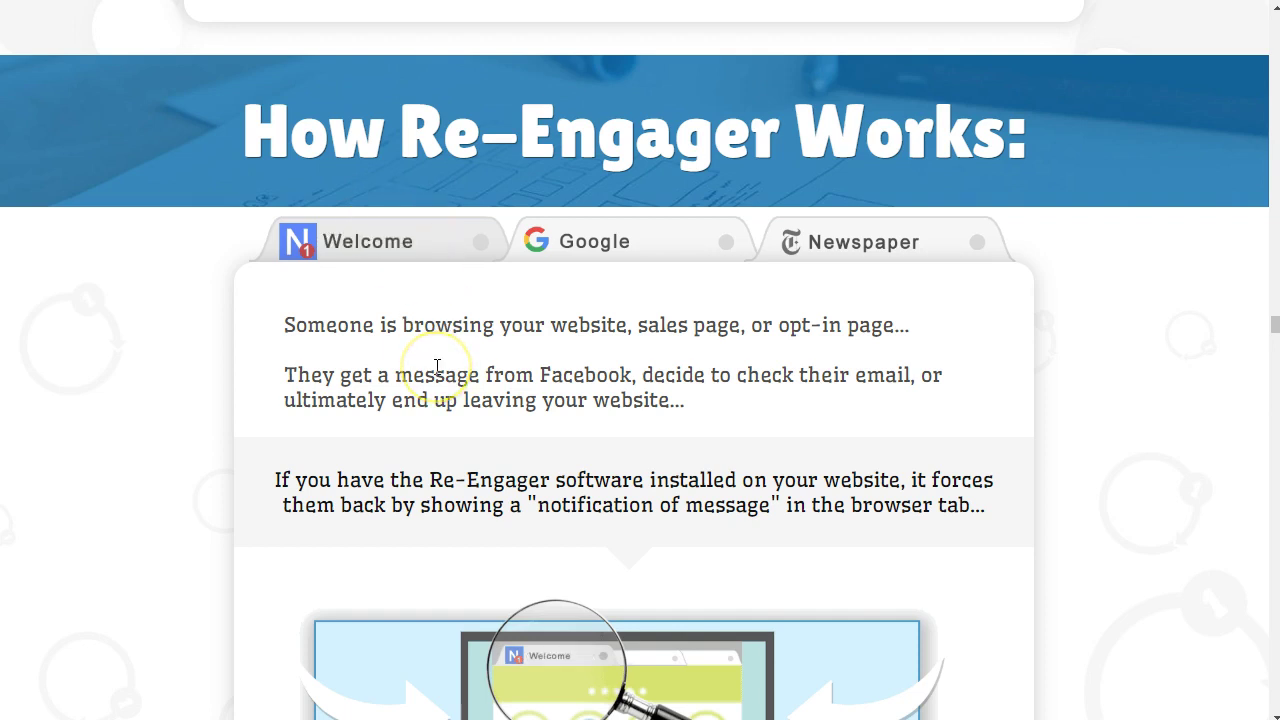
# Read through the Re-Engager sales page, covering how it works, the pop-up examples, the price, the bonuses and the benefits list
pyautogui.scroll(-12, 437, 366)
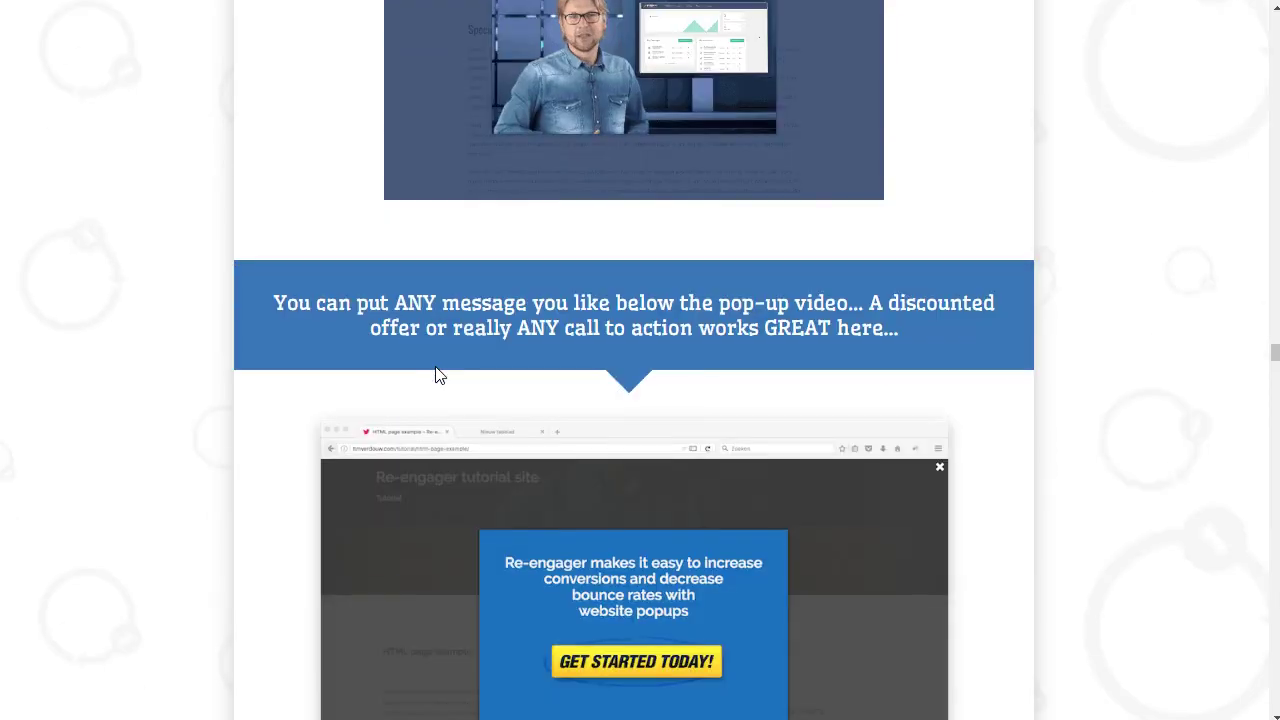
pyautogui.scroll(5, 437, 374)
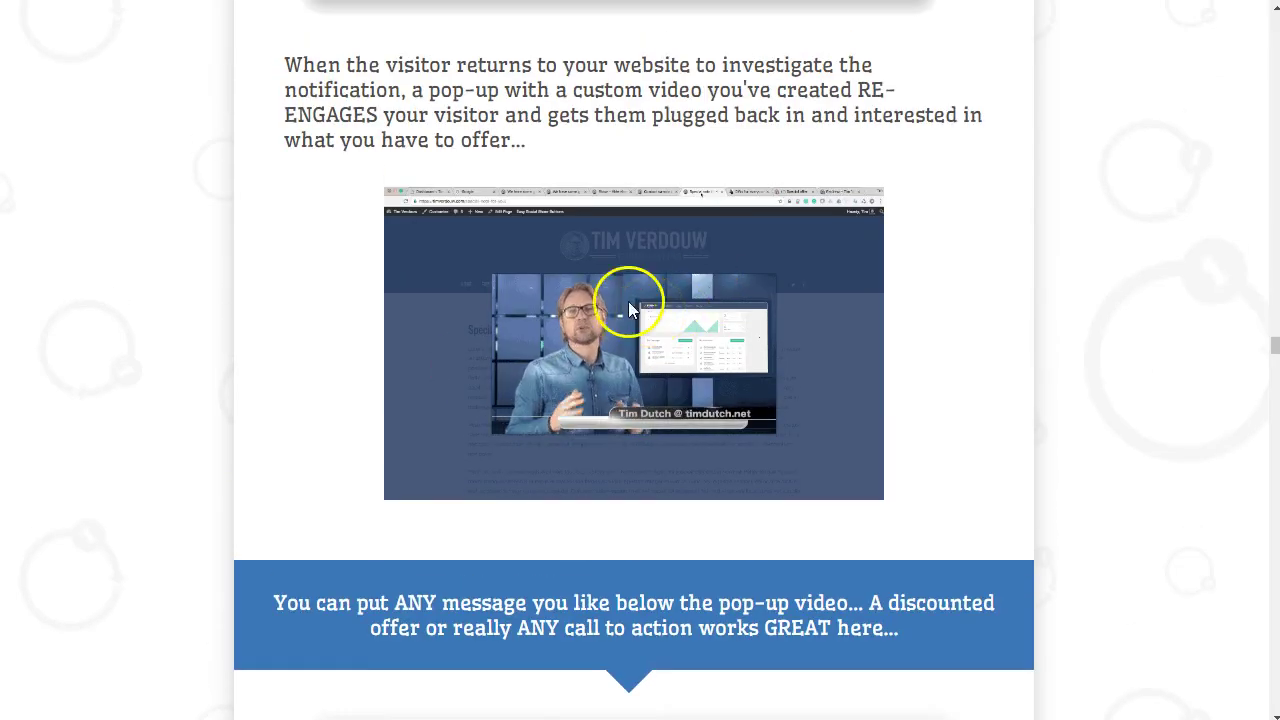
pyautogui.scroll(-2, 575, 332)
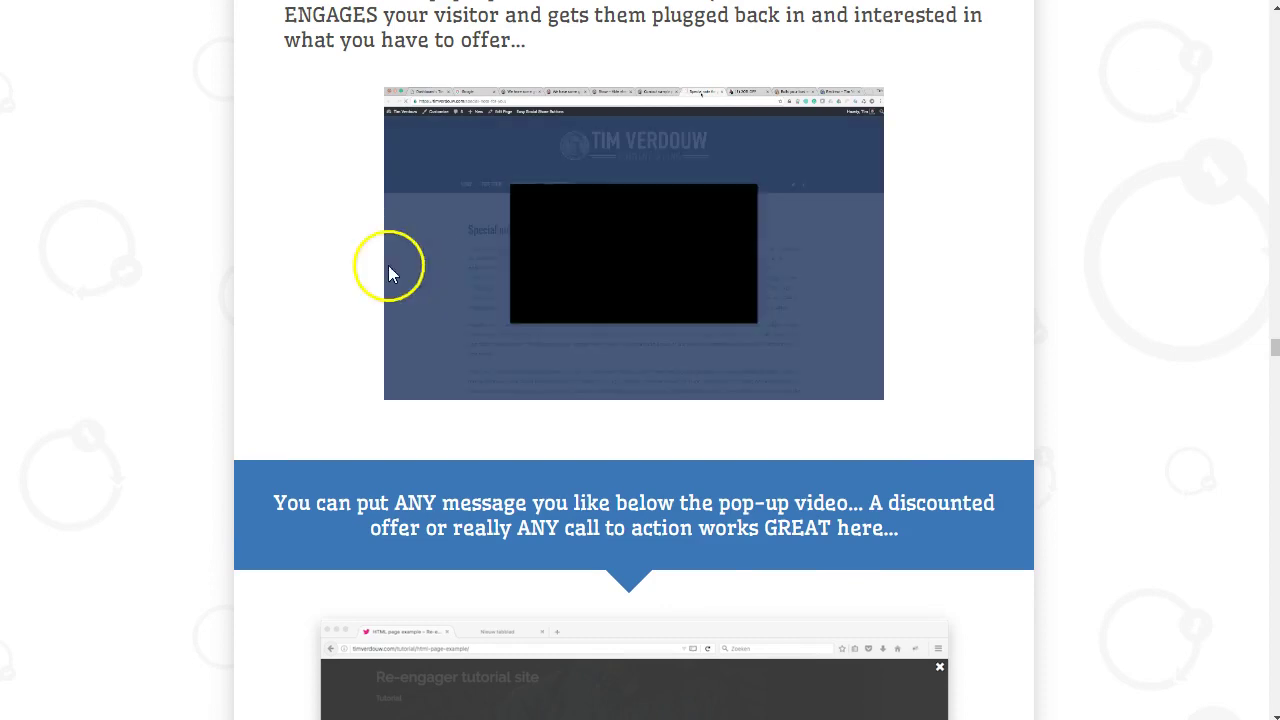
pyautogui.scroll(-12, 322, 380)
pyautogui.scroll(-11, 351, 398)
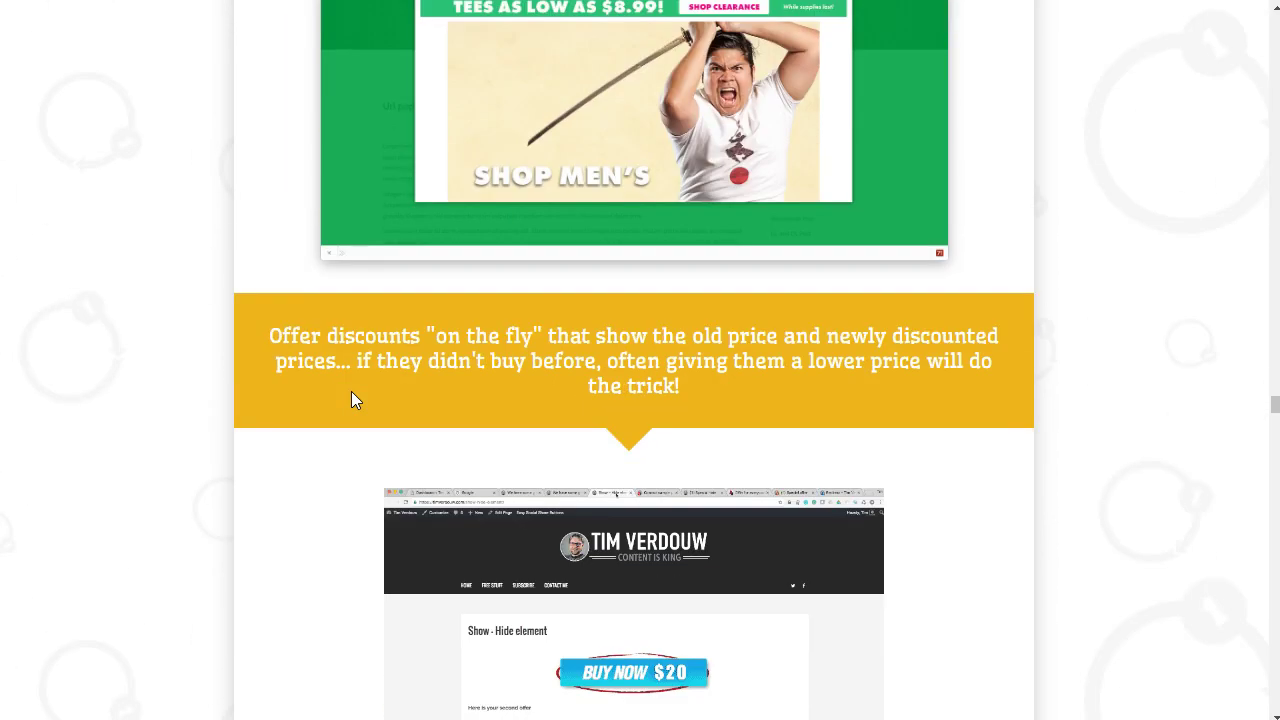
pyautogui.scroll(-9, 351, 399)
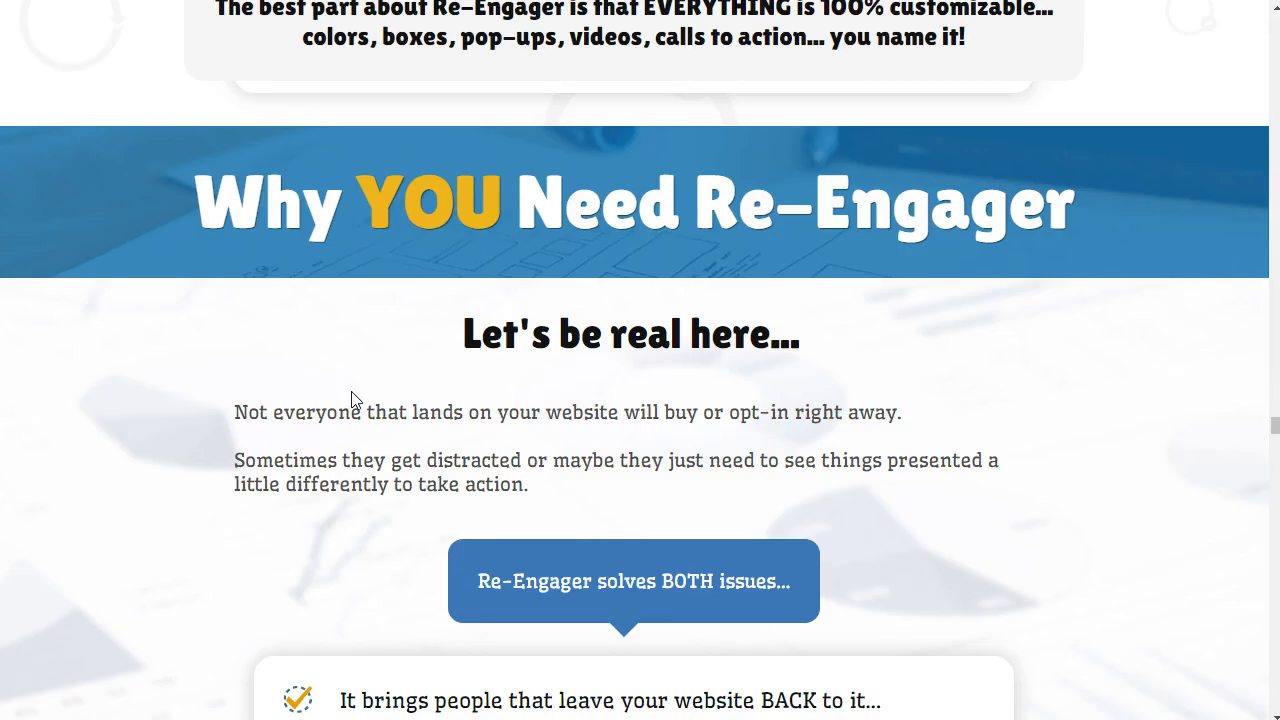
pyautogui.scroll(-10, 351, 392)
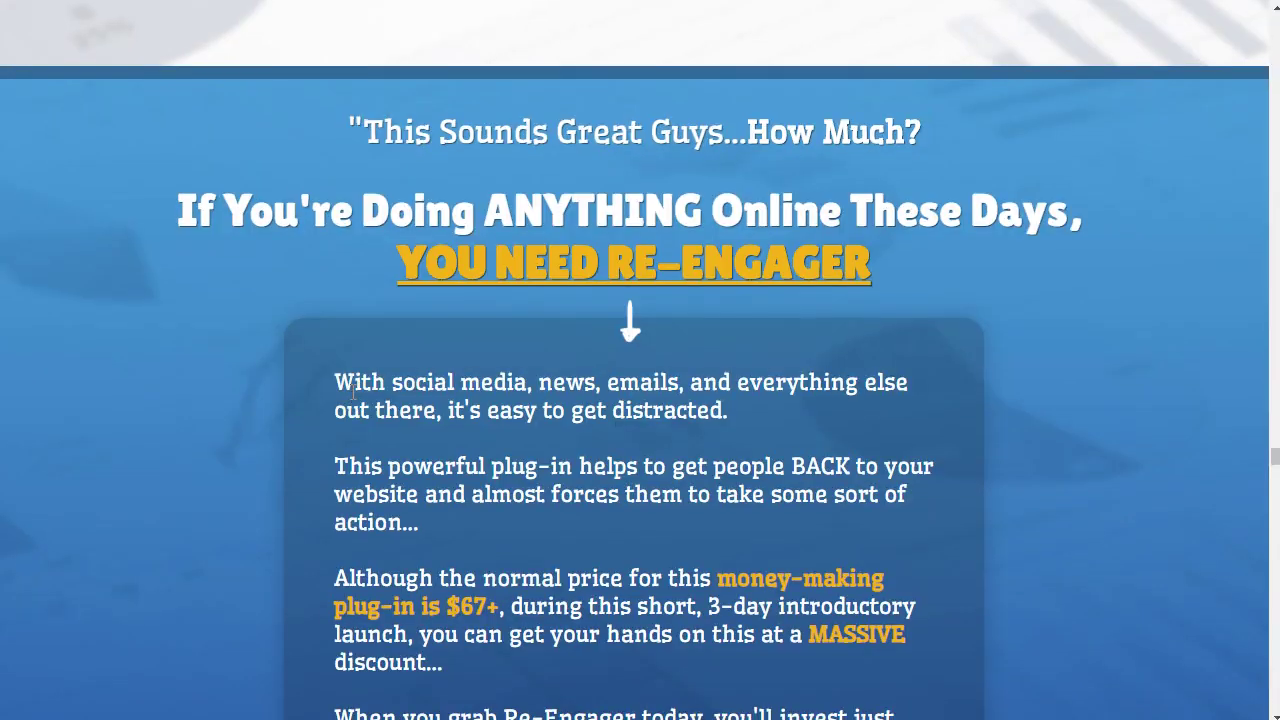
pyautogui.scroll(-7, 352, 393)
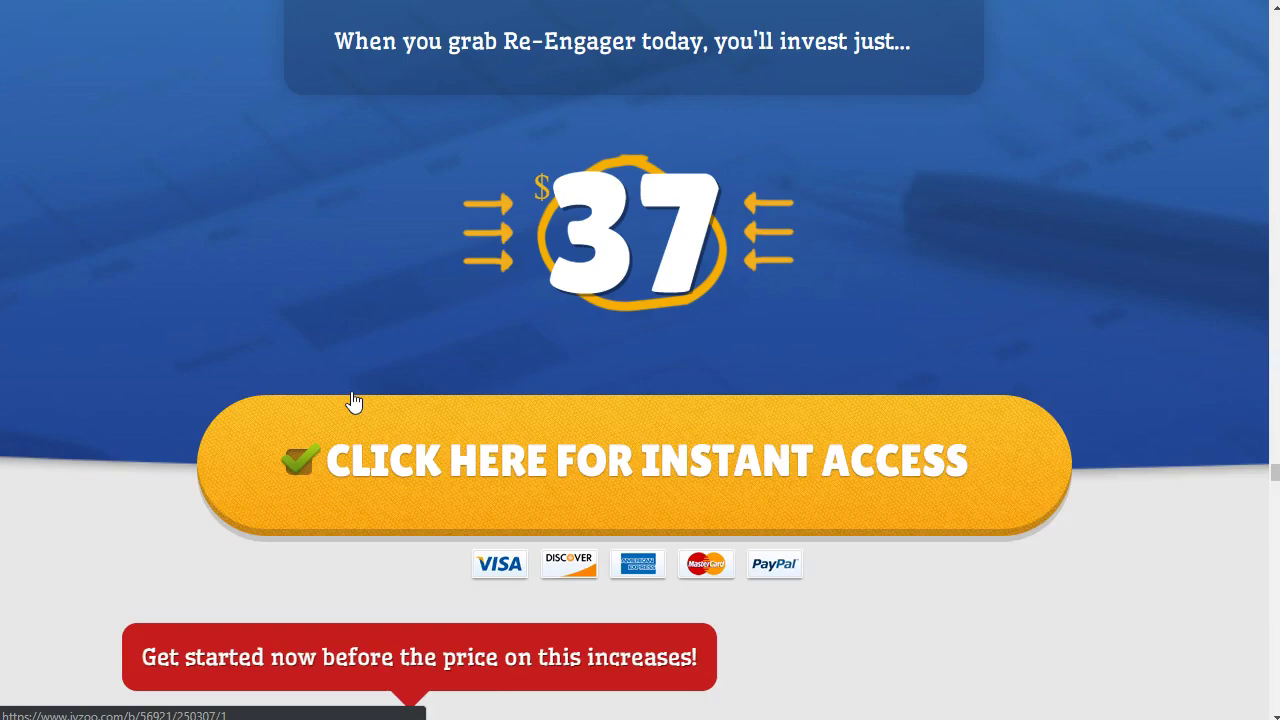
pyautogui.scroll(1, 586, 357)
pyautogui.scroll(-3, 606, 257)
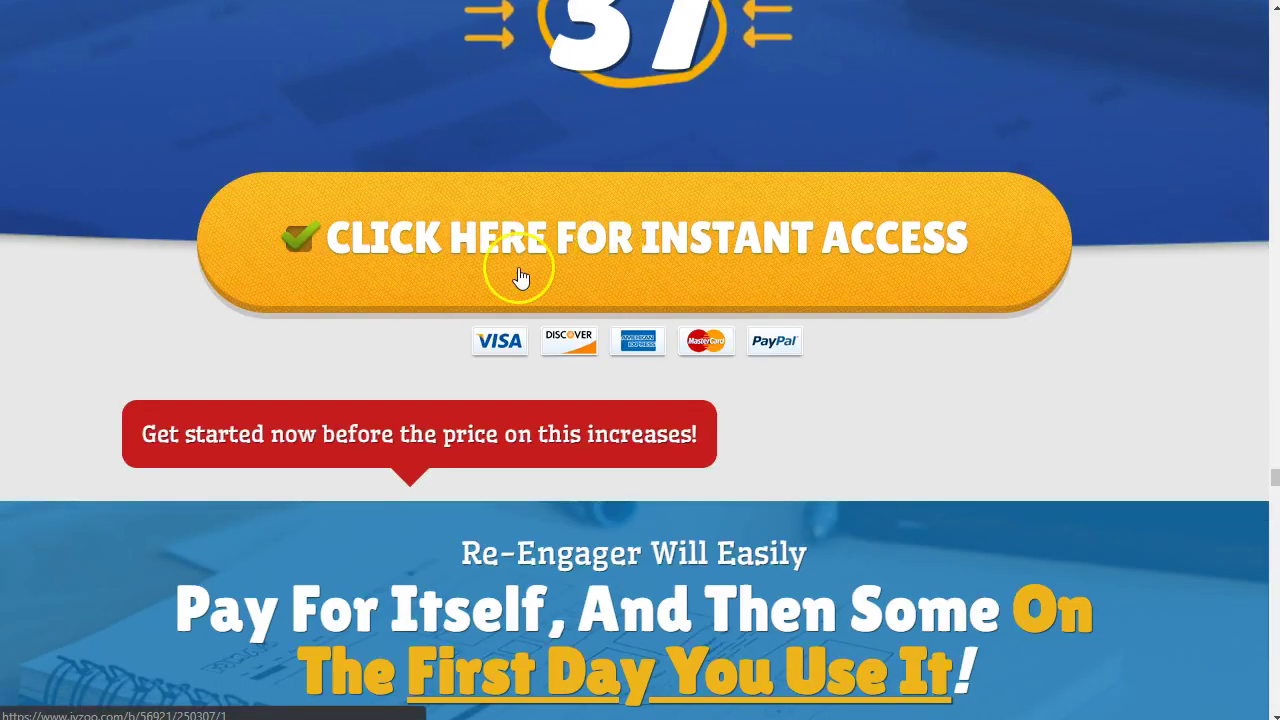
pyautogui.scroll(-2, 520, 277)
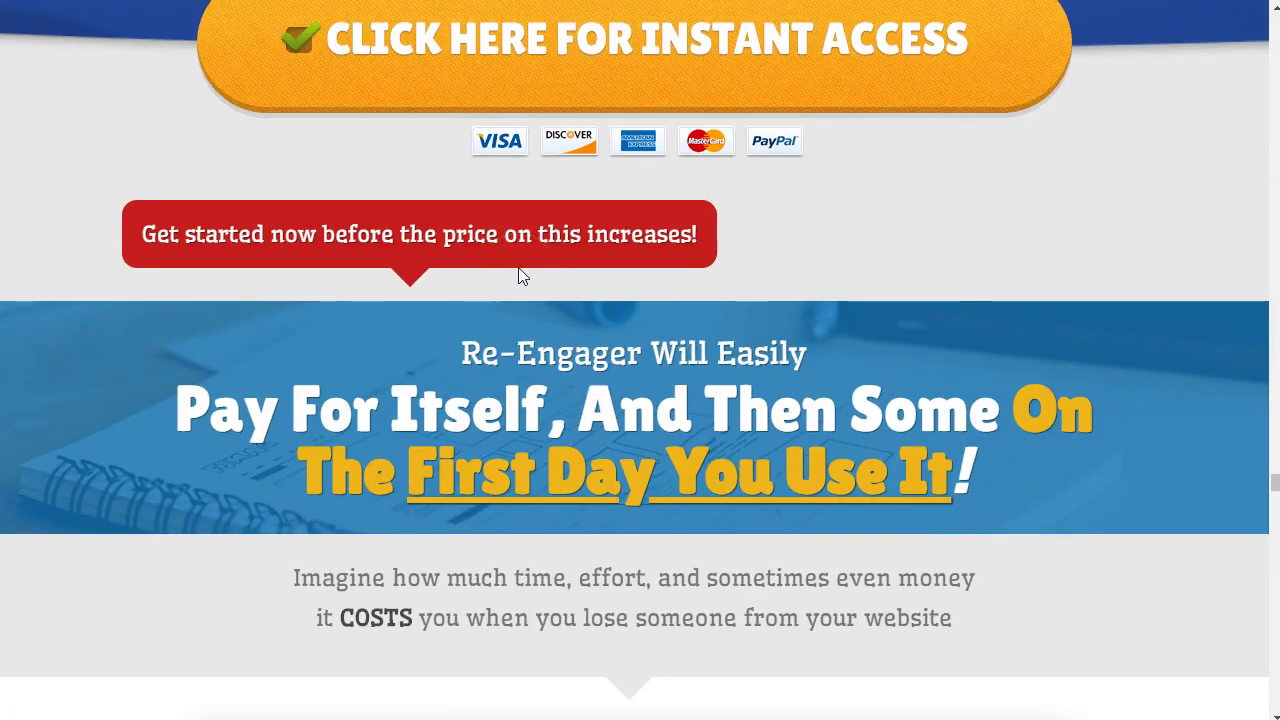
pyautogui.scroll(-6, 519, 268)
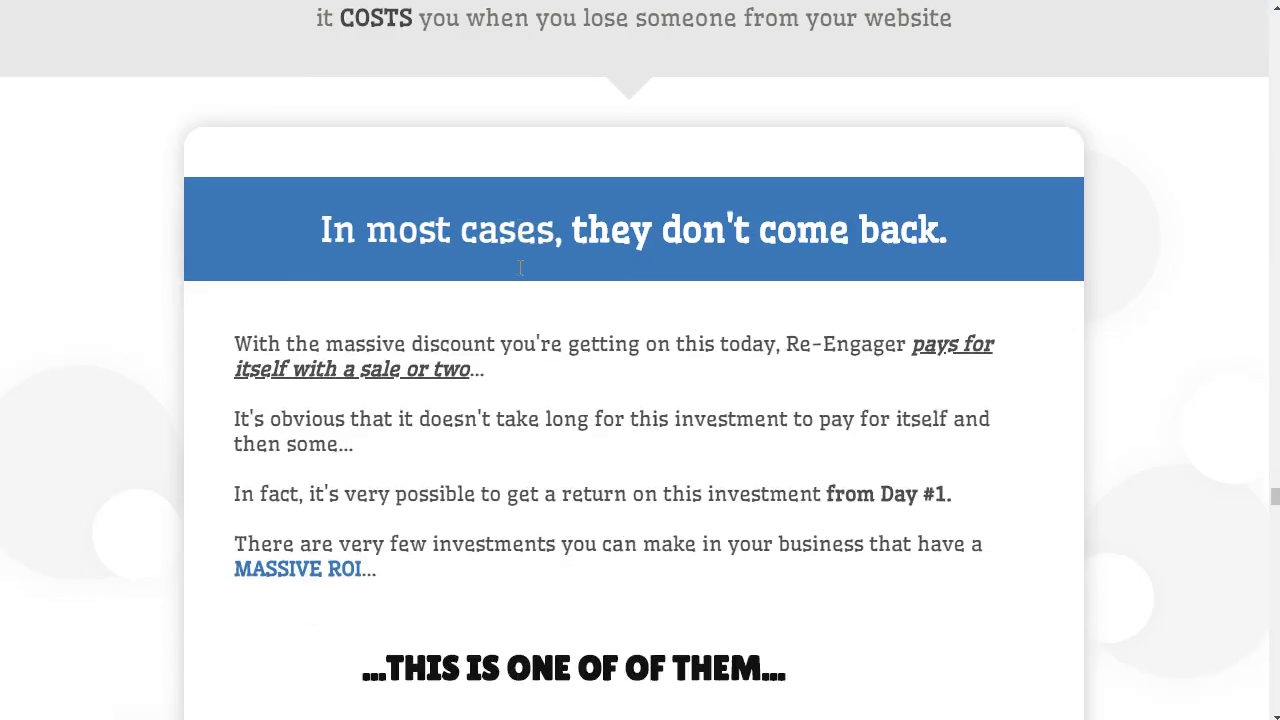
pyautogui.scroll(-13, 452, 375)
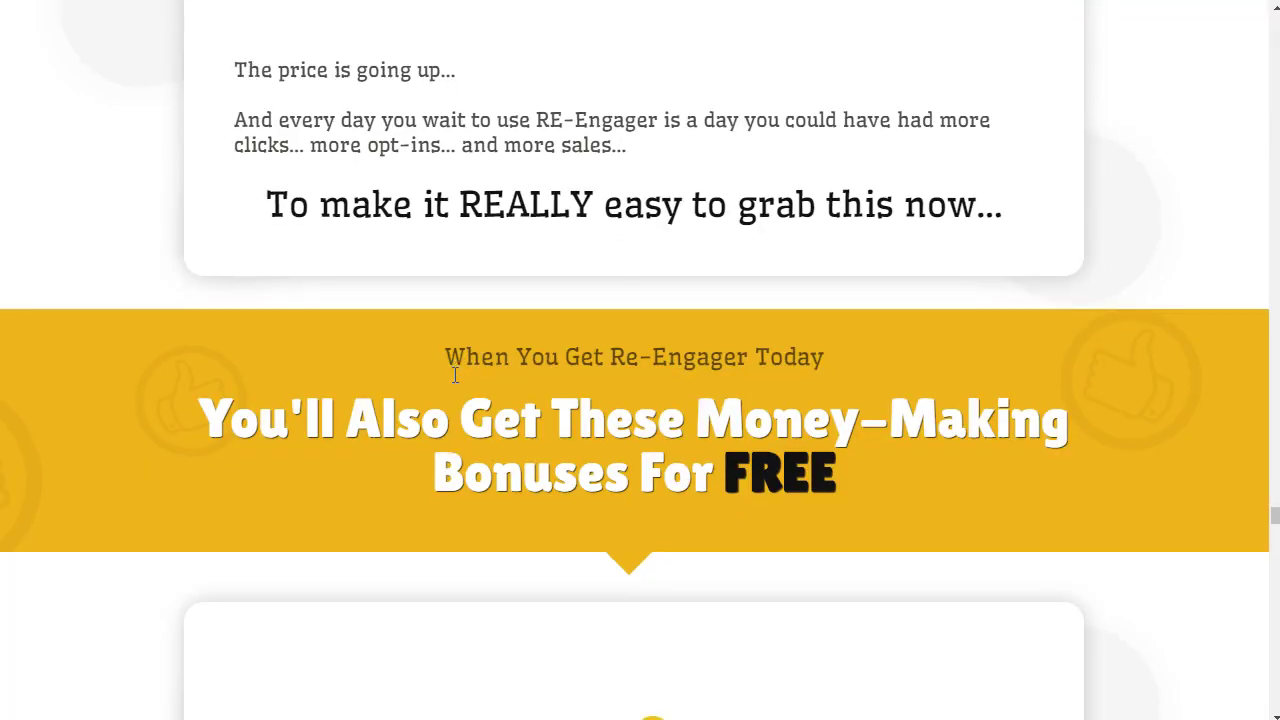
pyautogui.scroll(-15, 452, 380)
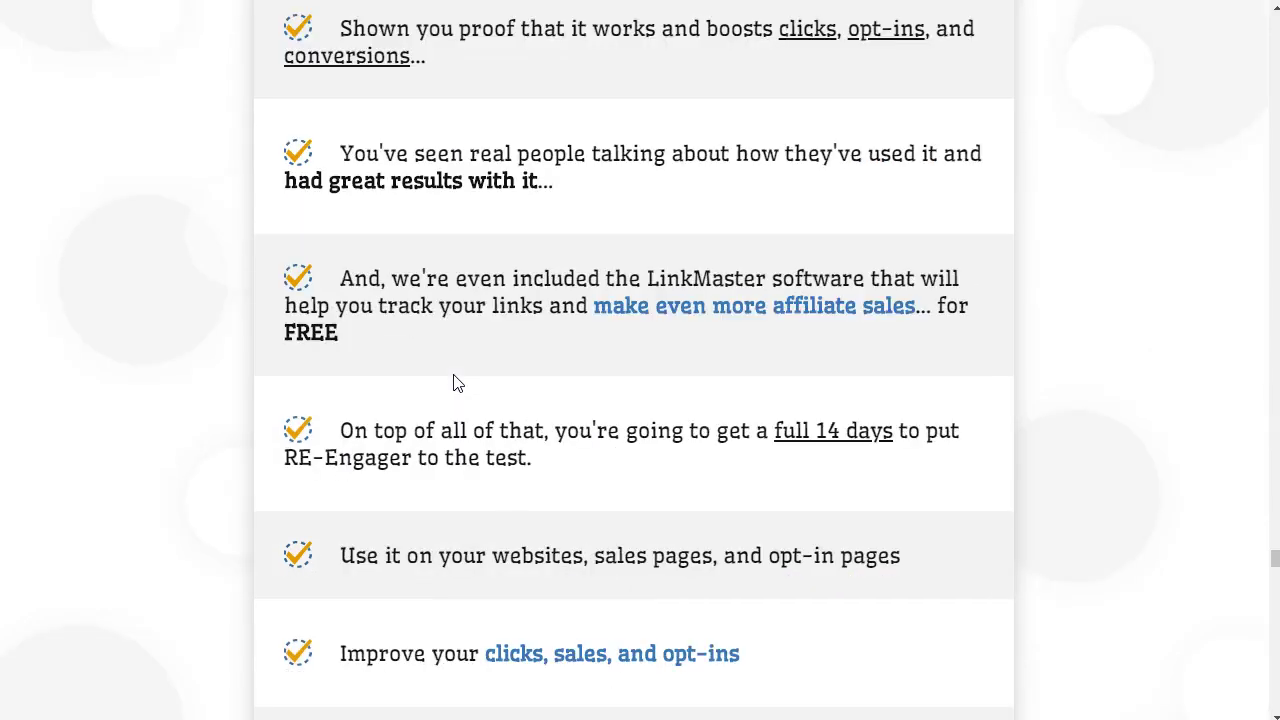
pyautogui.scroll(-3, 454, 375)
pyautogui.press('Home')
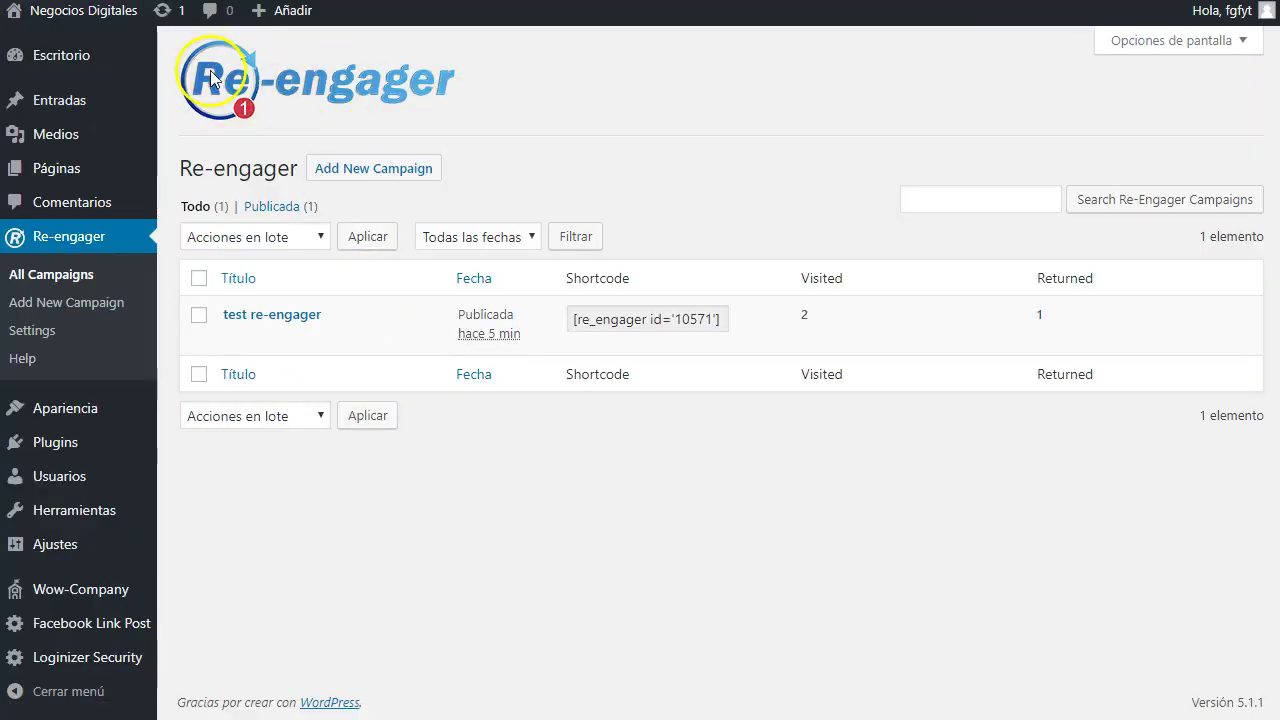
# Switch to the WordPress dashboard, view the Negocios Digitales site in a separate tab and close that tab
pyautogui.moveTo(109, 27)
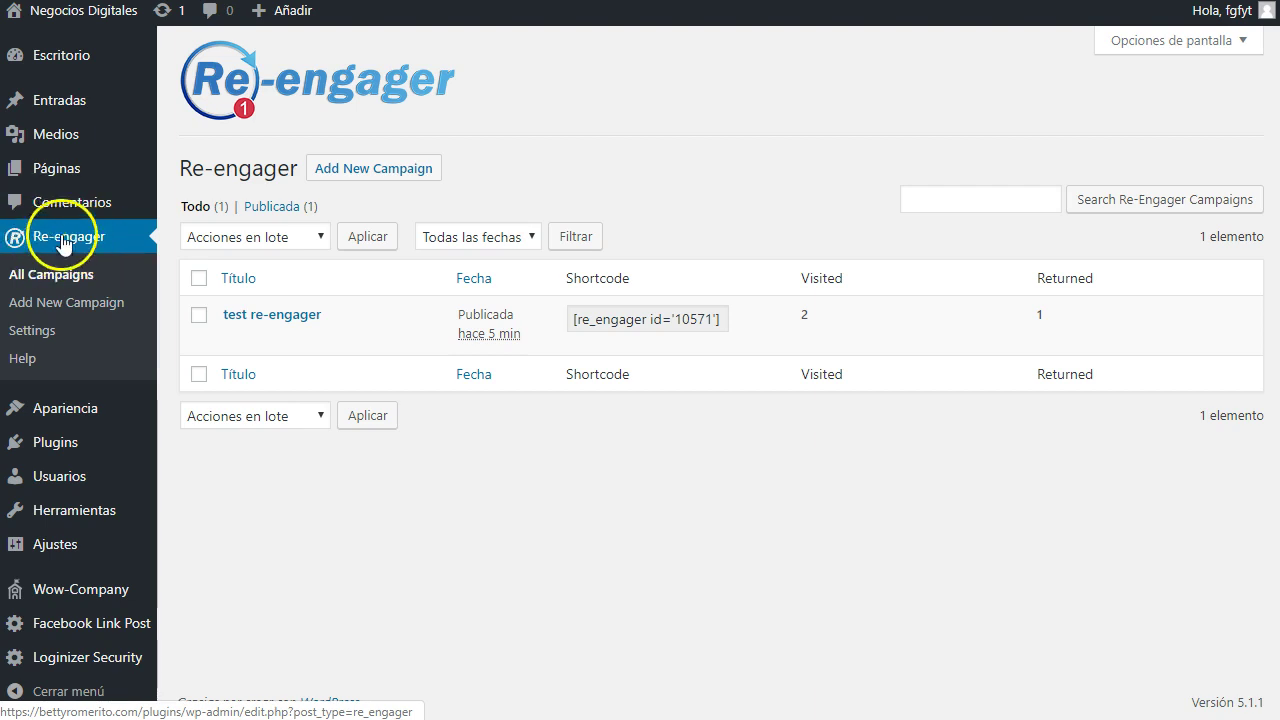
pyautogui.moveTo(57, 14)
pyautogui.rightClick(55, 47)
pyautogui.click(134, 56)
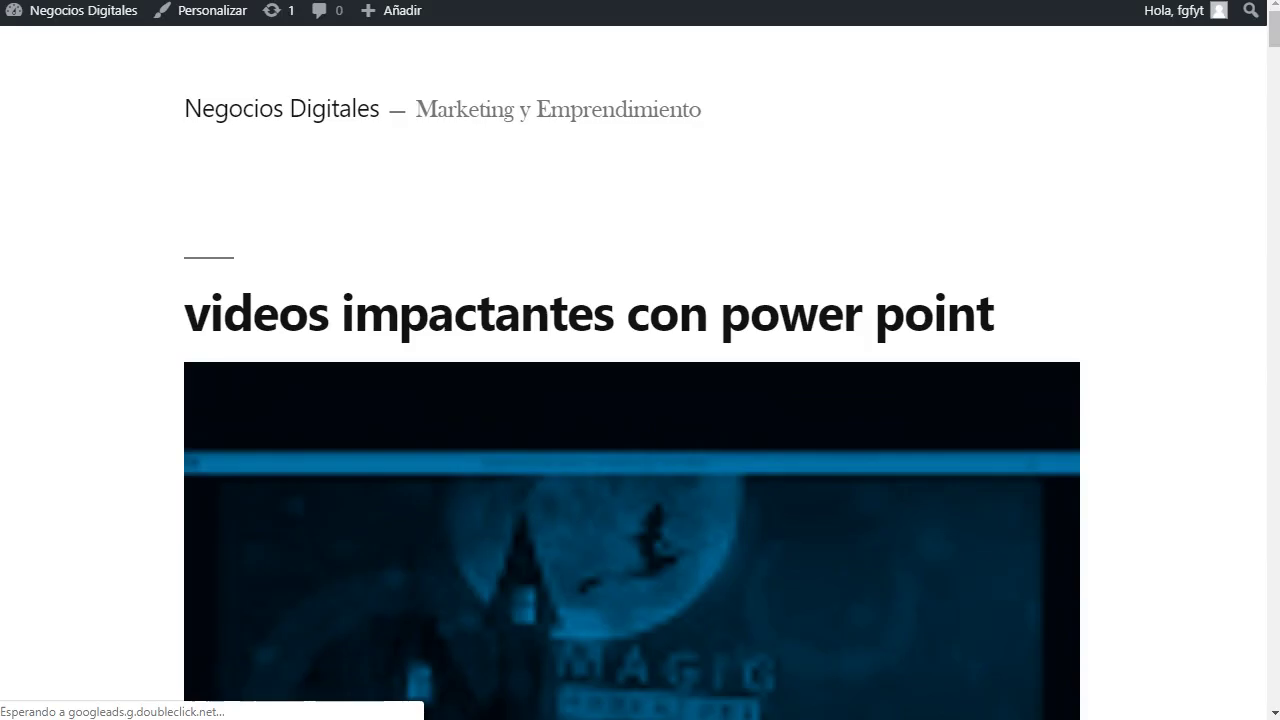
pyautogui.hotkey('ctrl', 'w')
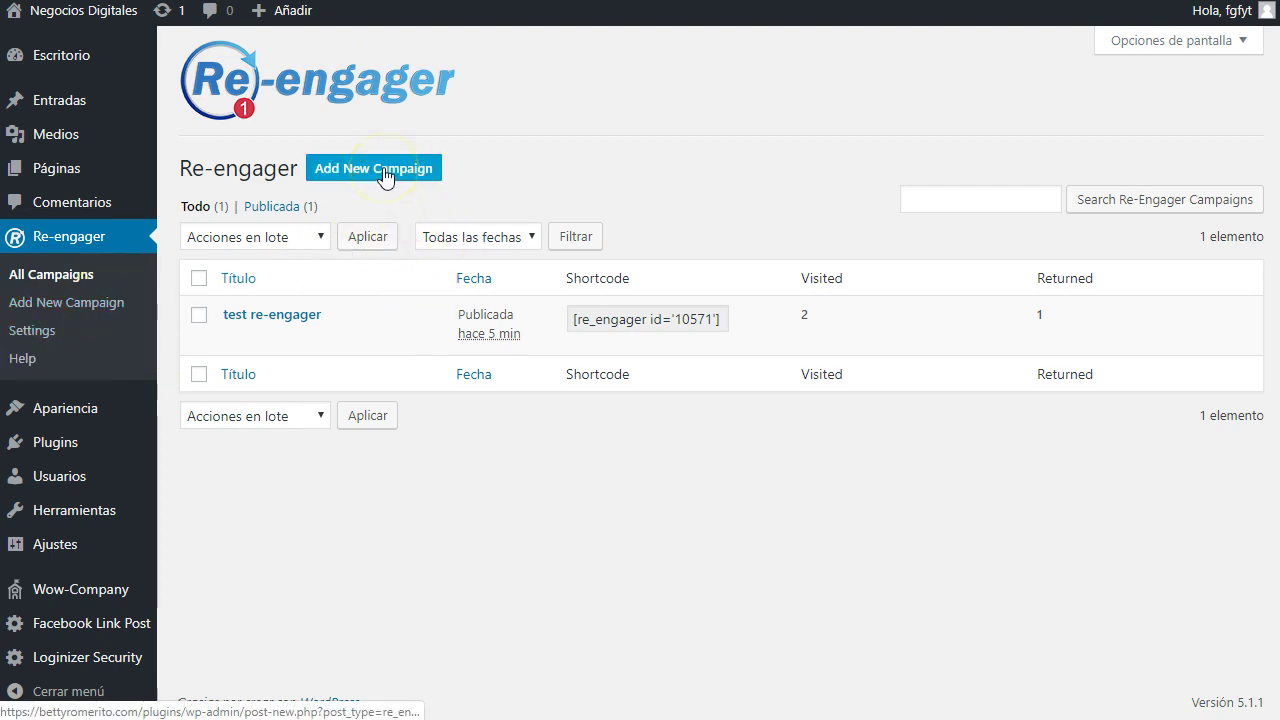
# Open the Re-engager settings and examine the options for disabling all campaigns and running one campaign on the whole website
pyautogui.click(32, 332)
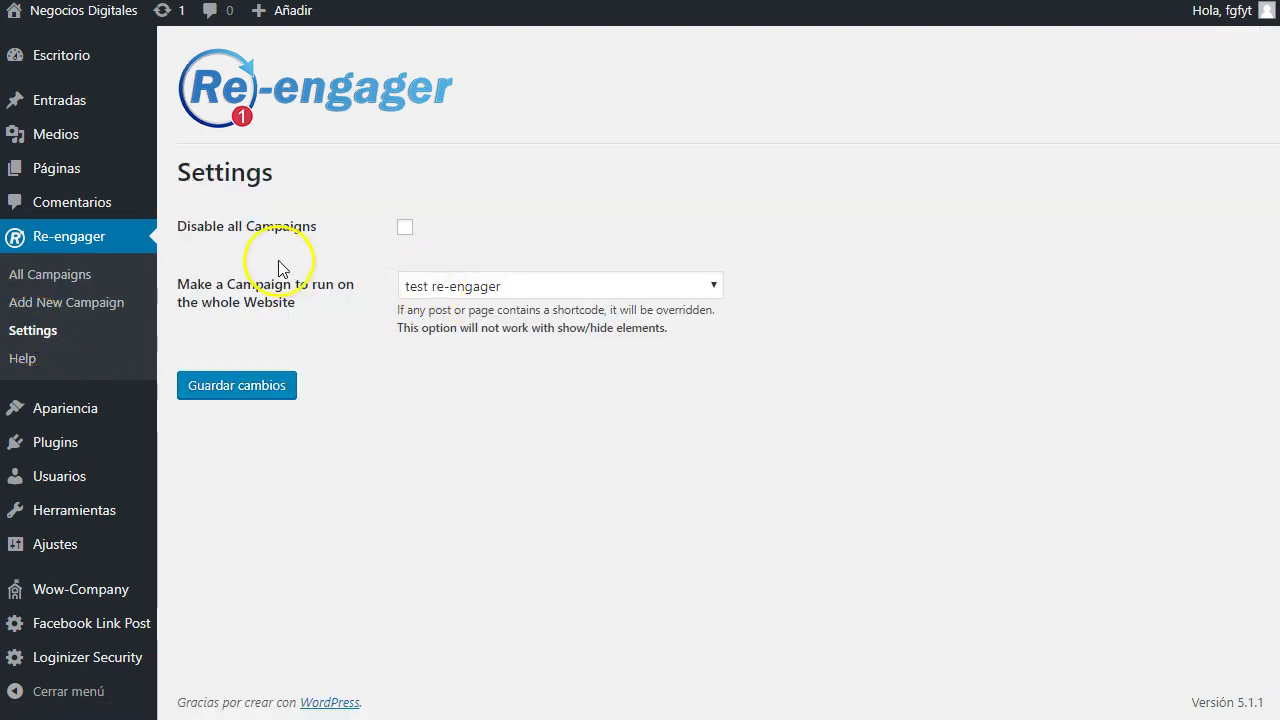
pyautogui.click(405, 228)
pyautogui.click(406, 228)
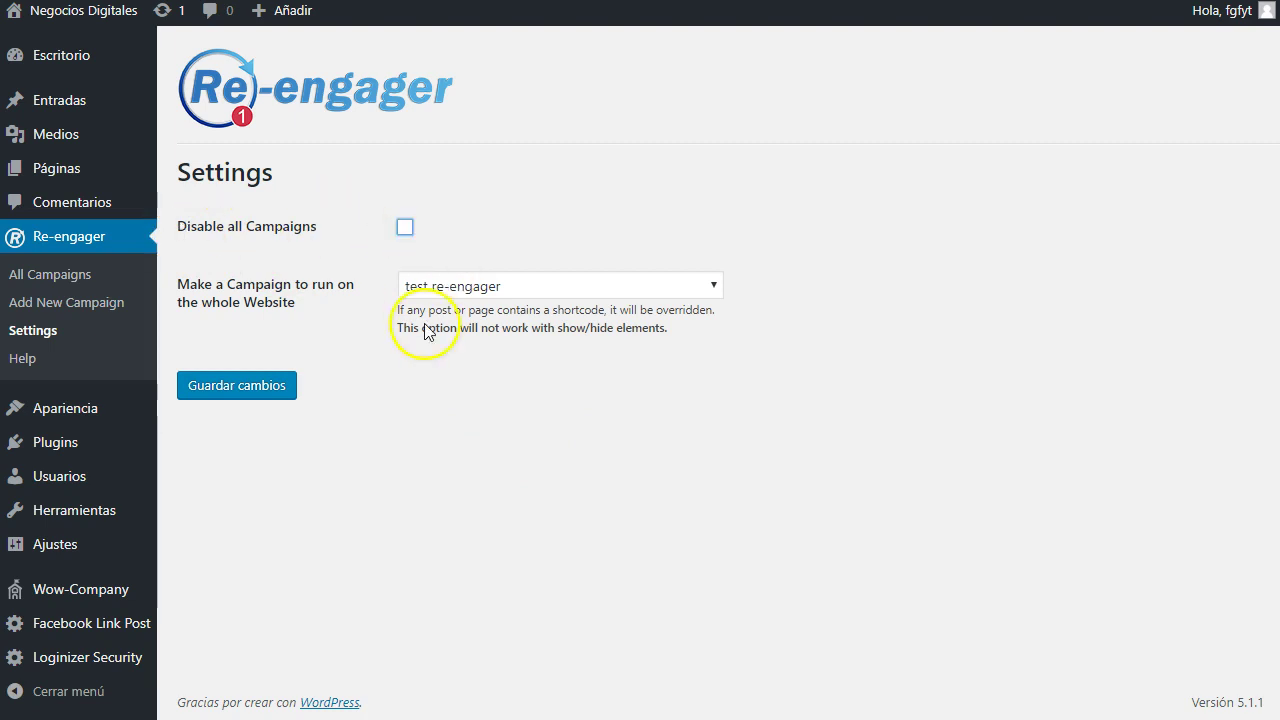
pyautogui.moveTo(172, 283); pyautogui.dragTo(285, 298)
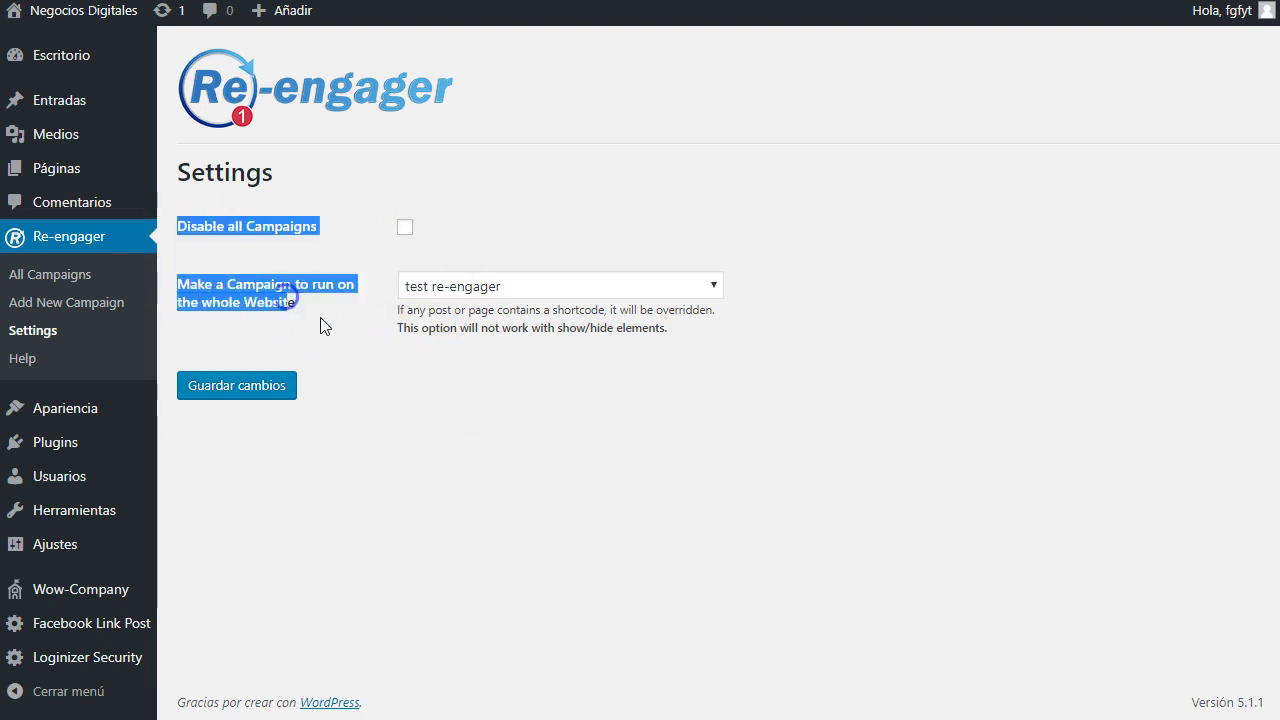
pyautogui.click(321, 318)
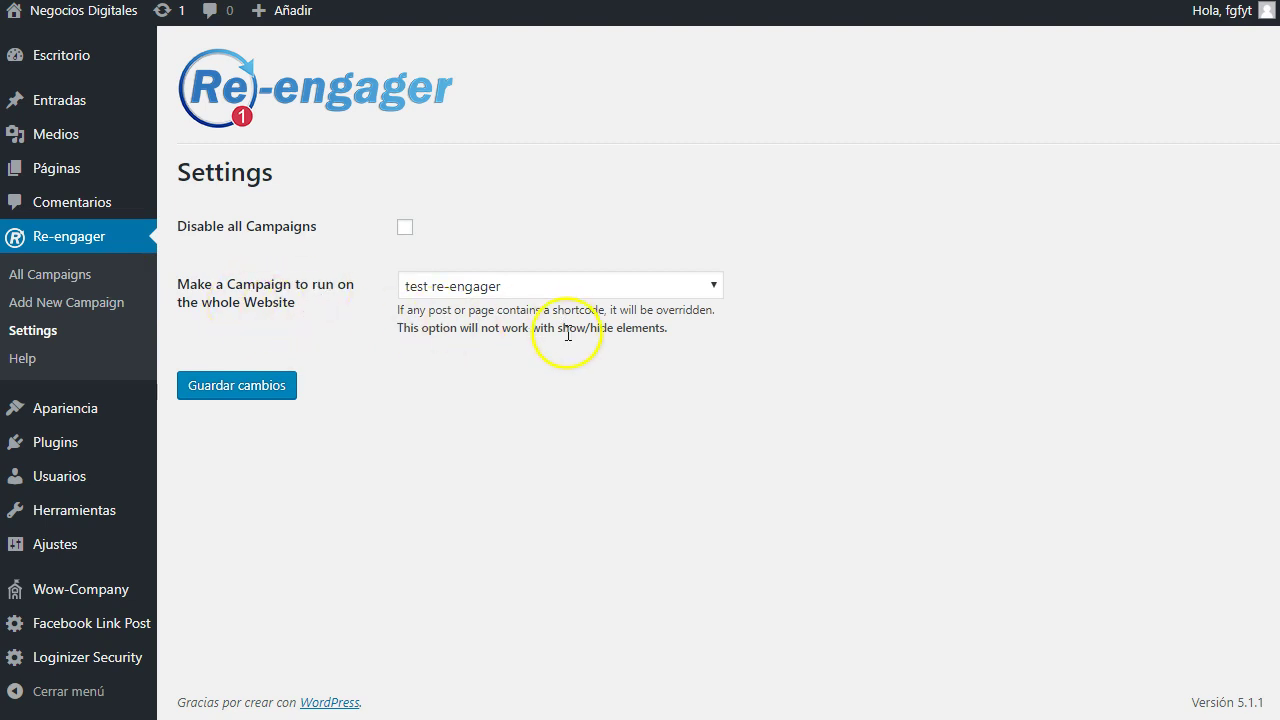
pyautogui.moveTo(420, 311); pyautogui.dragTo(515, 312)
pyautogui.click(530, 365)
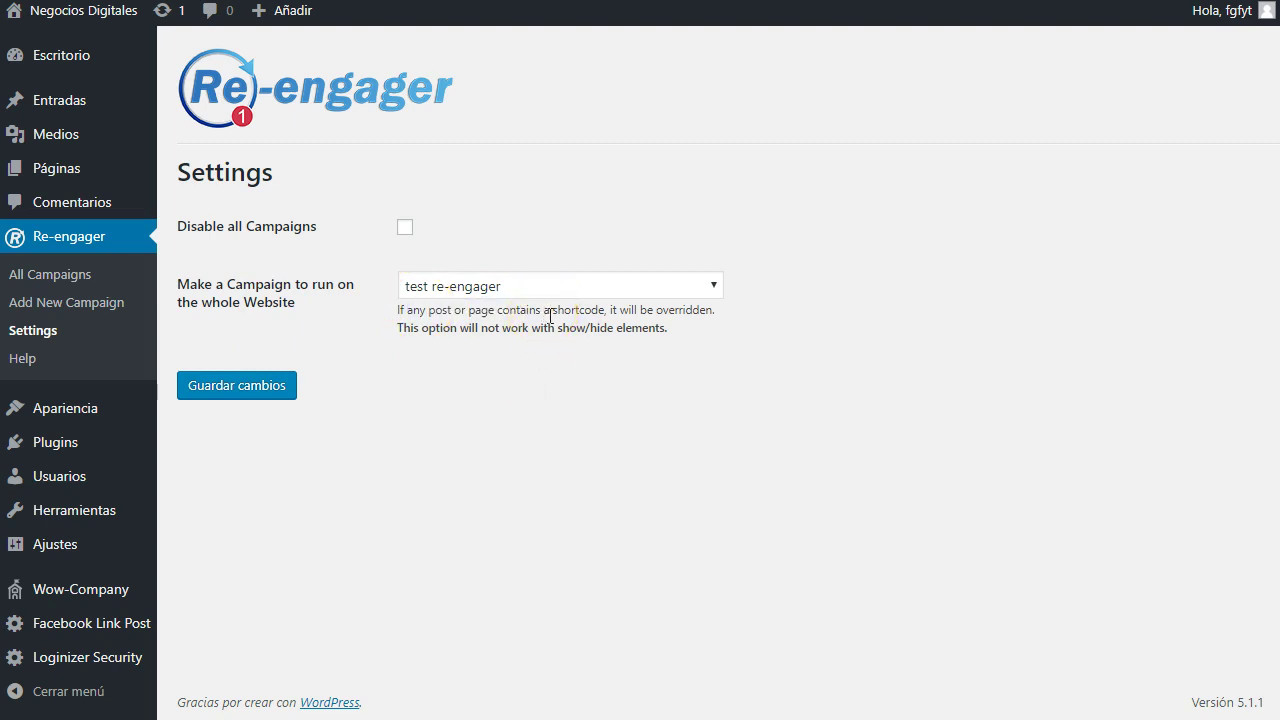
# Set the whole-website campaign to "Do not use any campaign for the whole Website" and restore it to "test re-engager"
pyautogui.click(540, 287)
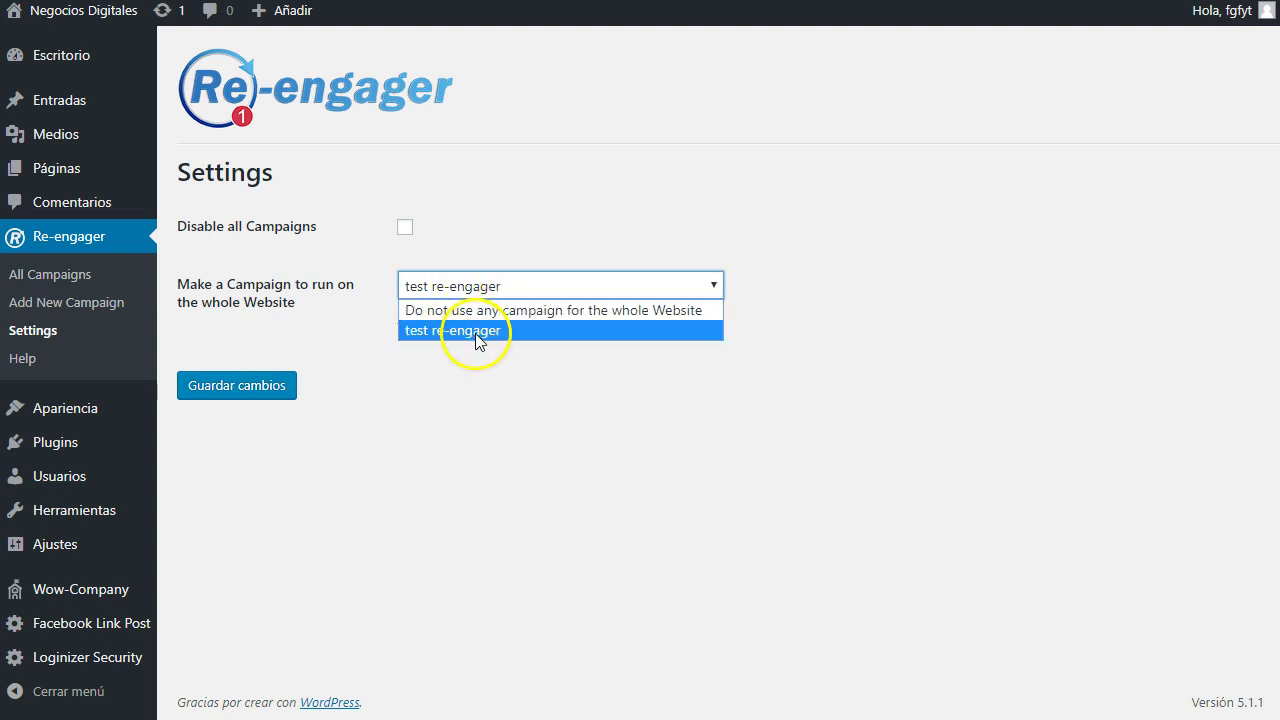
pyautogui.click(600, 312)
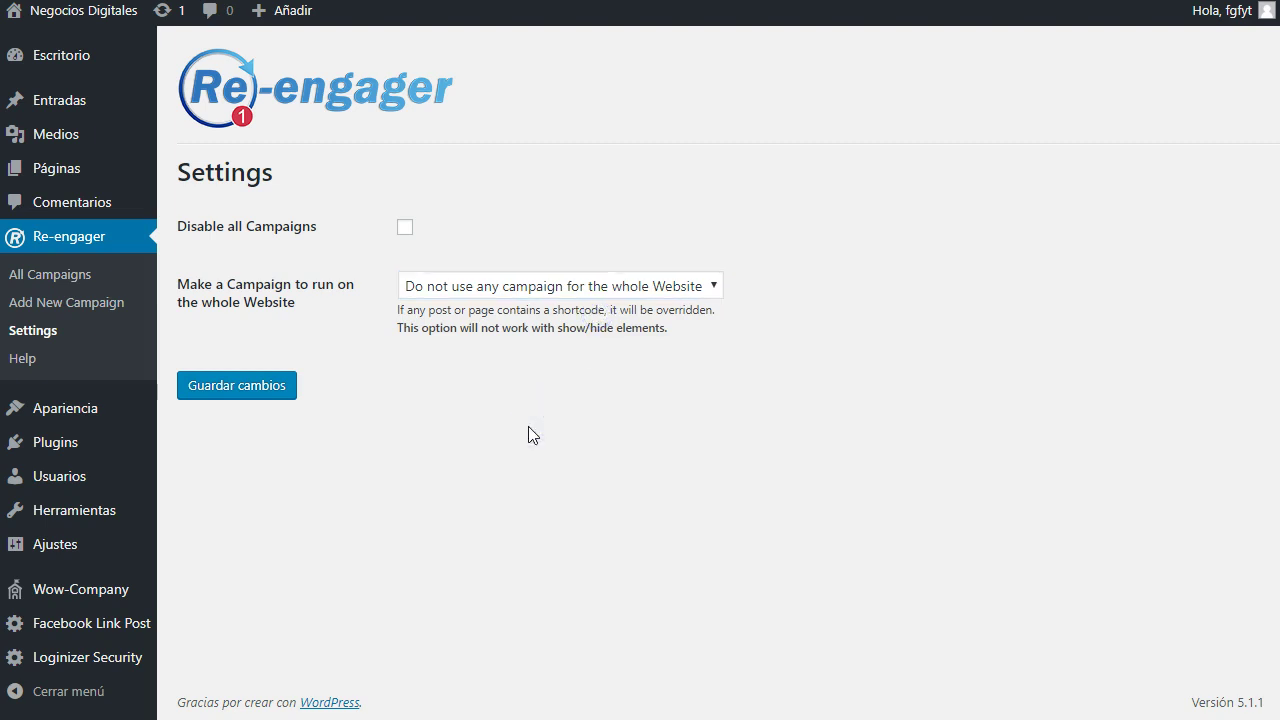
pyautogui.click(558, 285)
pyautogui.click(533, 330)
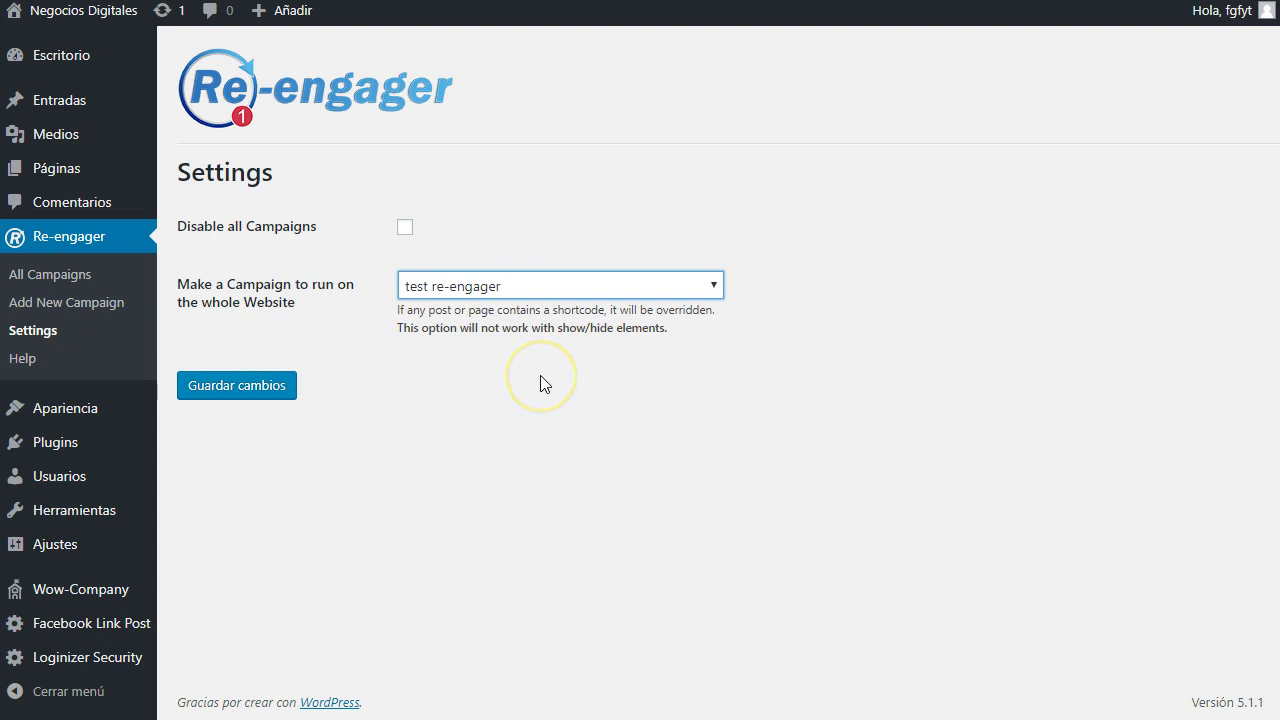
# Start a new Re-engager campaign and title it "Prueba Lista Privada"
pyautogui.click(91, 305)
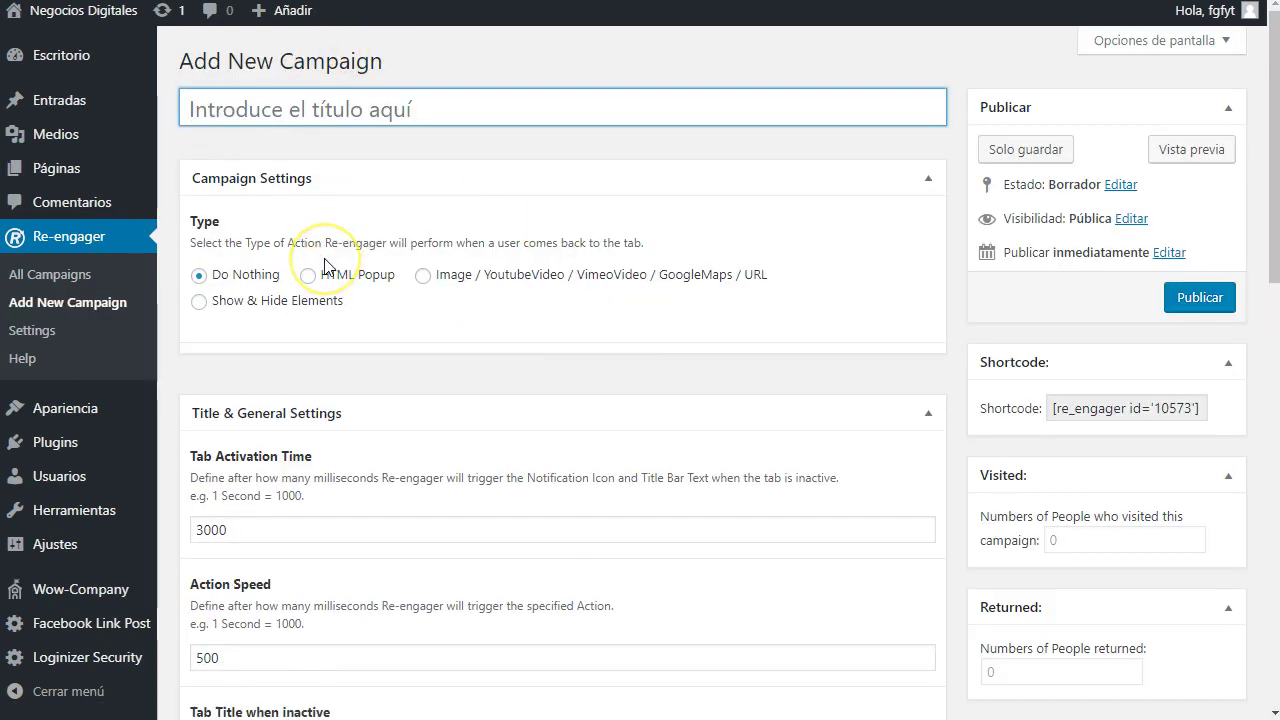
pyautogui.click(366, 336)
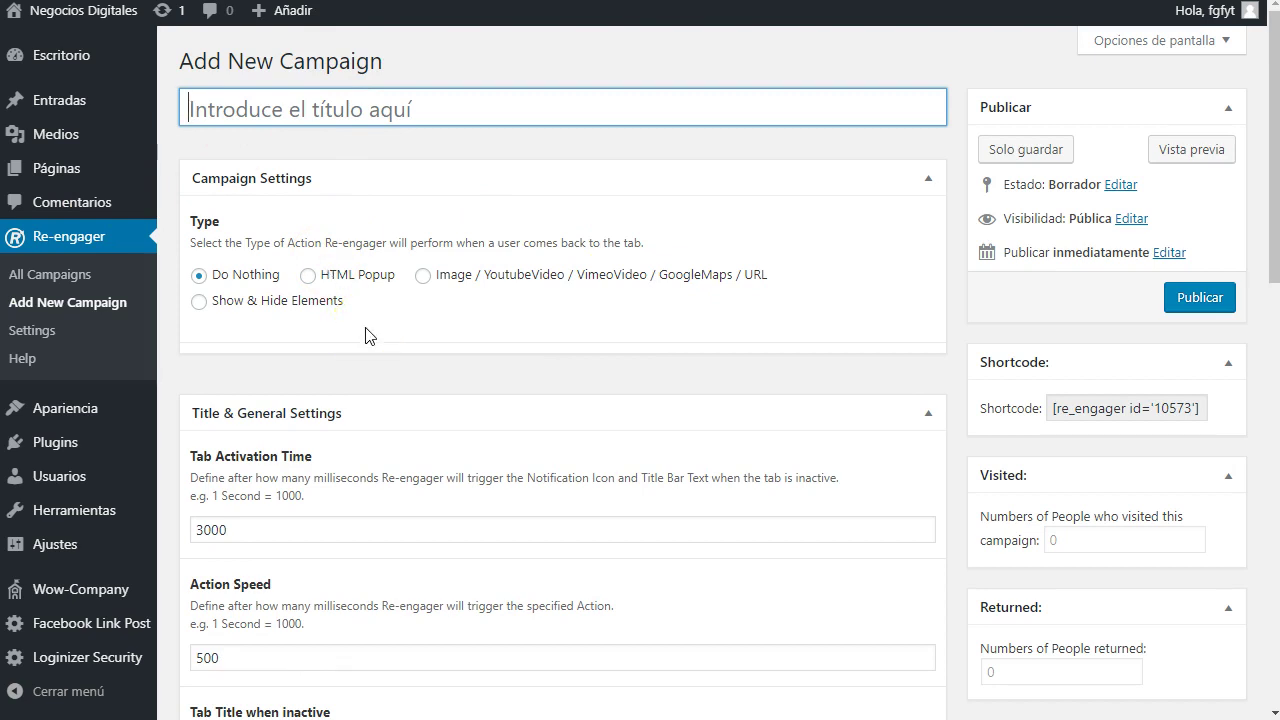
pyautogui.click(431, 118)
pyautogui.write('Prueba Lista Privada')
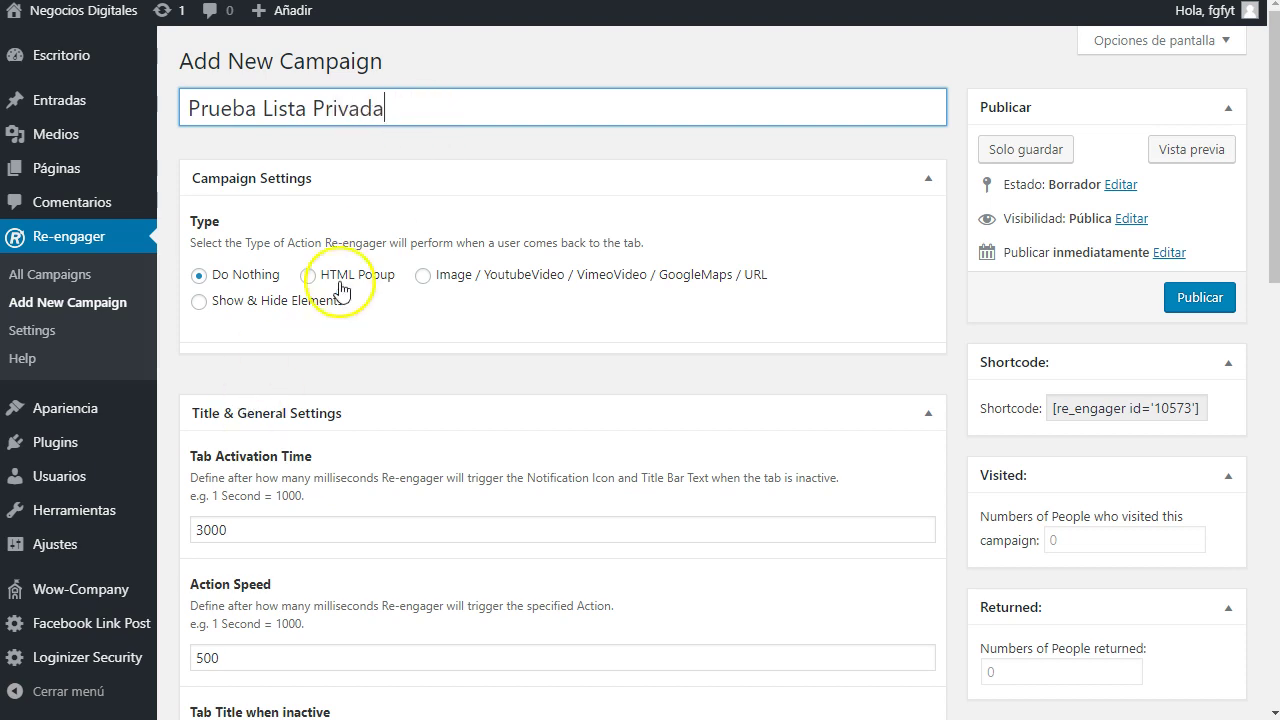
pyautogui.click(307, 243)
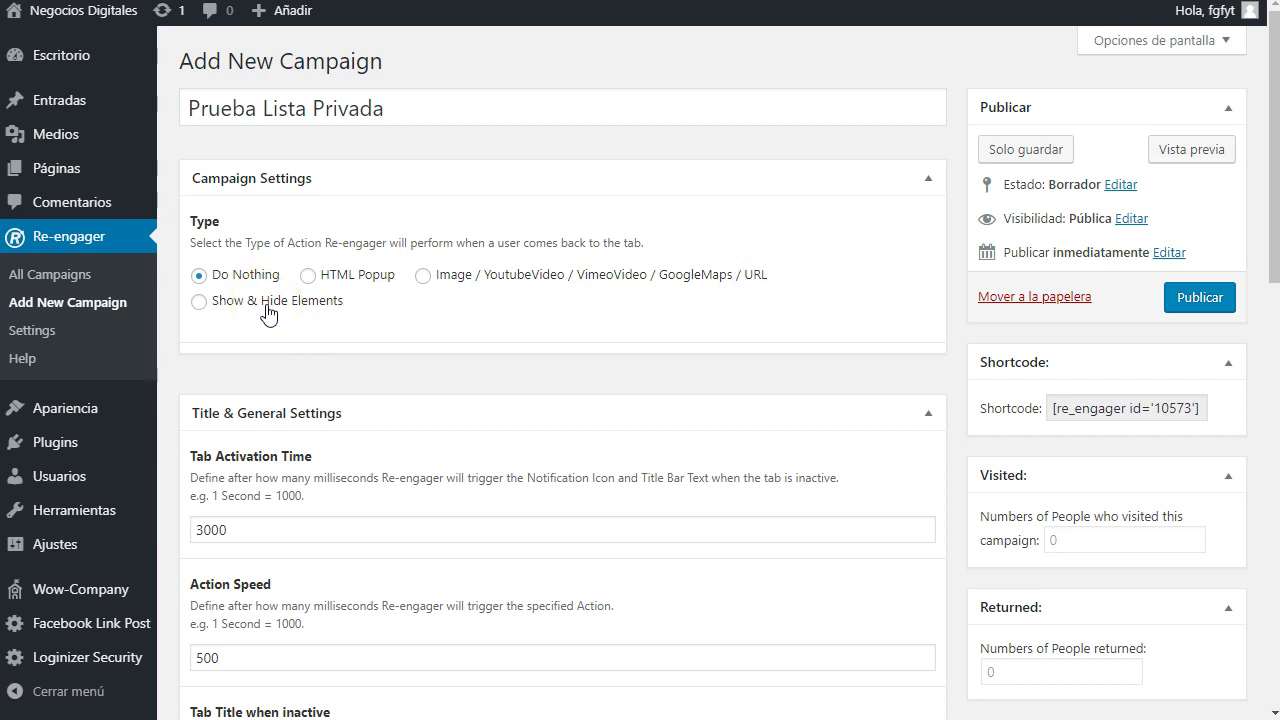
# Try the Image / YoutubeVideo / VimeoVideo / GoogleMaps / URL and HTML Popup campaign types to compare their settings
pyautogui.click(423, 275)
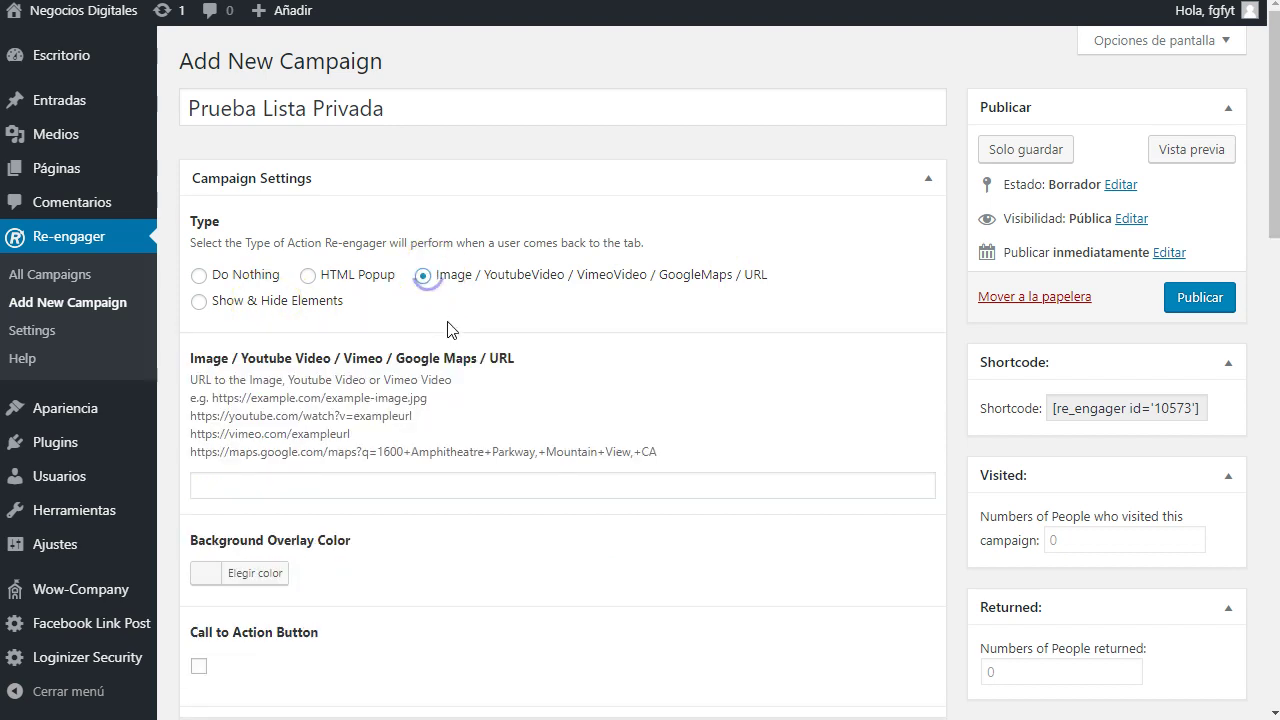
pyautogui.click(311, 285)
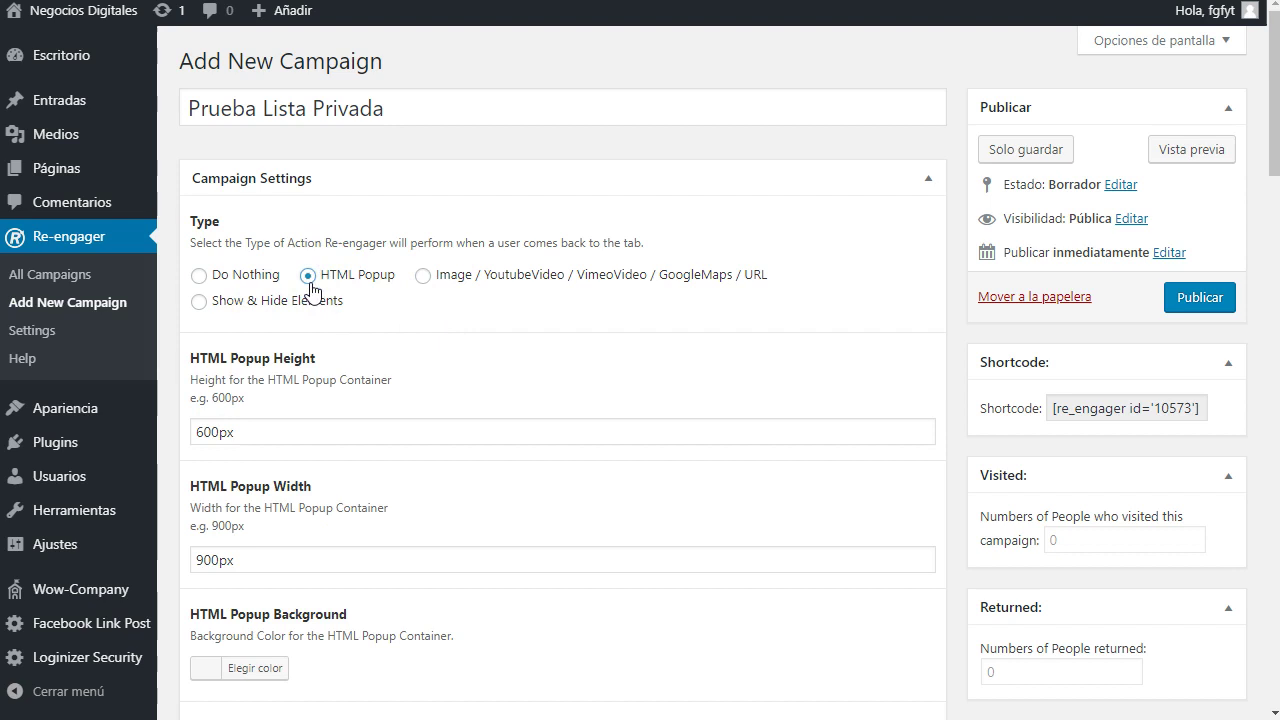
pyautogui.scroll(-1, 316, 306)
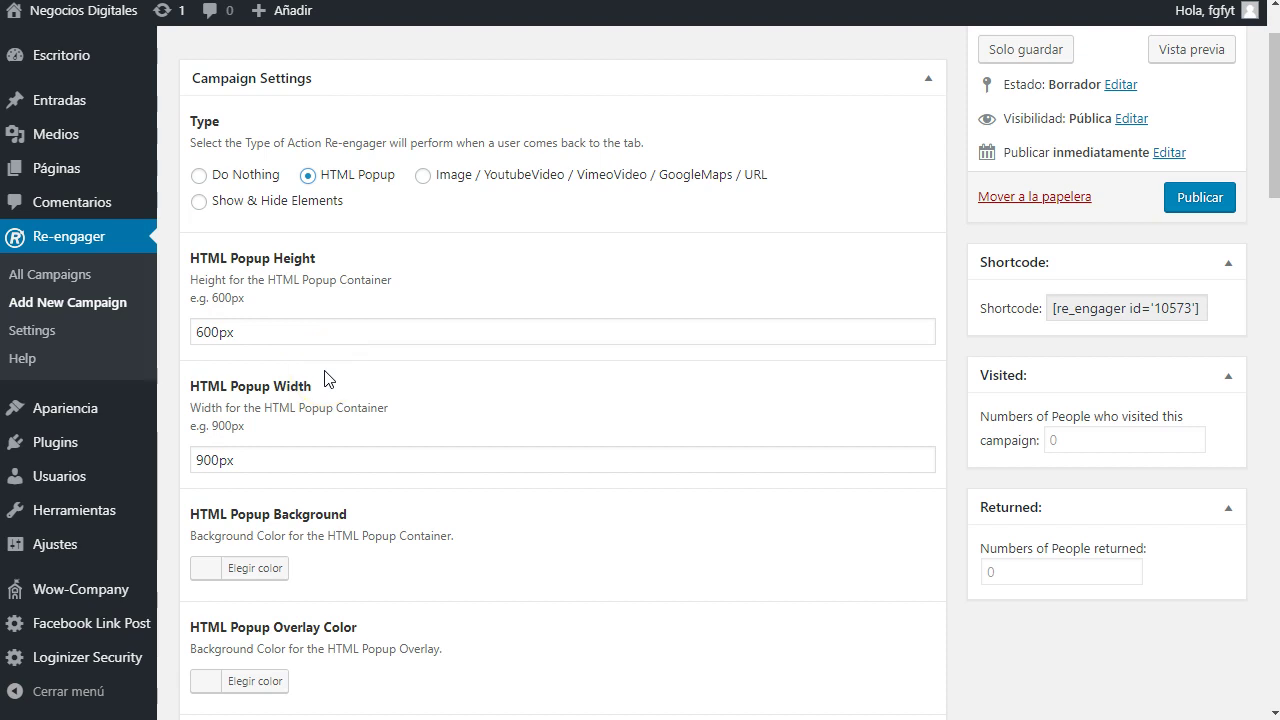
# Set the campaign type to Image / YoutubeVideo / VimeoVideo / GoogleMaps / URL and review the example URL formats
pyautogui.click(423, 175)
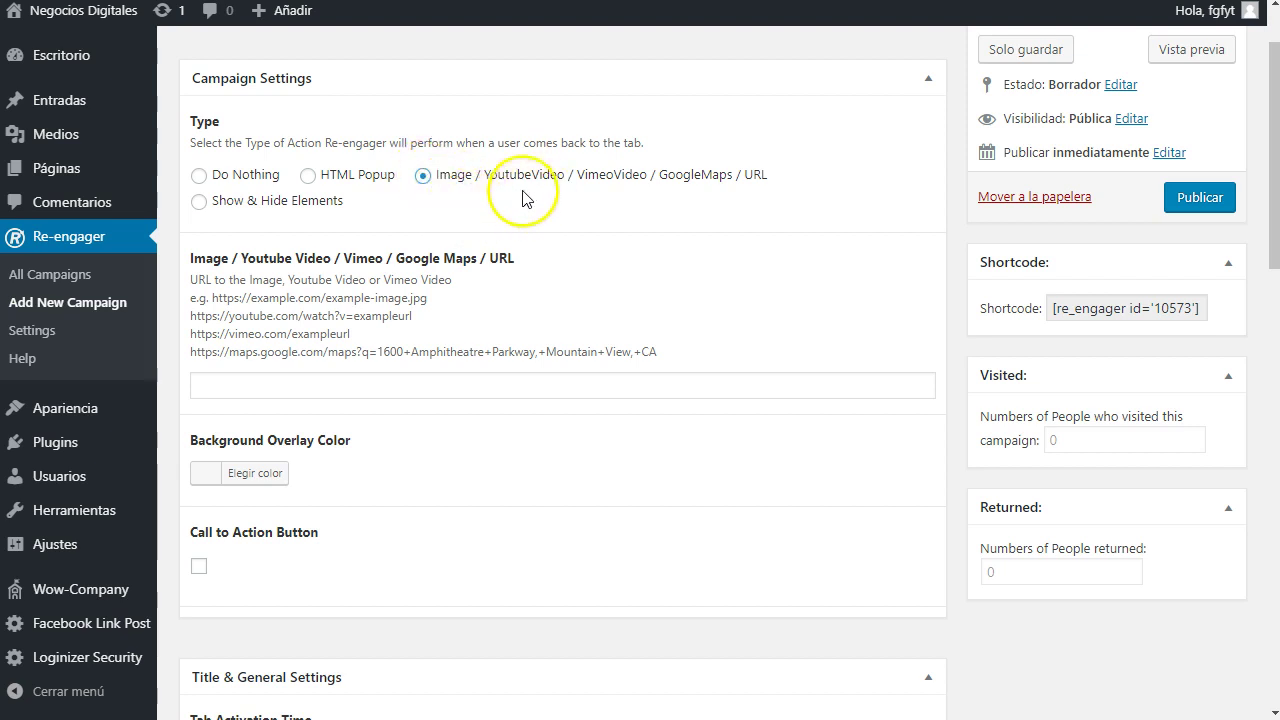
pyautogui.scroll(-2, 567, 210)
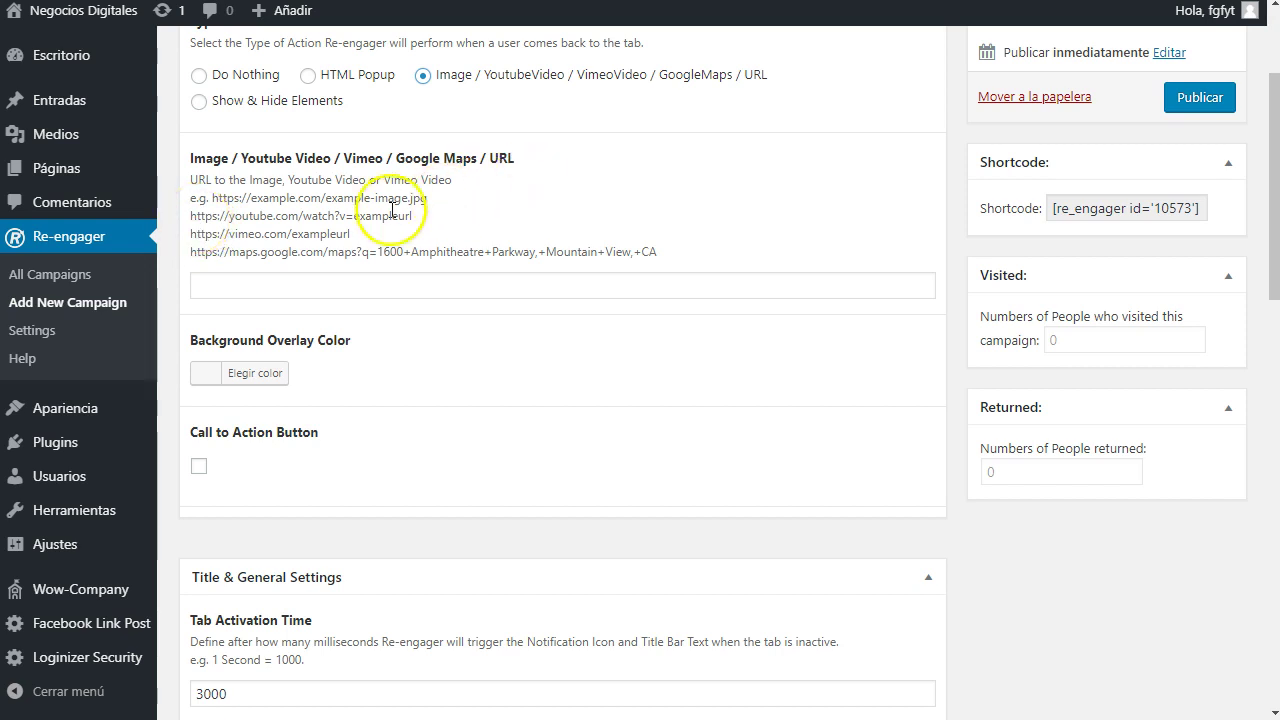
pyautogui.click(212, 199)
pyautogui.moveTo(212, 199); pyautogui.dragTo(343, 197)
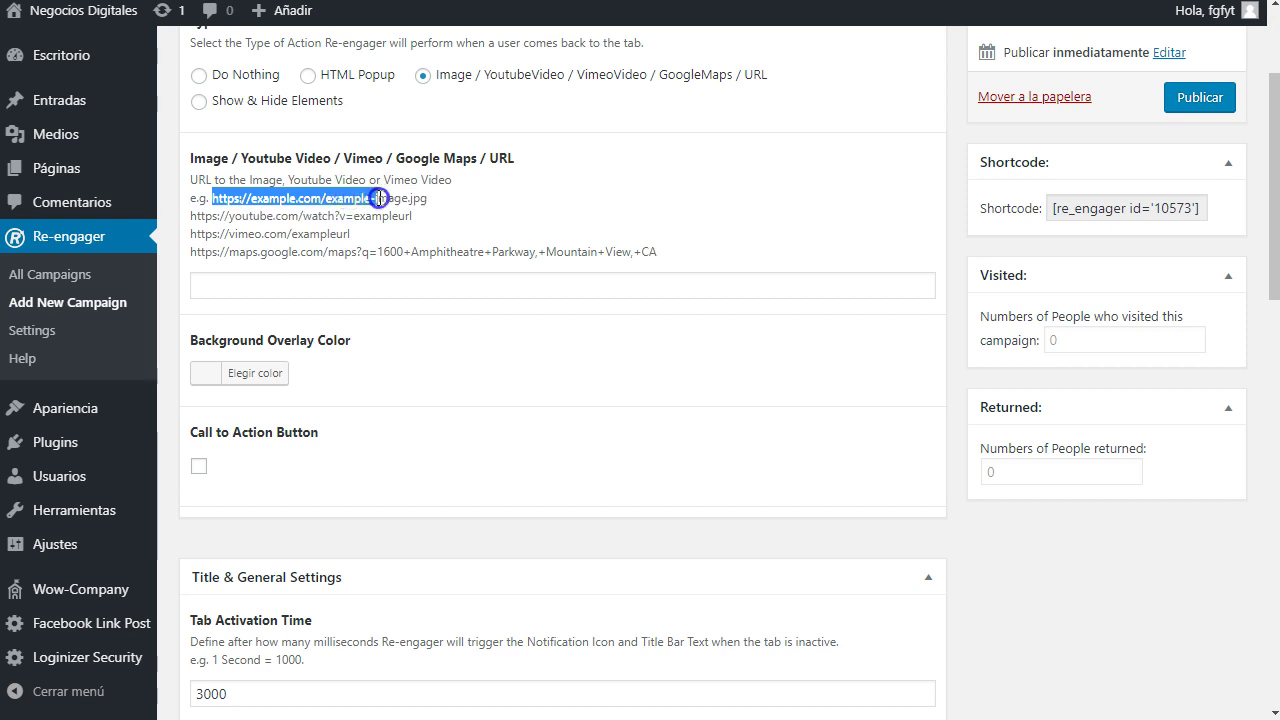
pyautogui.click(229, 216)
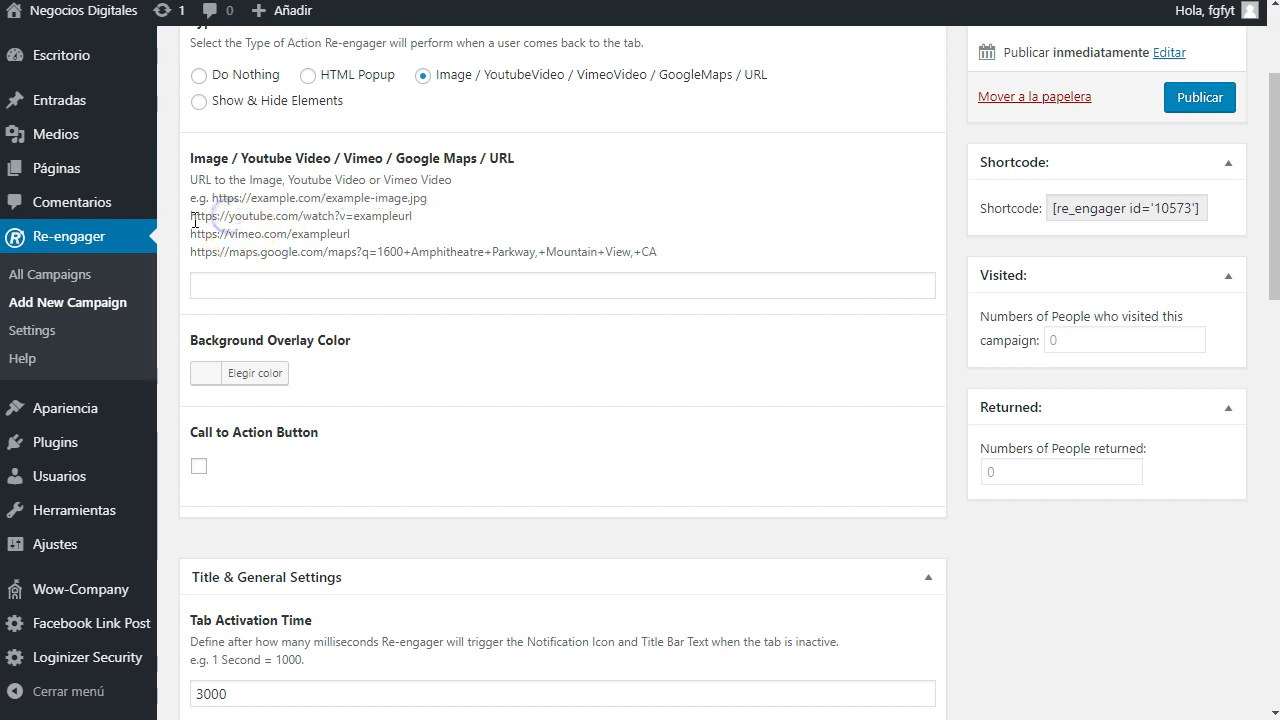
pyautogui.moveTo(190, 216); pyautogui.dragTo(419, 220)
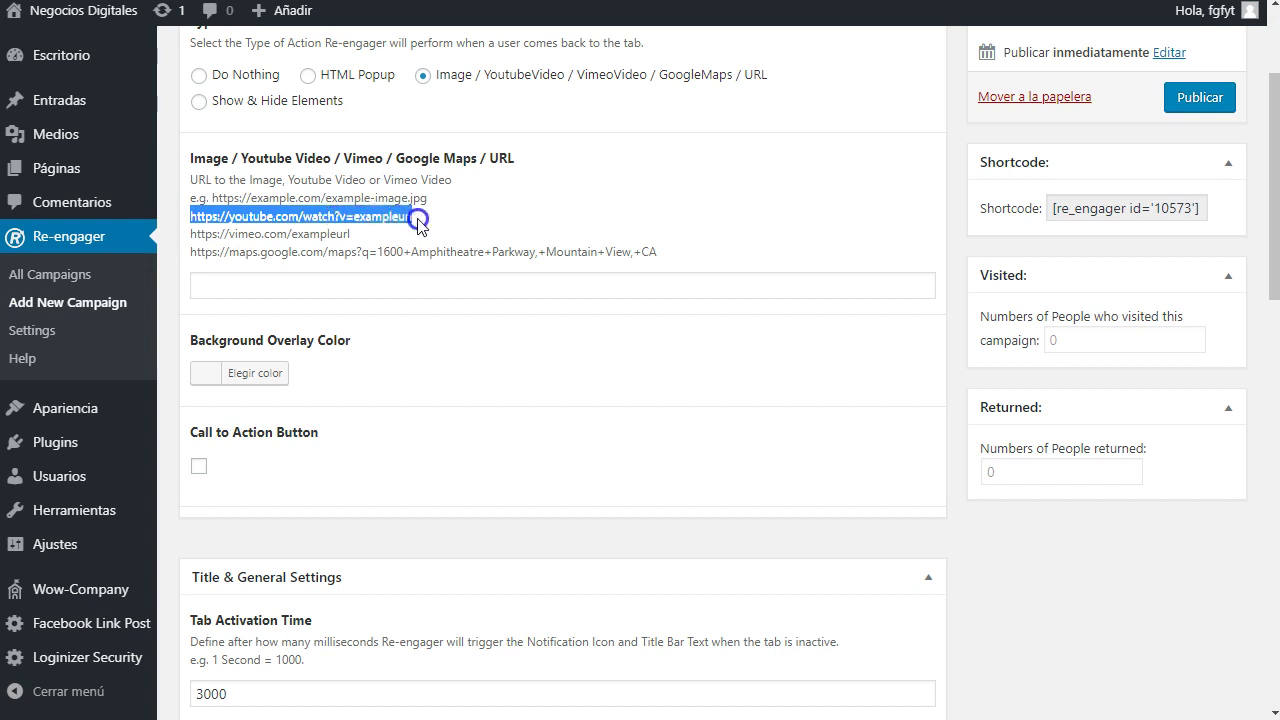
pyautogui.click(255, 238)
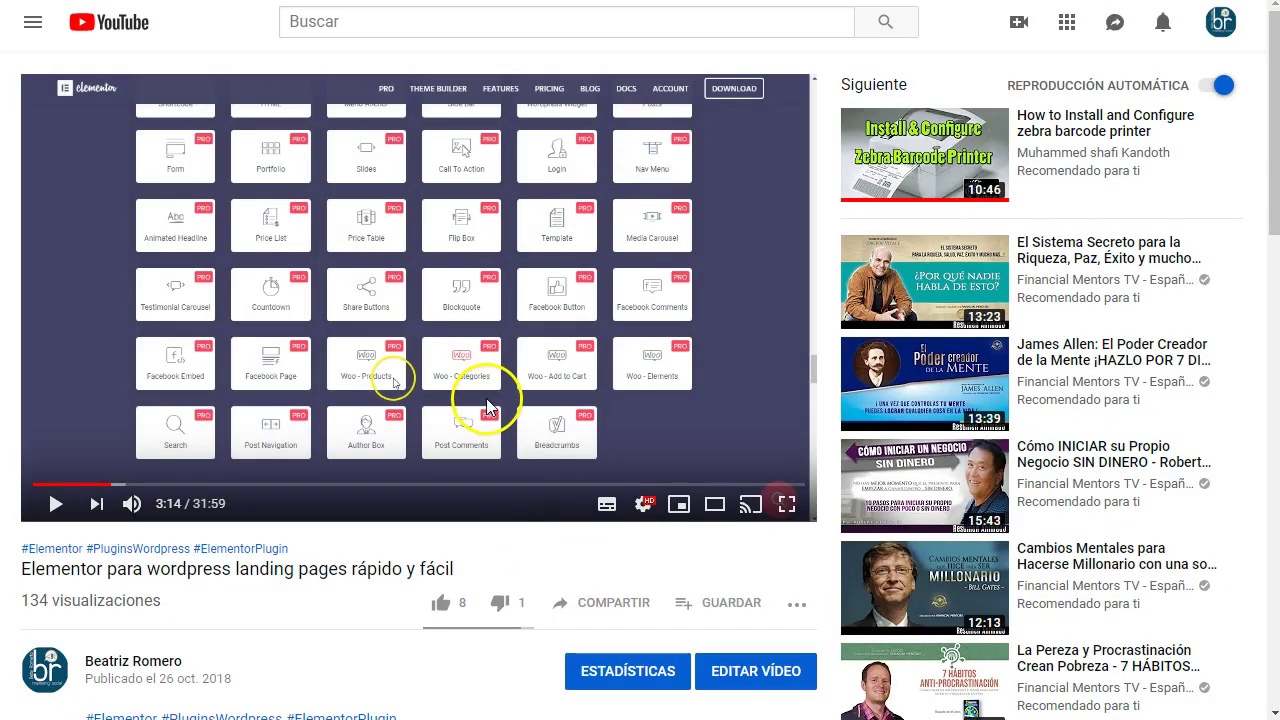
# On YouTube, copy the share link of the video "Elementor para wordpress landing pages rápido y fácil"
pyautogui.scroll(-2, 645, 492)
pyautogui.scroll(2, 600, 420)
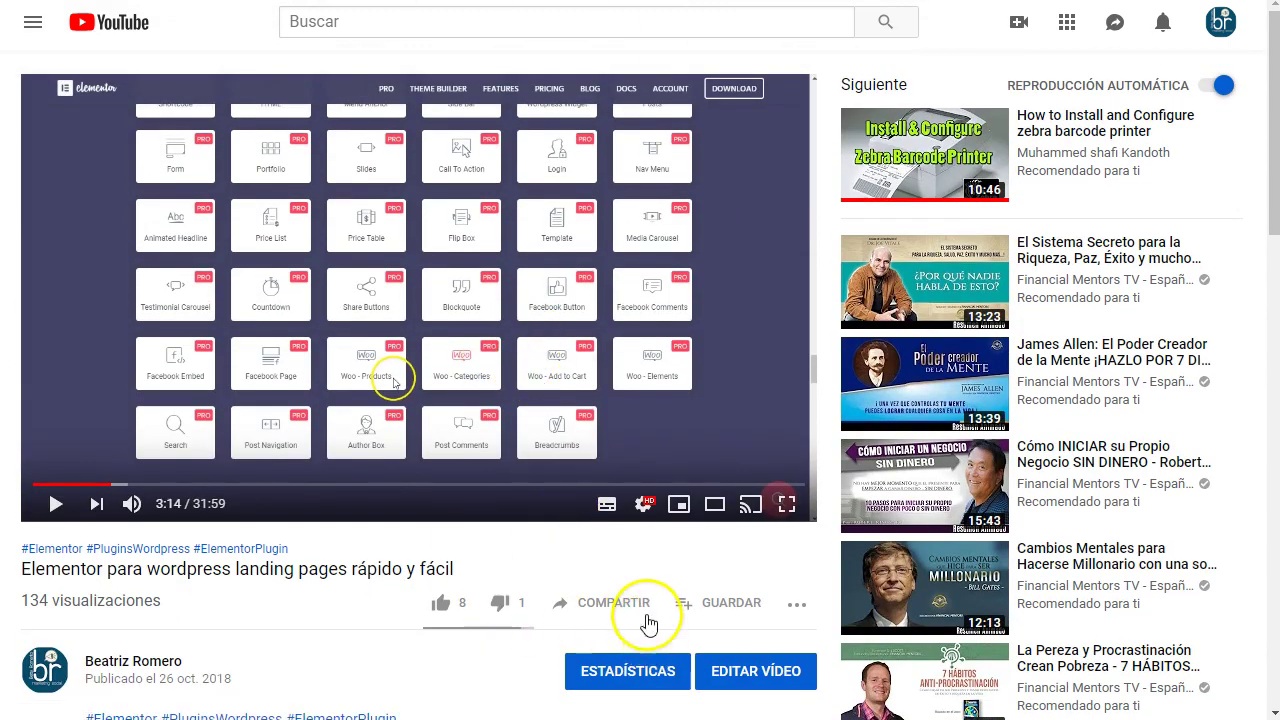
pyautogui.click(617, 604)
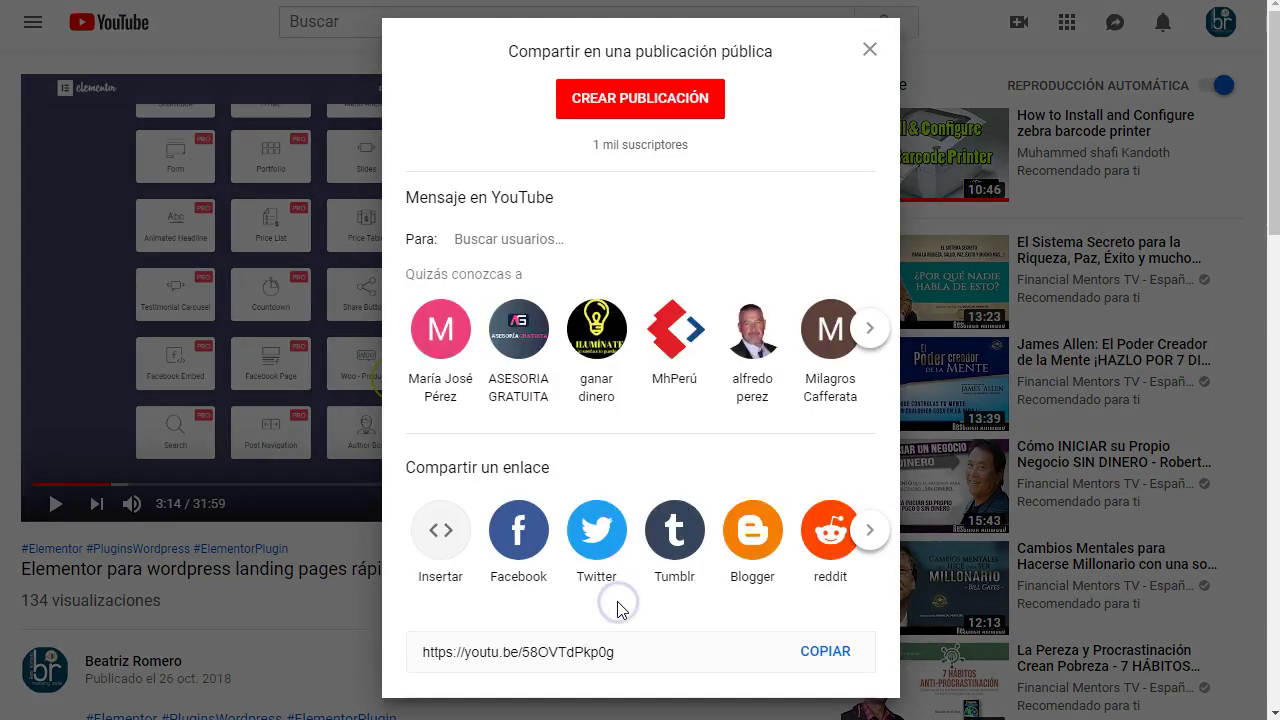
pyautogui.click(826, 651)
pyautogui.hotkey('ctrl', 'c')
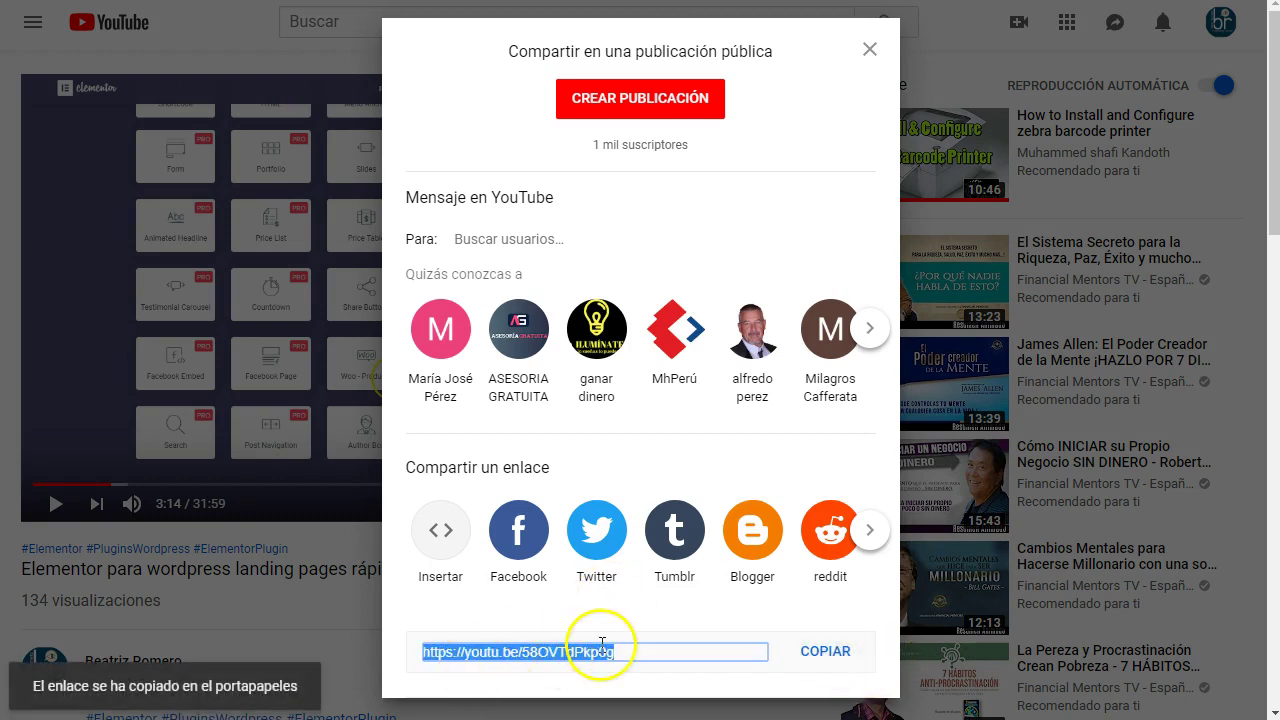
pyautogui.click(414, 297)
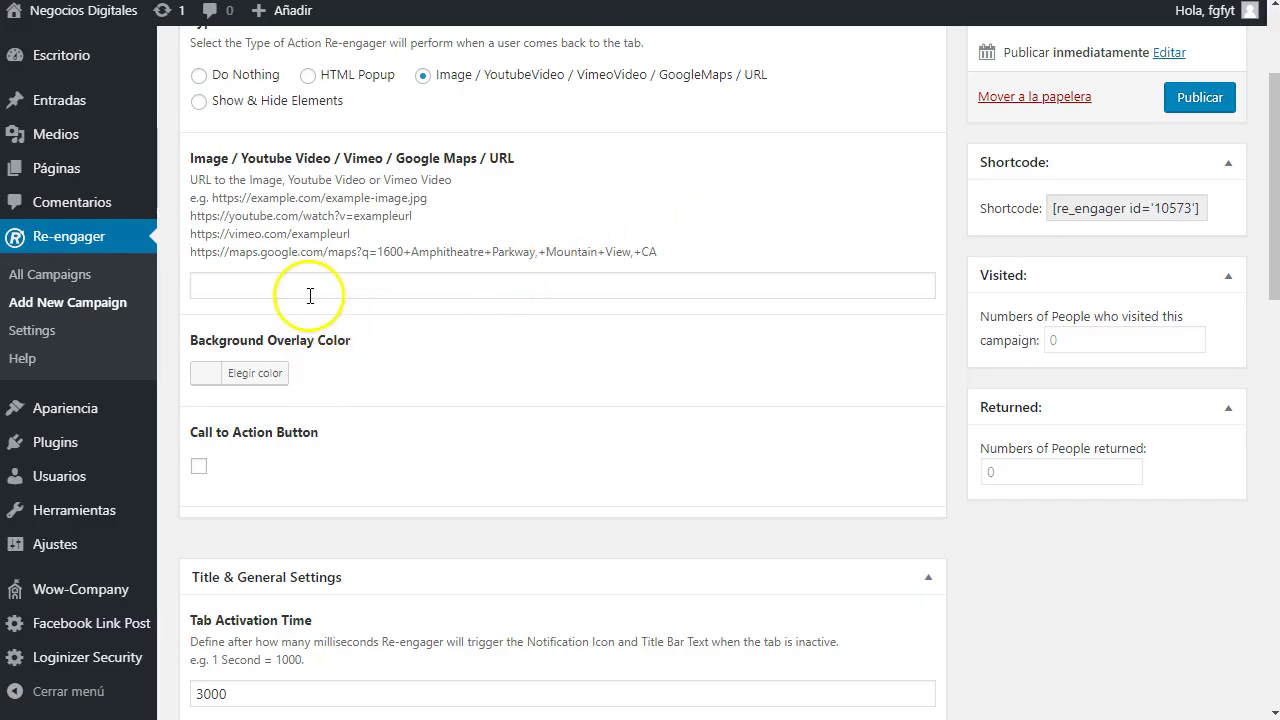
pyautogui.click(305, 287)
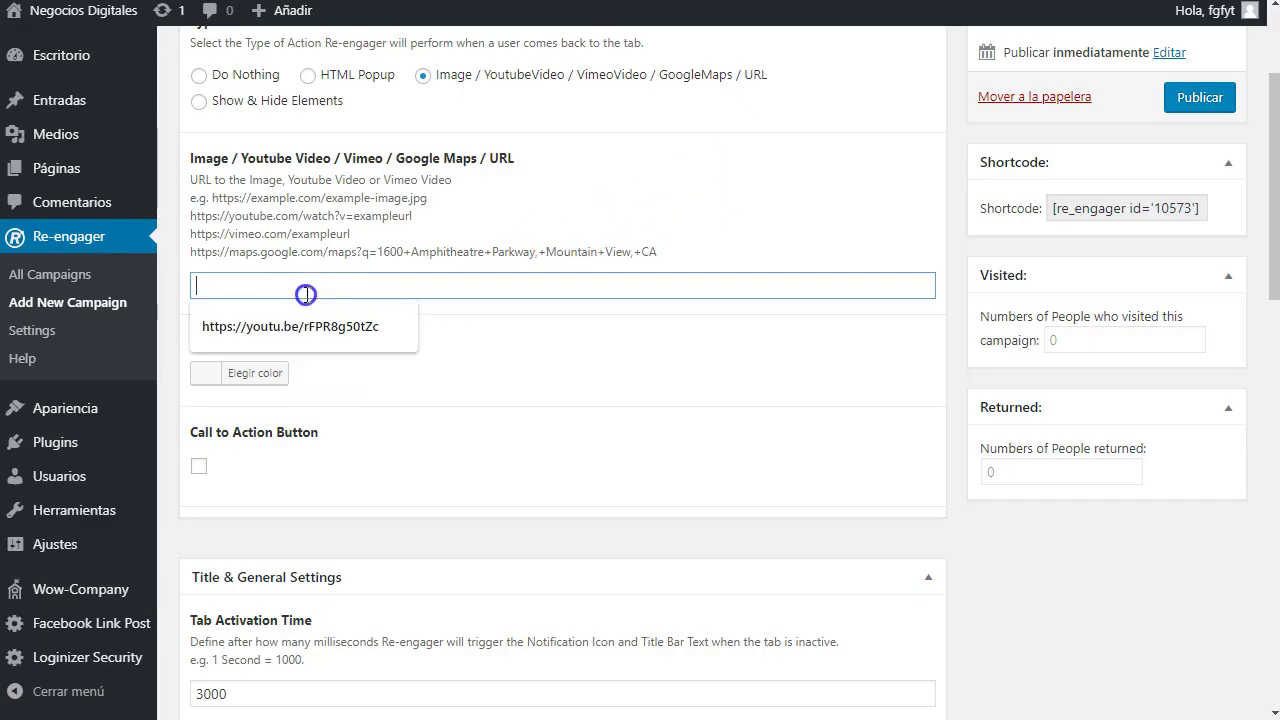
pyautogui.hotkey('ctrl', 'v')
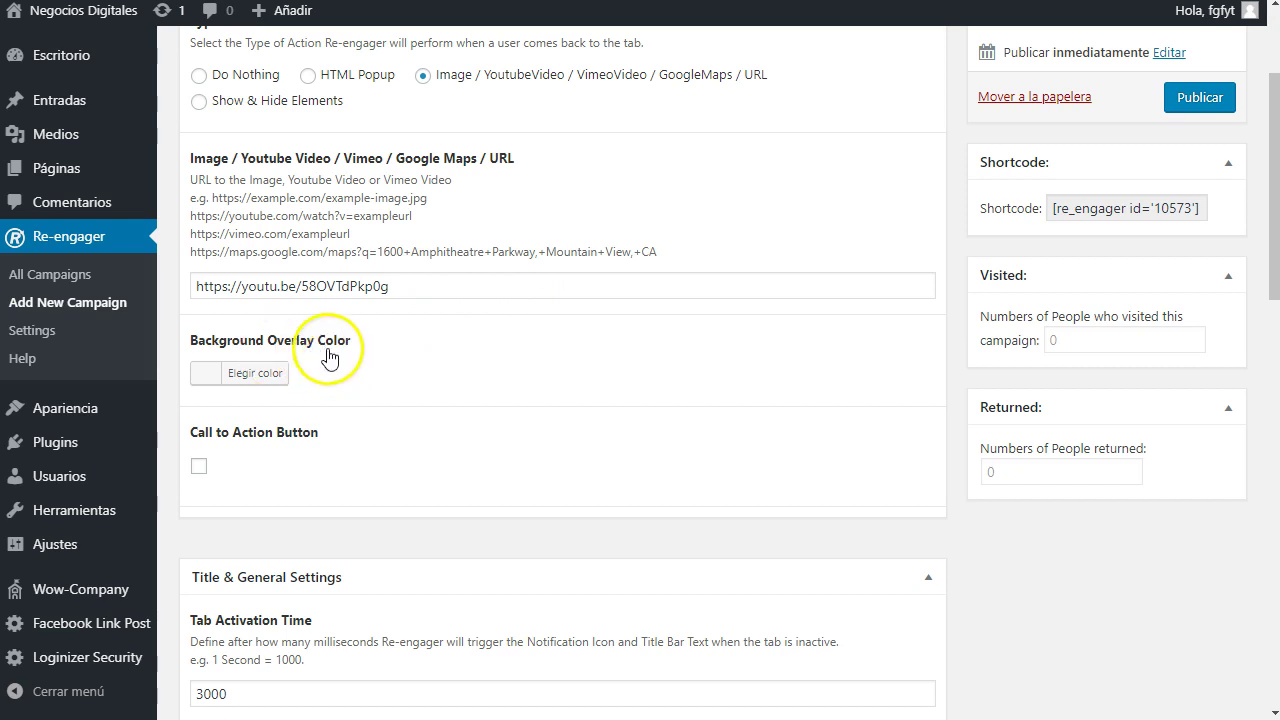
# Set the Background Overlay Color to blue #116ebf
pyautogui.click(264, 371)
pyautogui.click(257, 603)
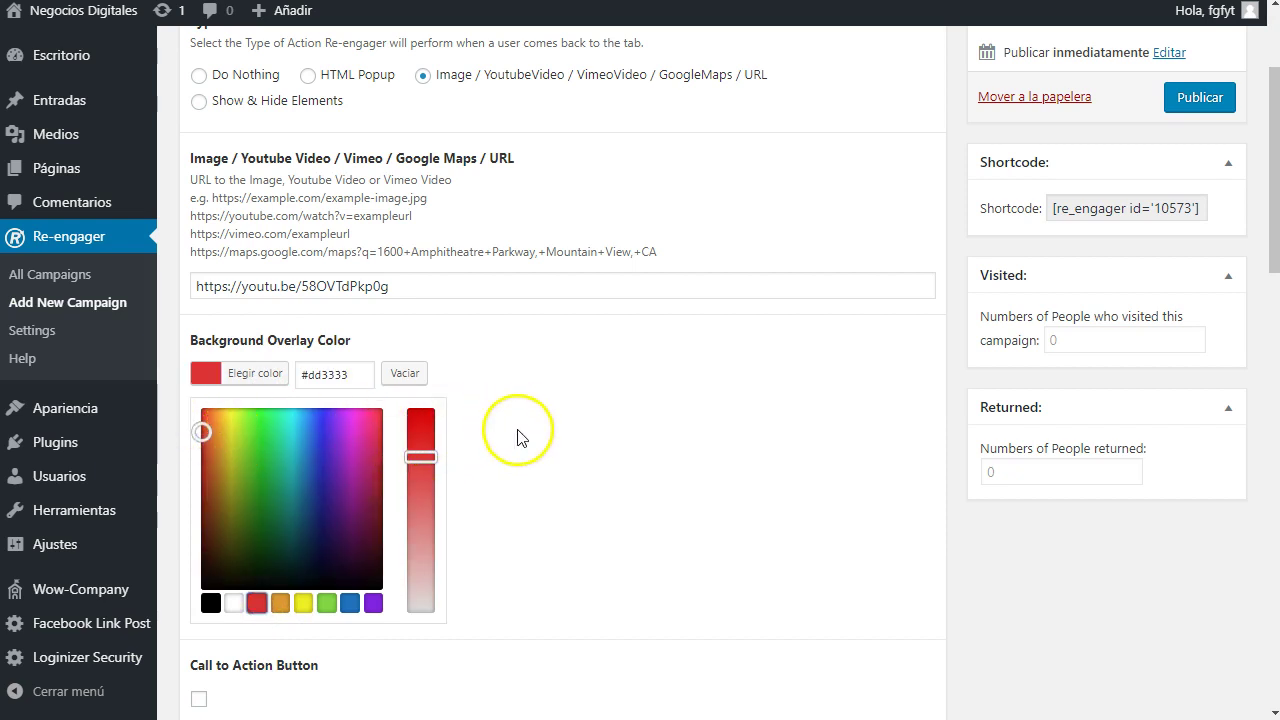
pyautogui.click(349, 603)
pyautogui.moveTo(418, 440); pyautogui.dragTo(433, 432)
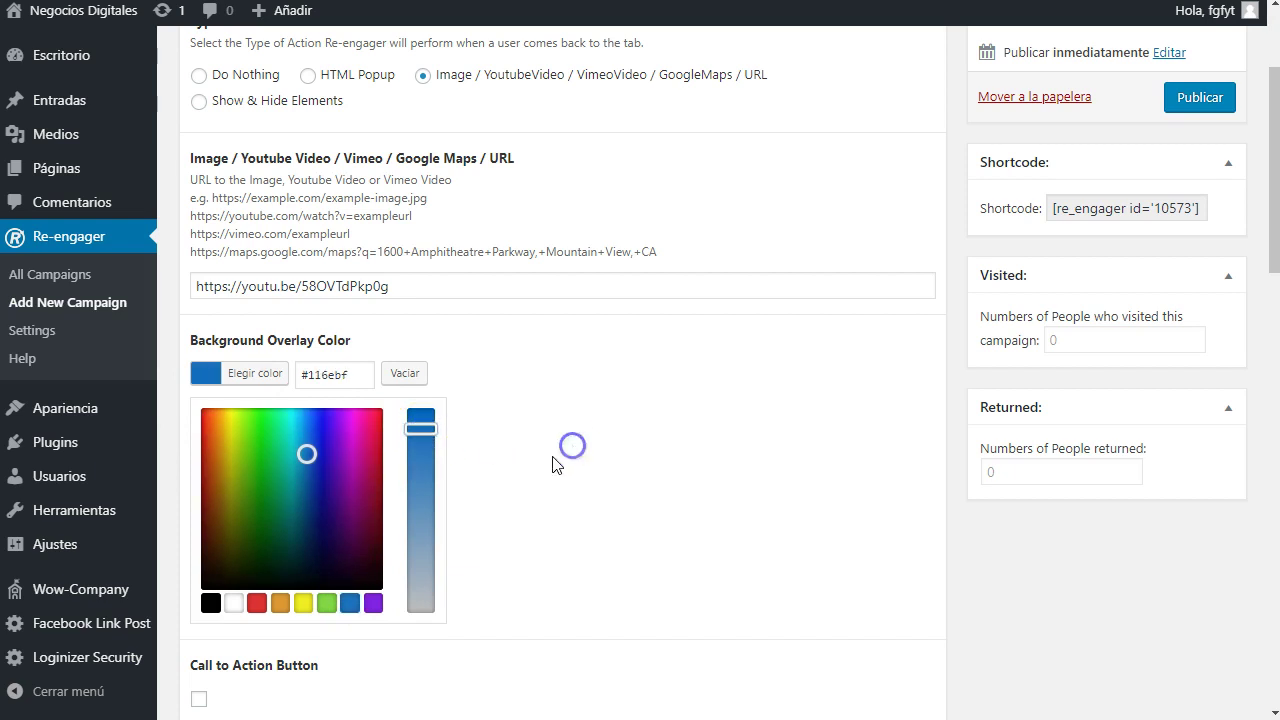
pyautogui.scroll(-1, 510, 512)
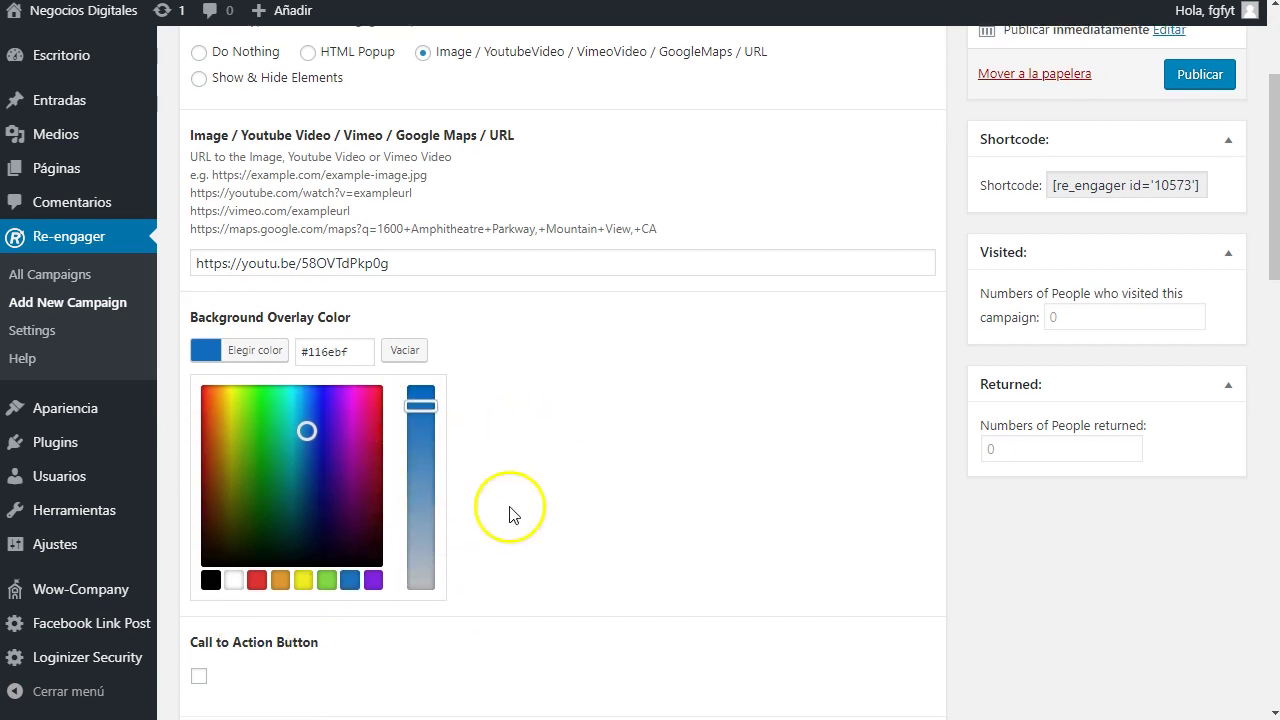
pyautogui.scroll(-2, 510, 515)
pyautogui.click(213, 520)
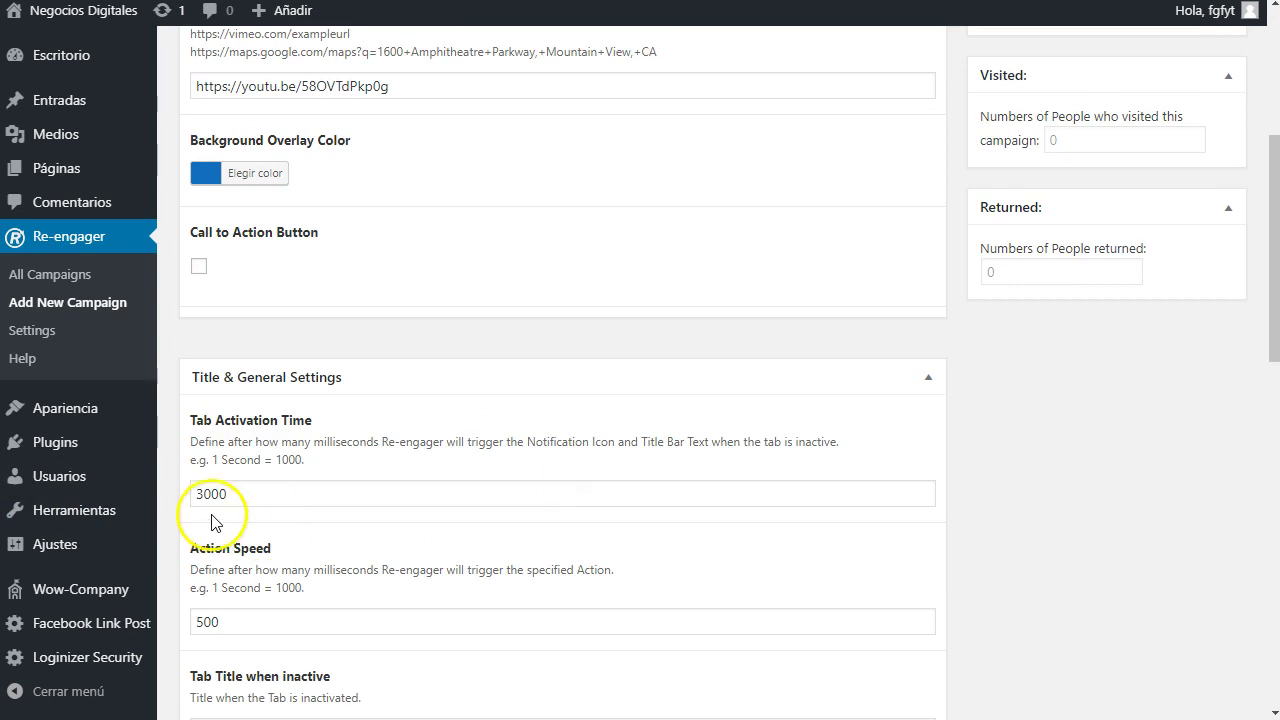
# Enable the Call to Action Button and set its text to "Descarga Elementor Pro, a precio de saldo"
pyautogui.click(199, 266)
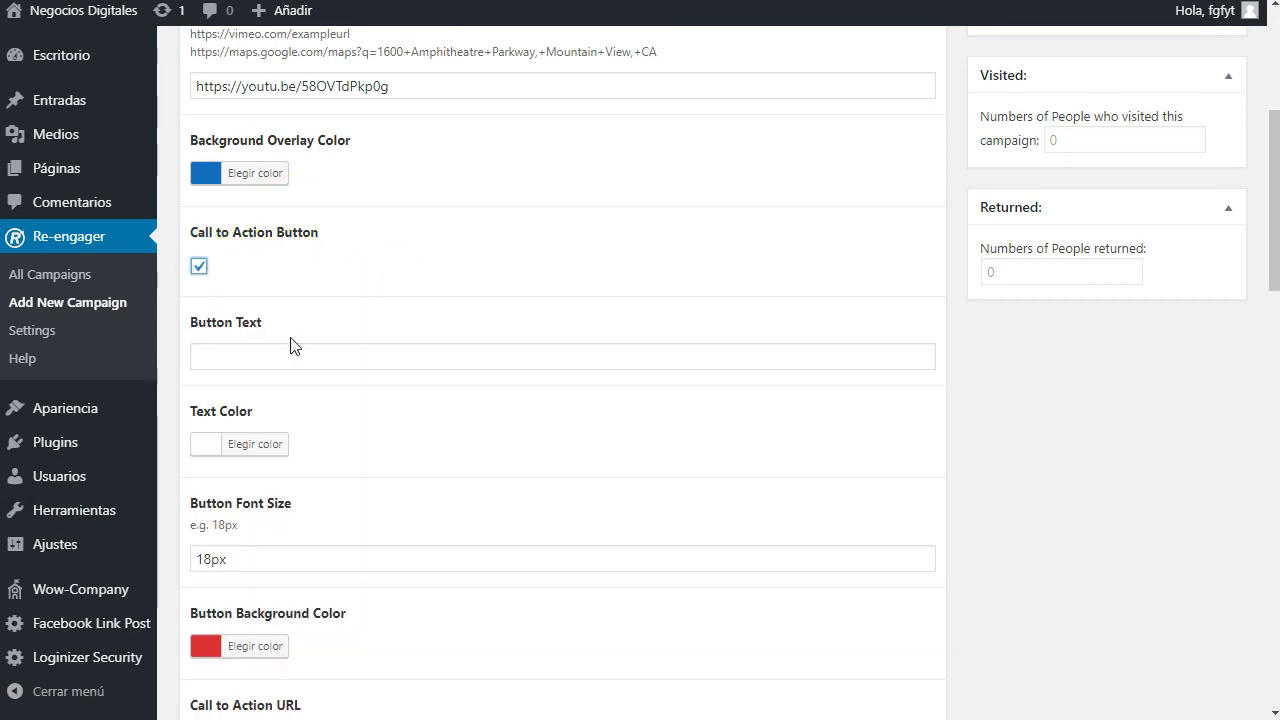
pyautogui.click(389, 366)
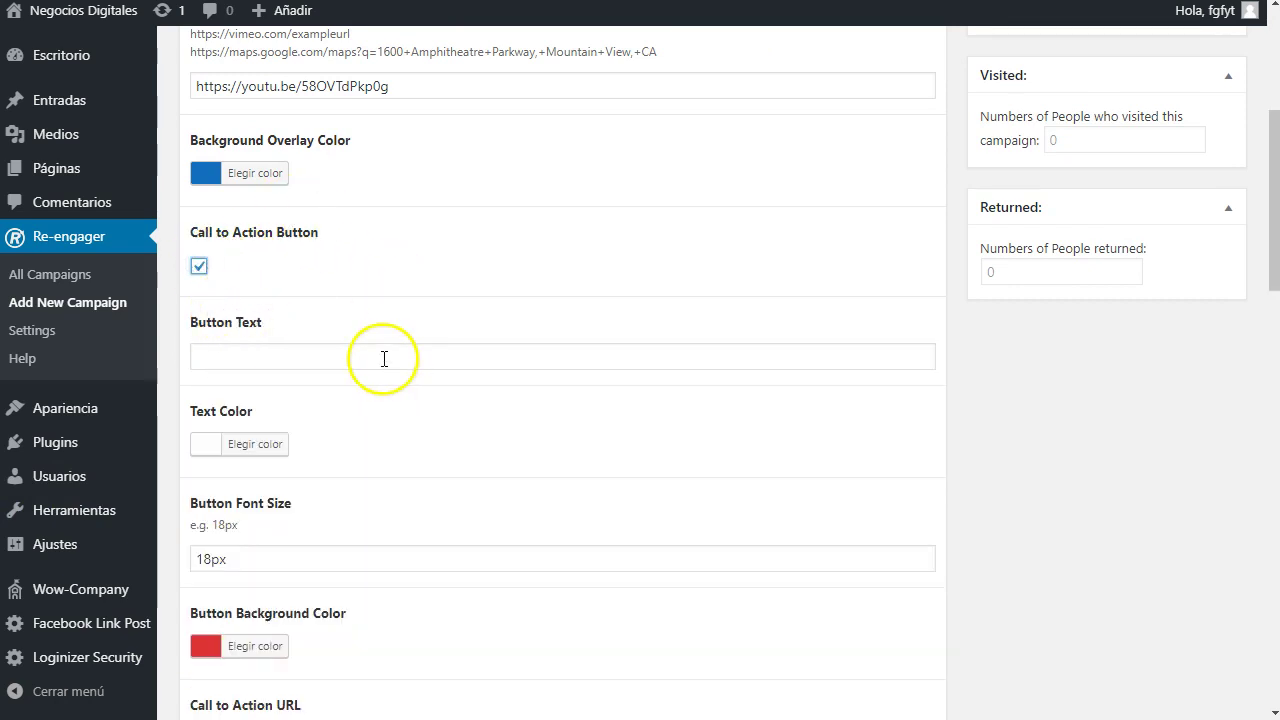
pyautogui.scroll(2, 385, 358)
pyautogui.scroll(-2, 380, 360)
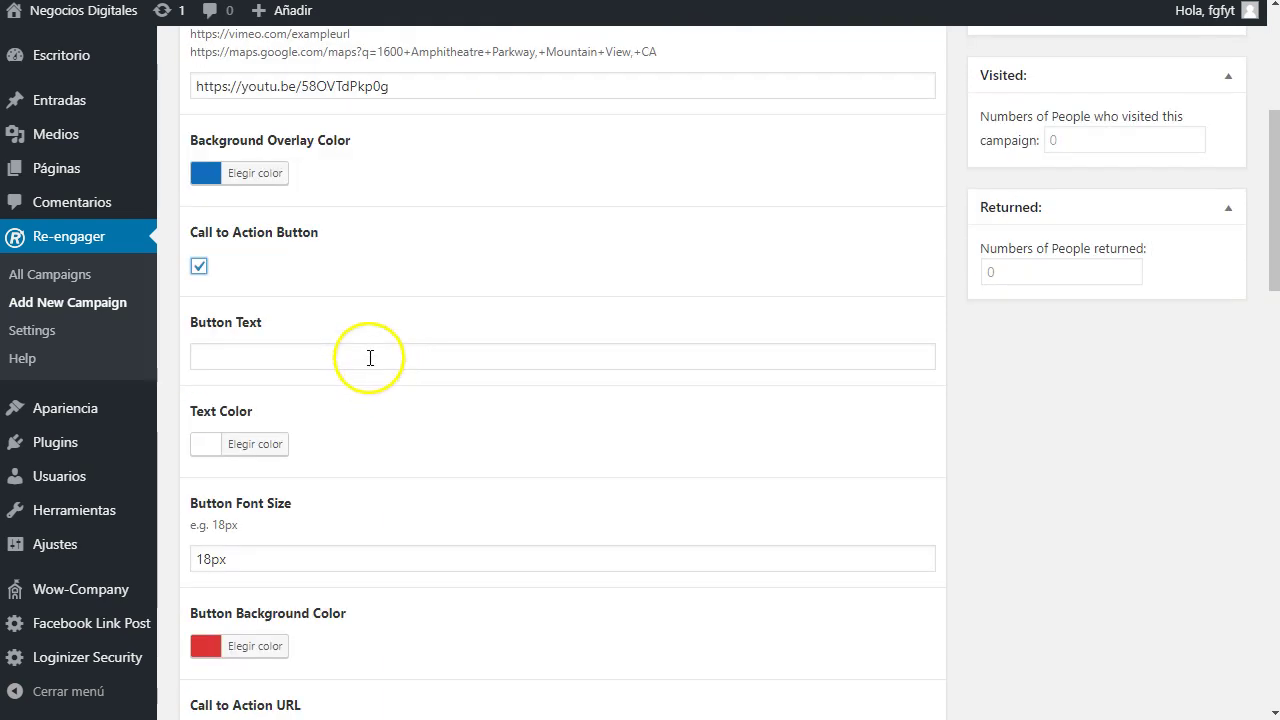
pyautogui.click(370, 356)
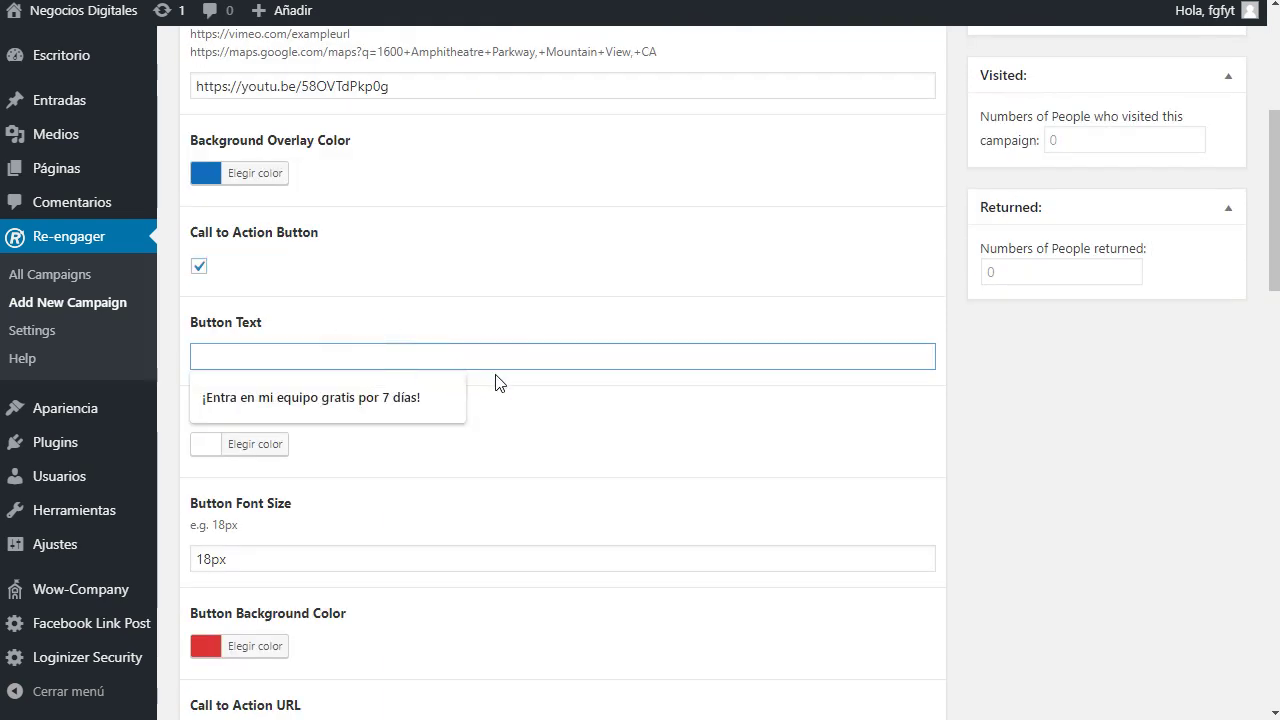
pyautogui.write('D')
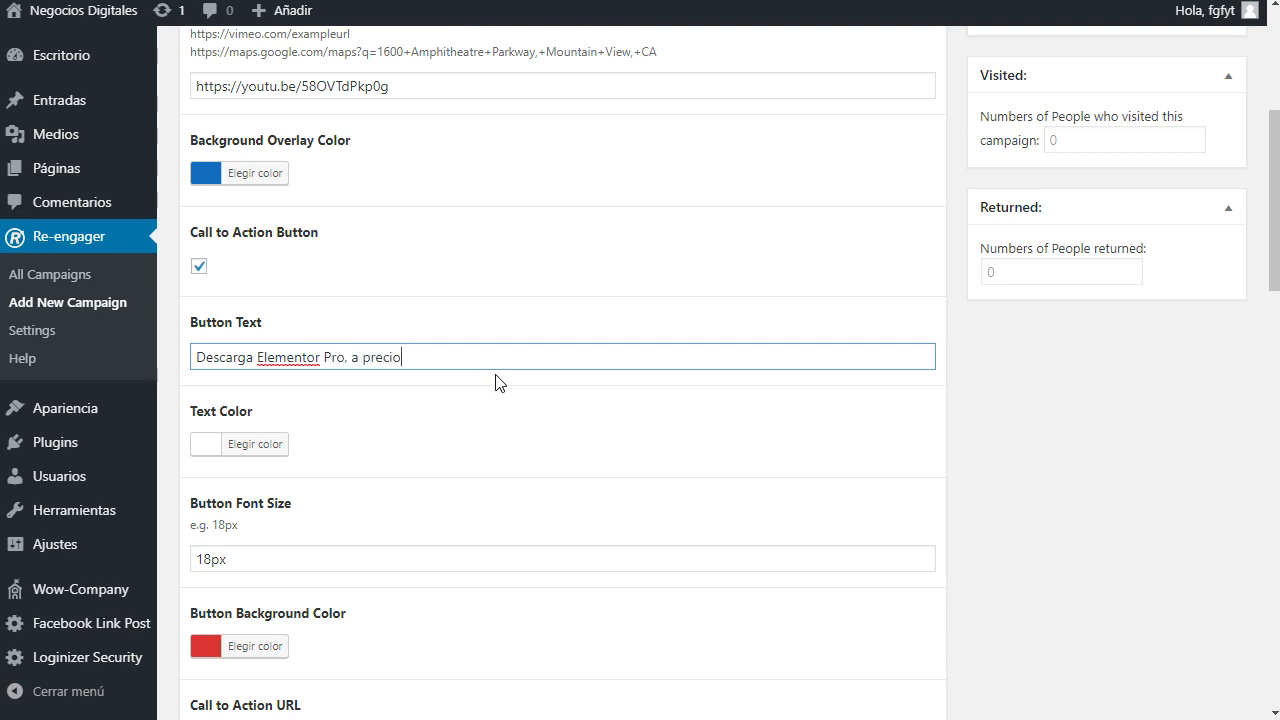
pyautogui.click(395, 440)
pyautogui.scroll(-1, 395, 440)
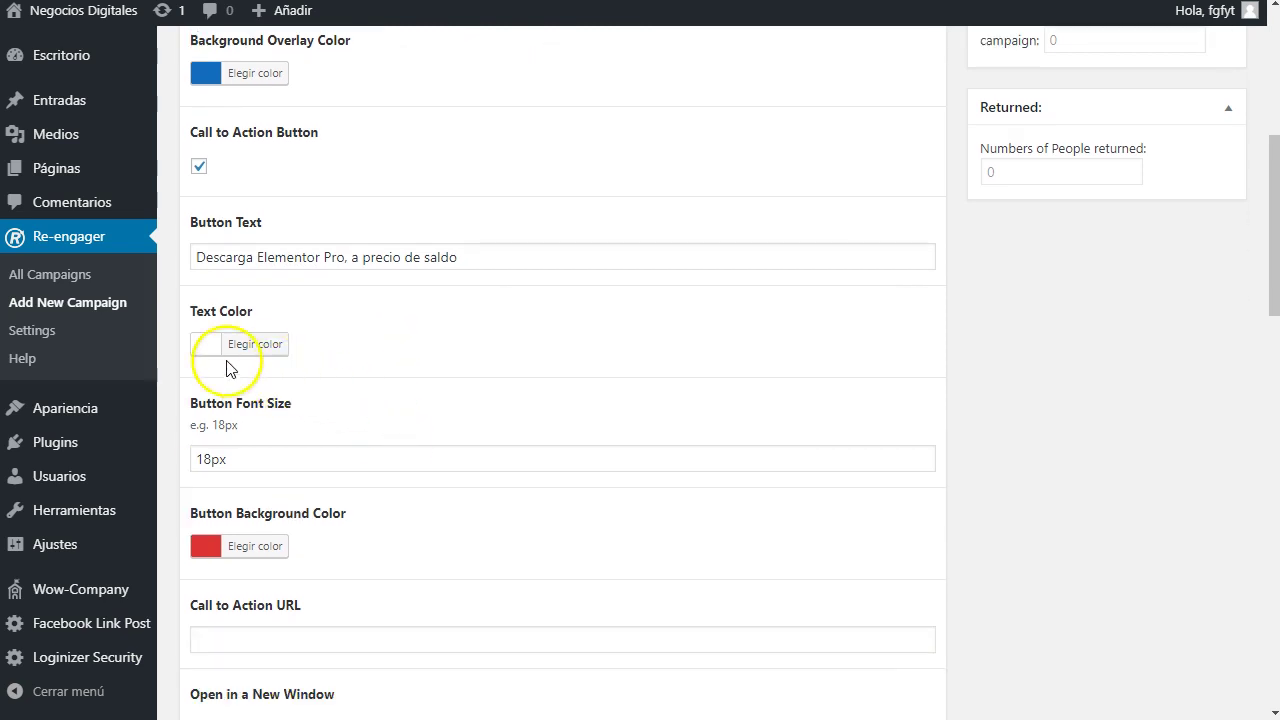
pyautogui.scroll(-1, 200, 352)
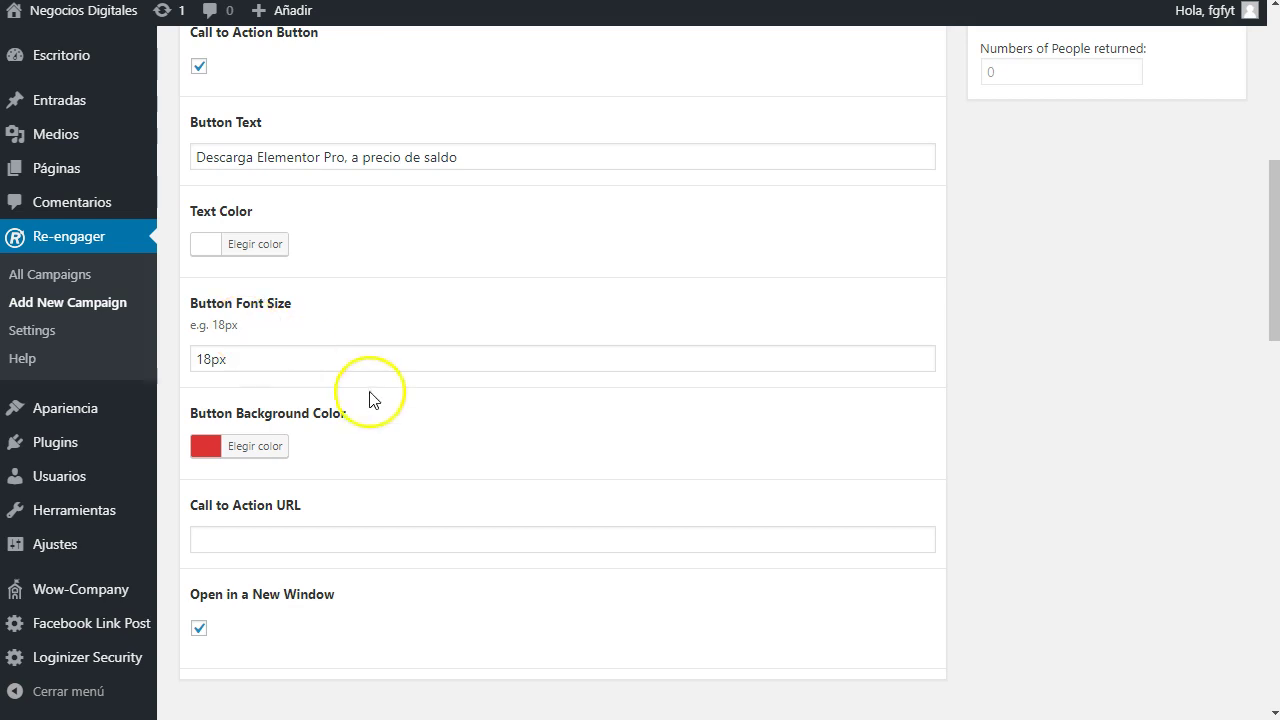
pyautogui.scroll(-1, 371, 397)
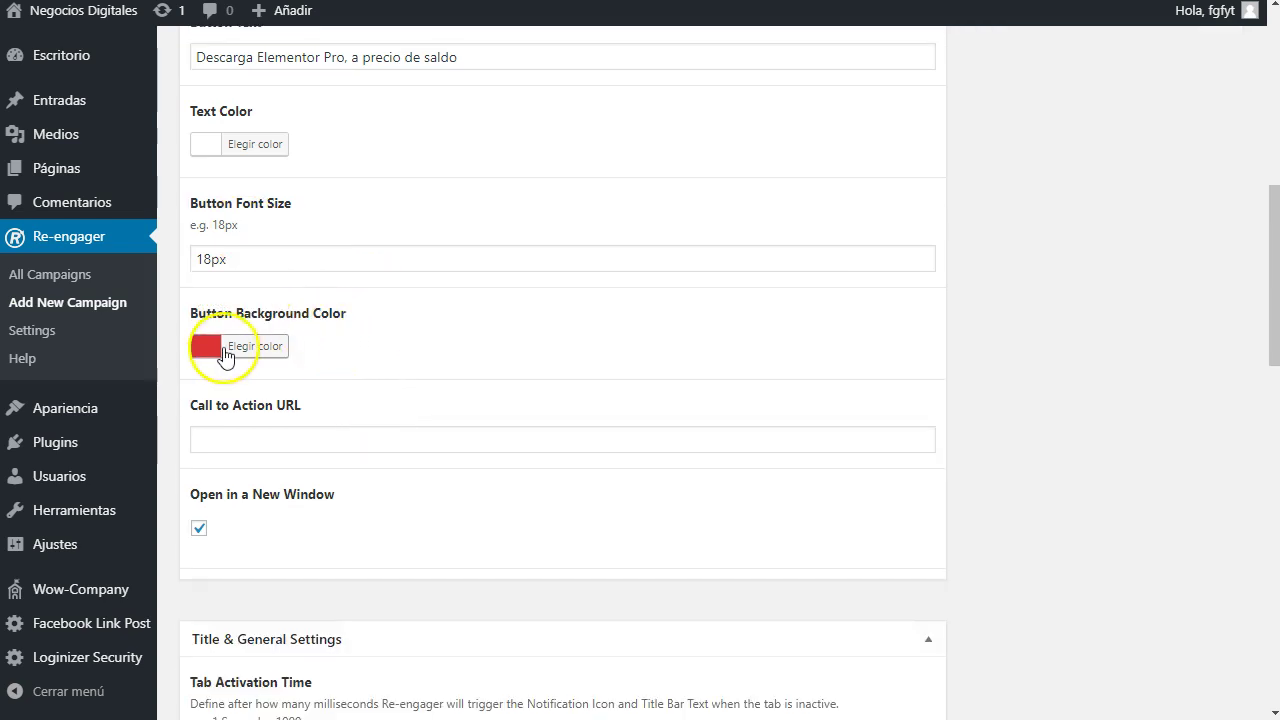
pyautogui.click(299, 442)
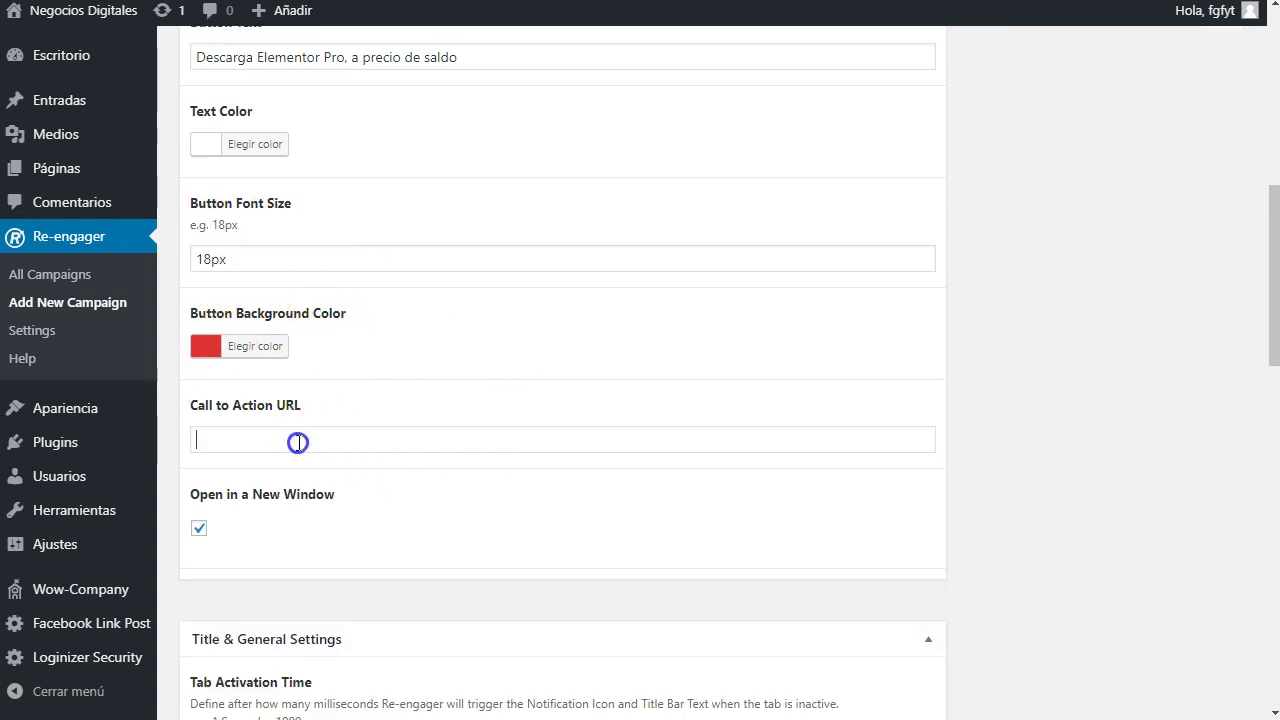
pyautogui.click(357, 397)
pyautogui.click(301, 438)
pyautogui.write('https://consumer.kyvio.com/todoslistaprivada')
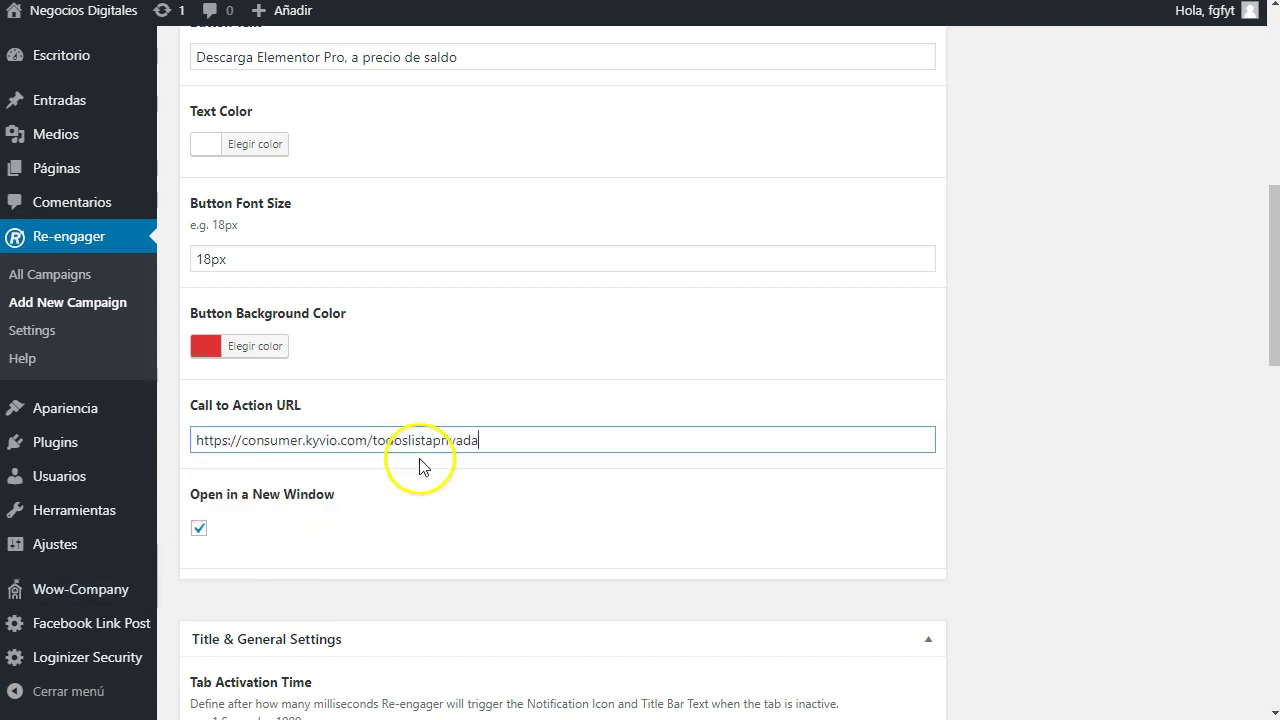
pyautogui.click(518, 436)
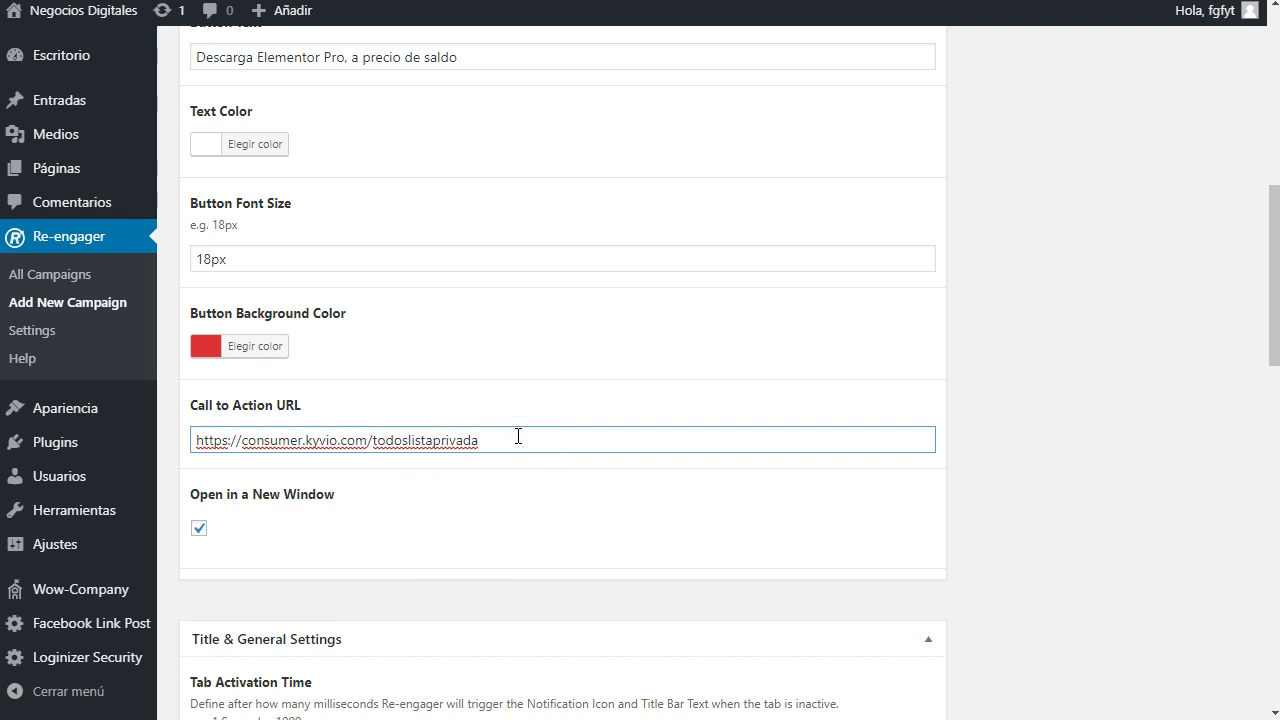
pyautogui.scroll(-1, 466, 480)
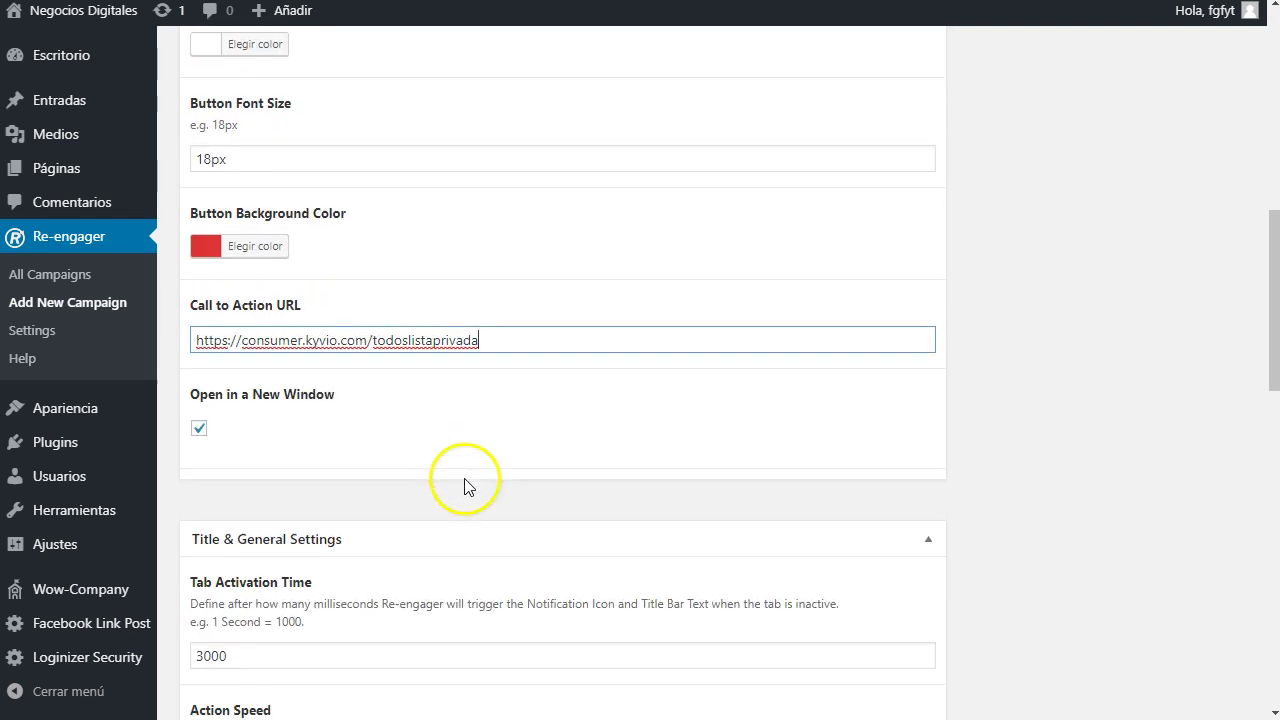
pyautogui.click(199, 432)
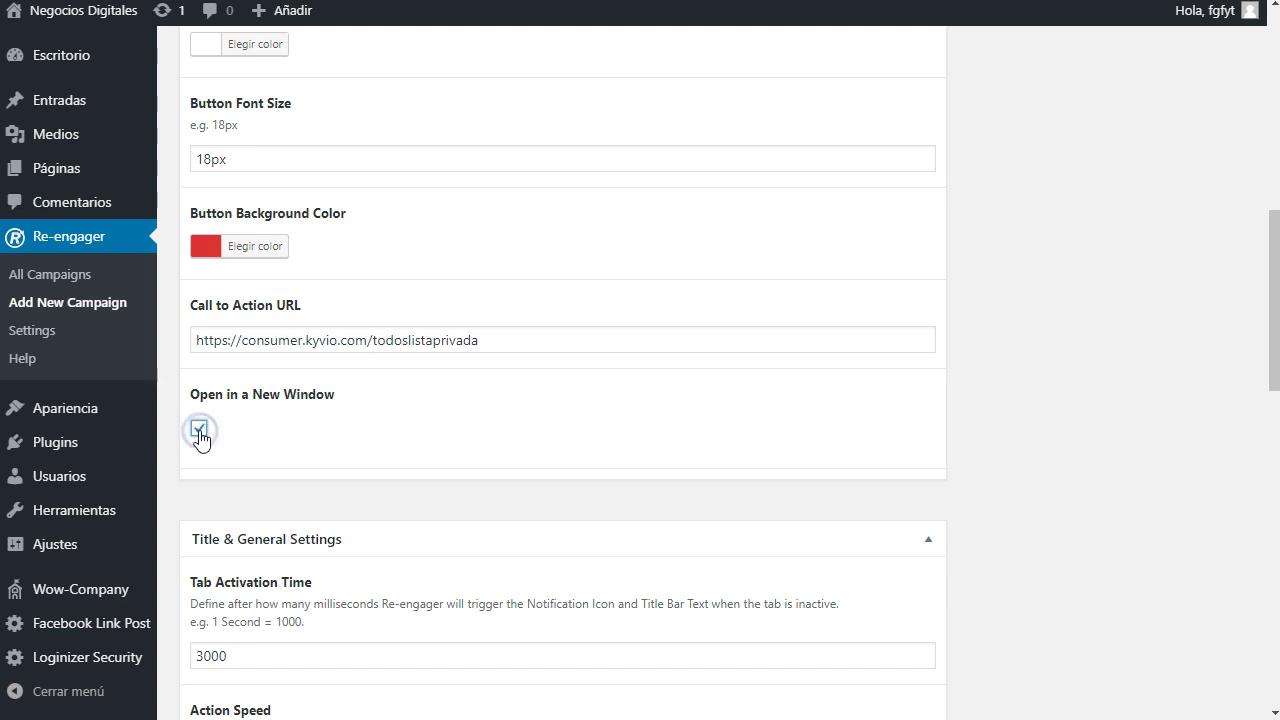
# Set the Tab Activation Time to 2000 milliseconds in the title and general settings
pyautogui.scroll(-3, 489, 443)
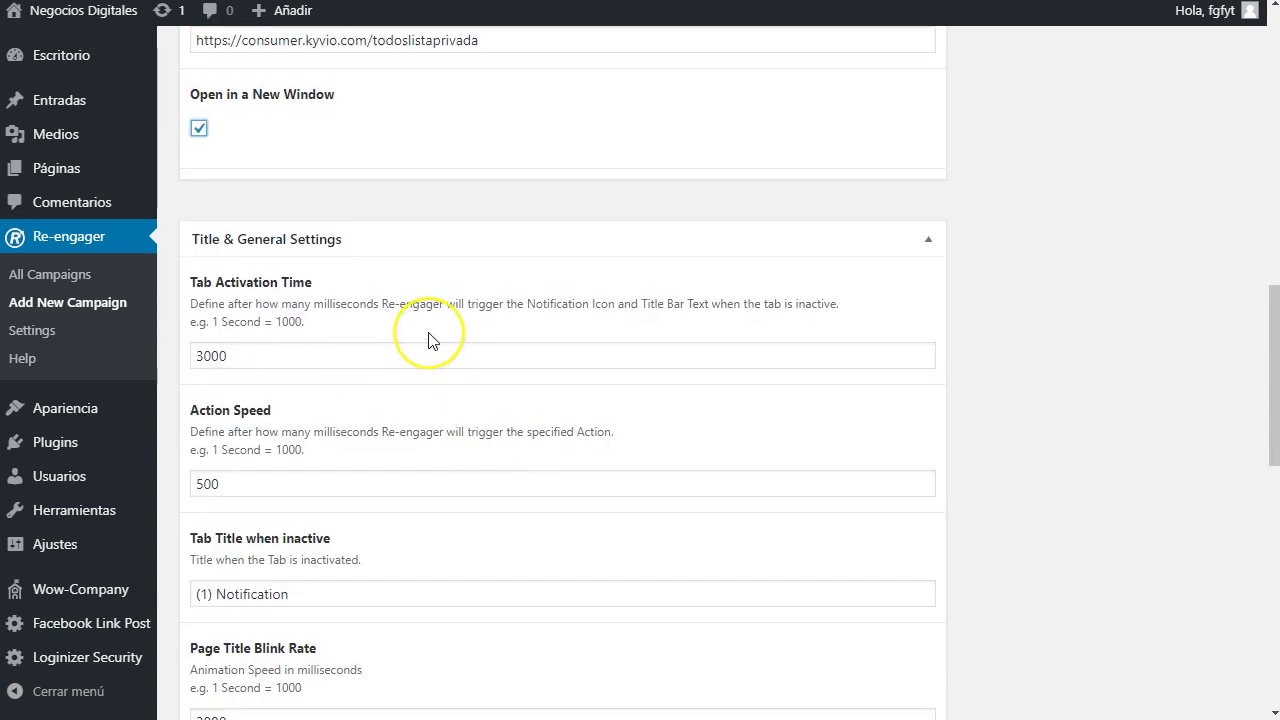
pyautogui.scroll(-1, 428, 341)
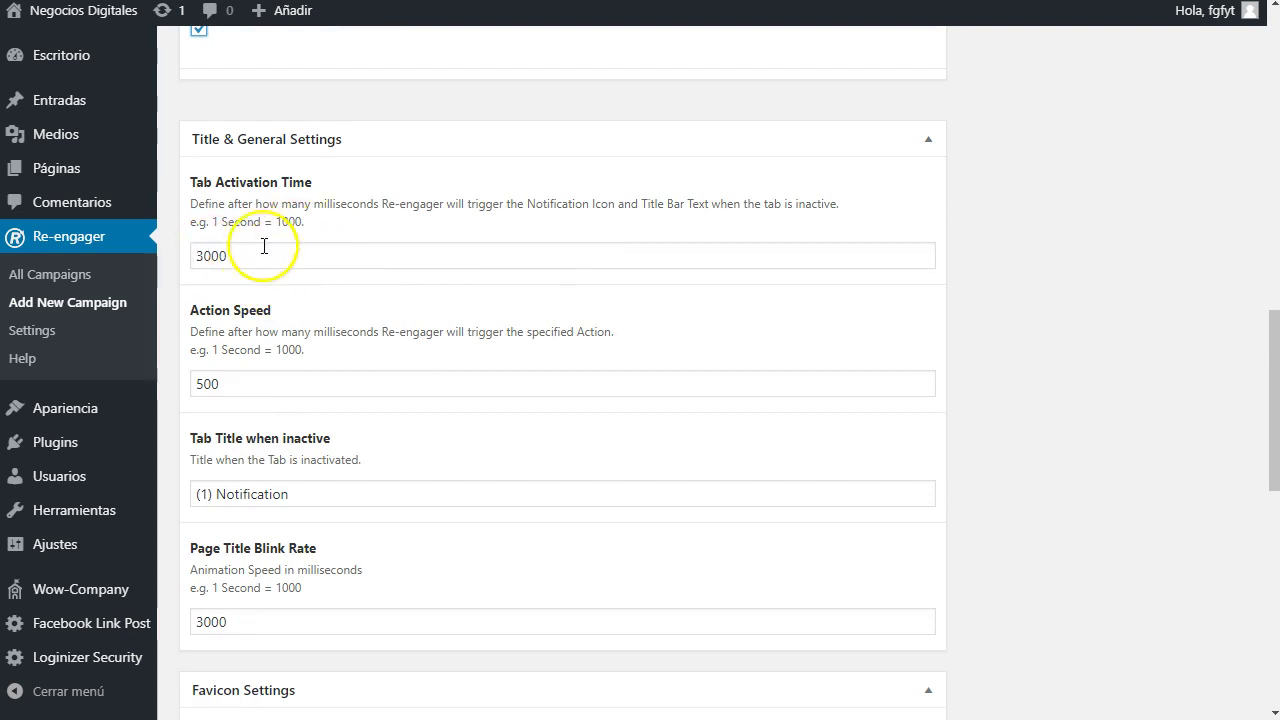
pyautogui.moveTo(203, 256); pyautogui.dragTo(183, 260)
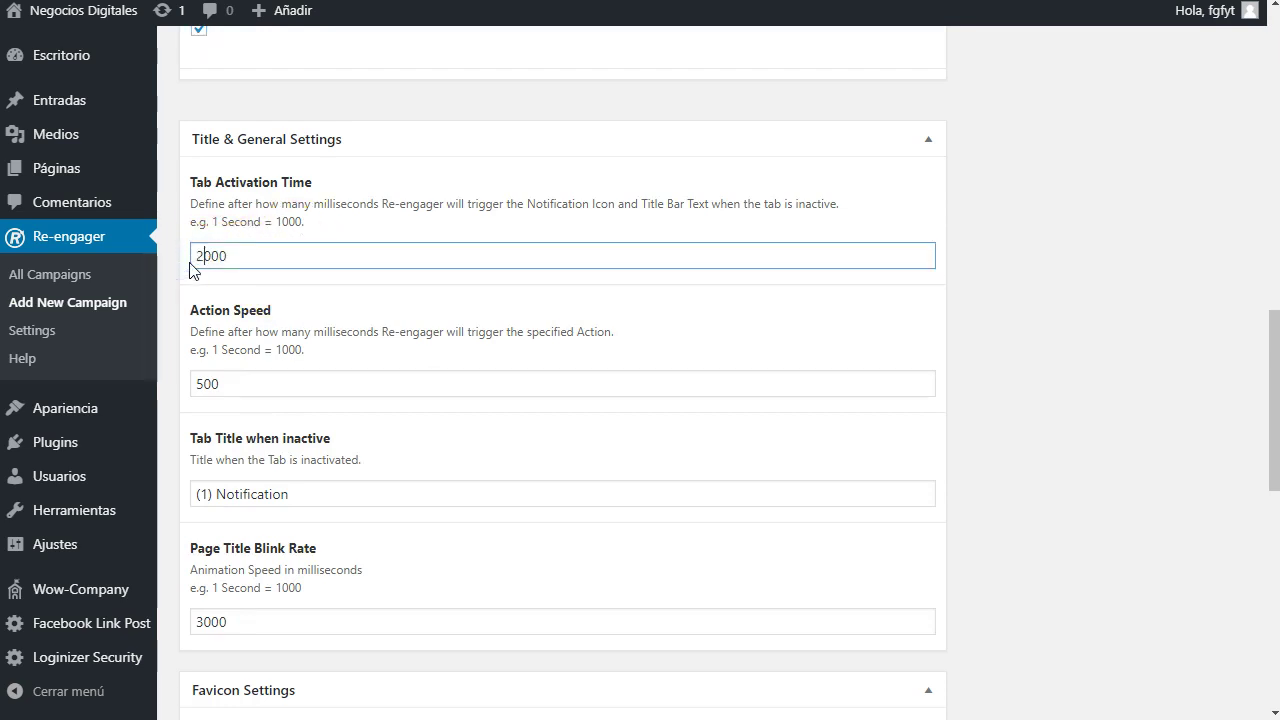
pyautogui.click(325, 218)
# Set the Page Title Blink Rate in the title and general settings to 2000 milliseconds
pyautogui.scroll(-1, 380, 265)
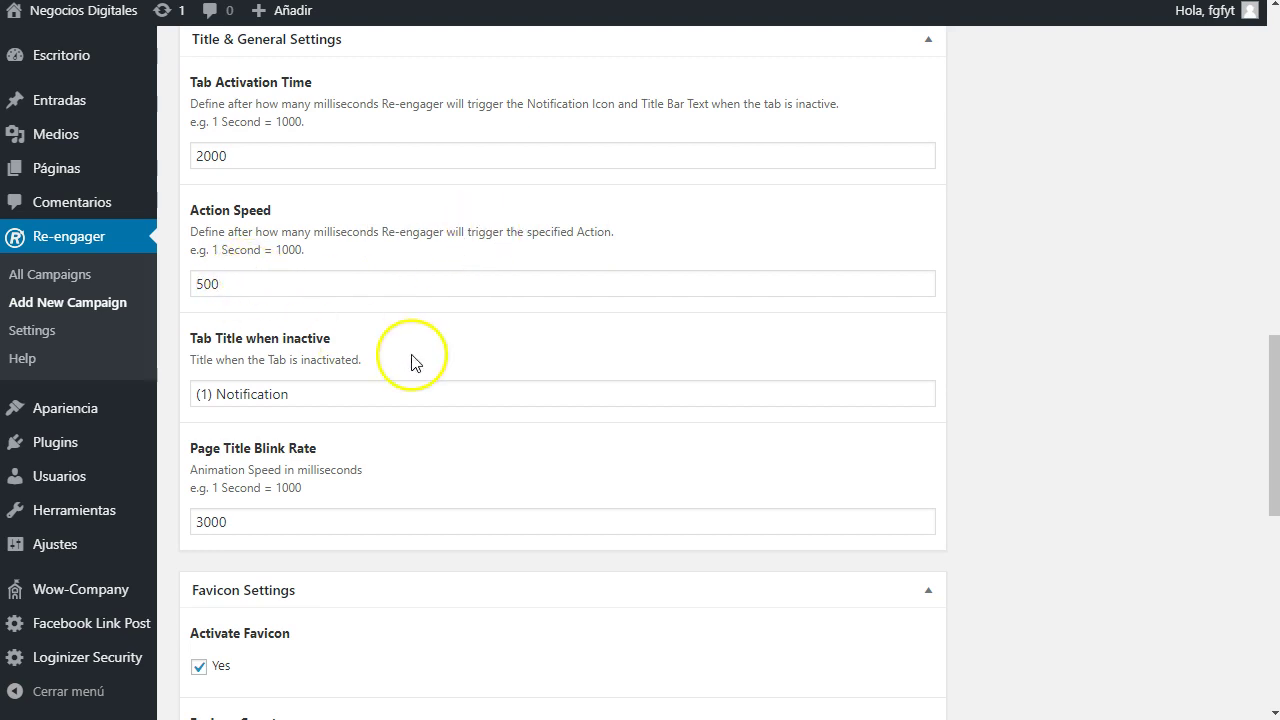
pyautogui.scroll(-1, 415, 362)
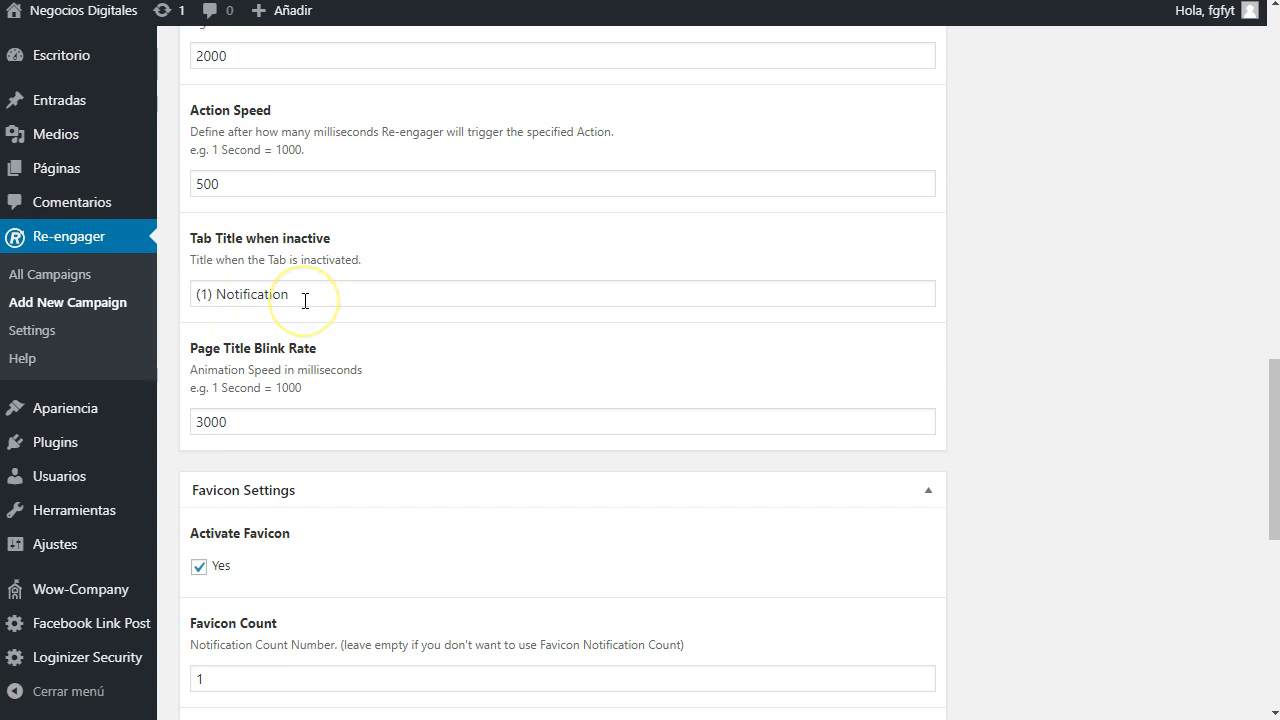
pyautogui.click(212, 293)
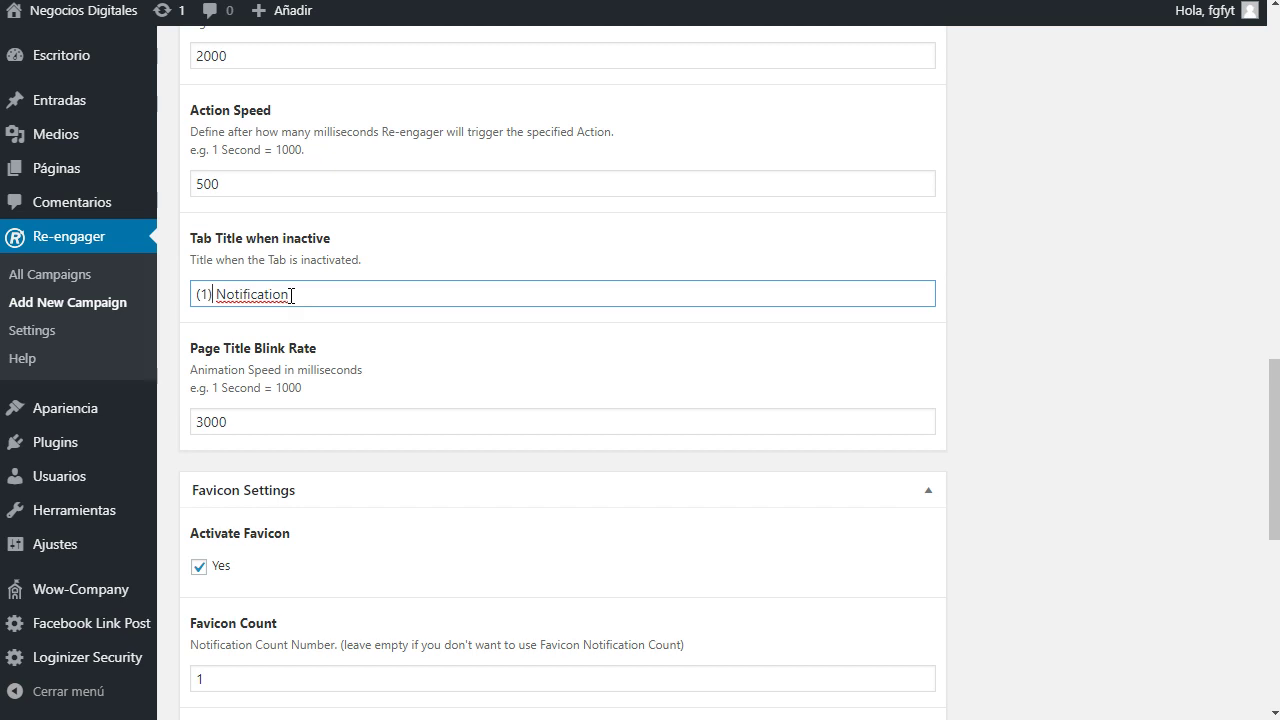
pyautogui.click(377, 358)
pyautogui.scroll(-1, 383, 366)
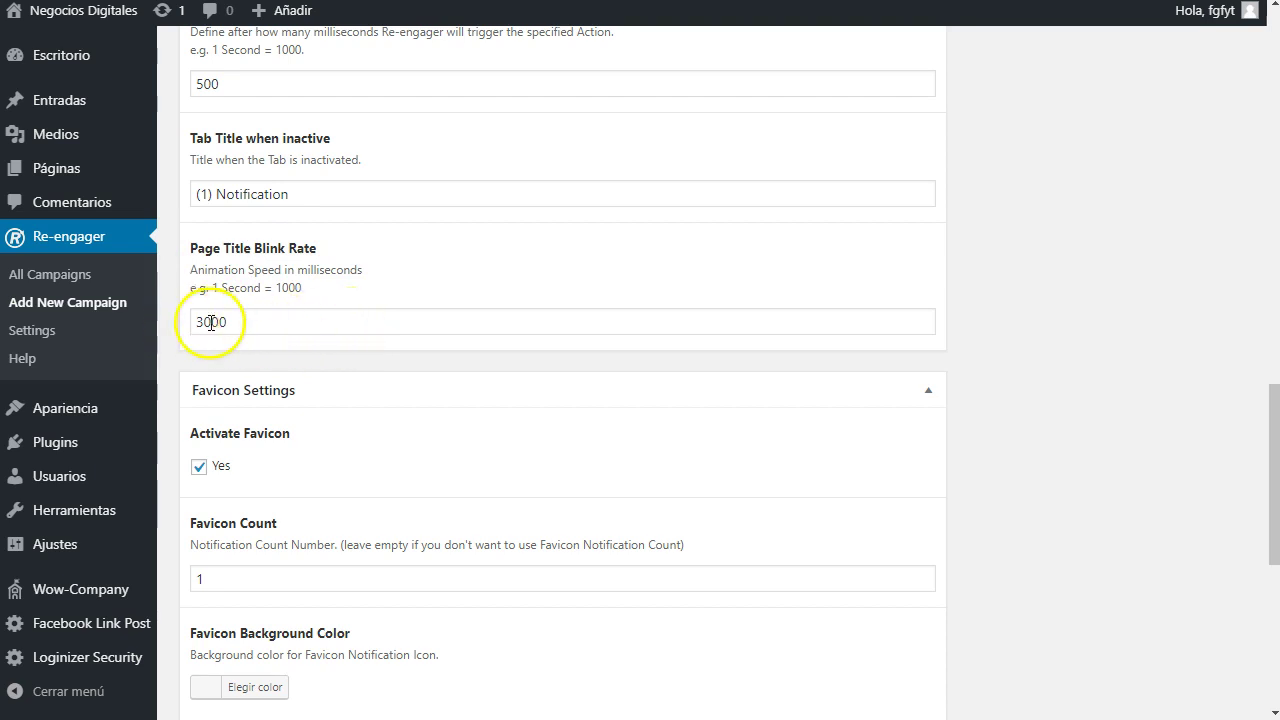
pyautogui.moveTo(204, 321); pyautogui.dragTo(184, 322)
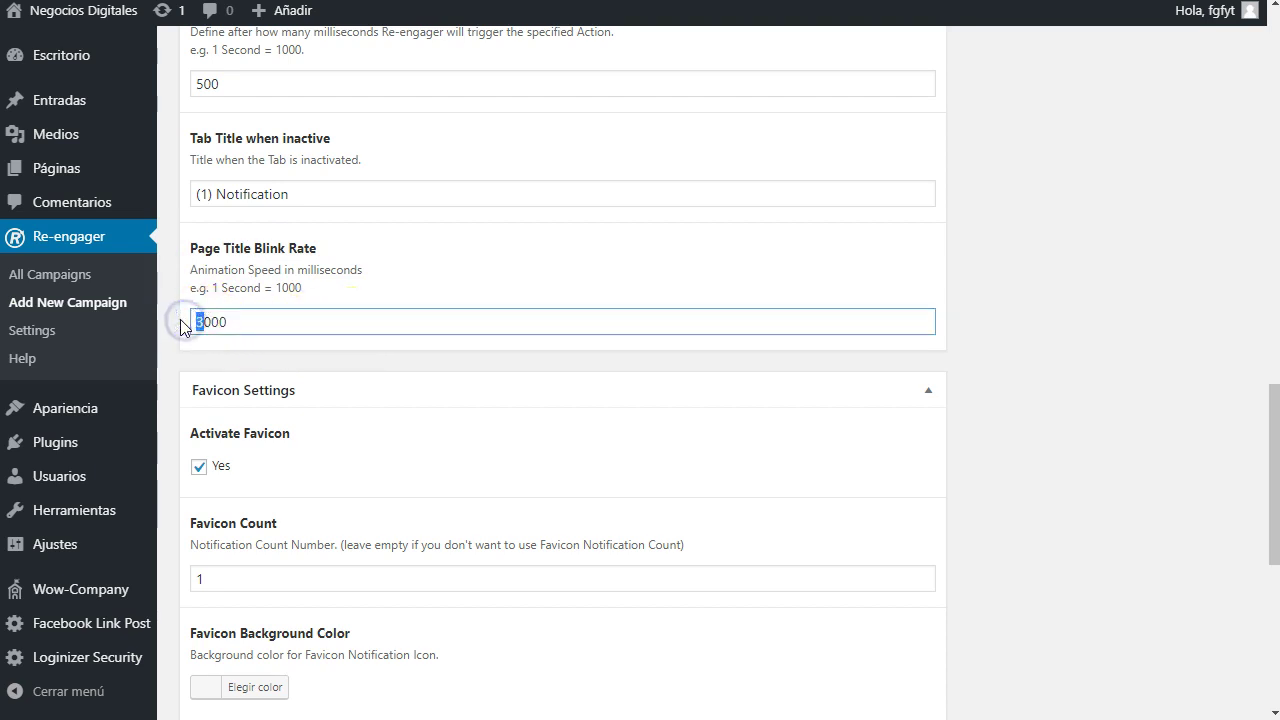
pyautogui.click(411, 297)
# Set the Favicon Background Color in the favicon settings to red #dd3333
pyautogui.scroll(-2, 340, 406)
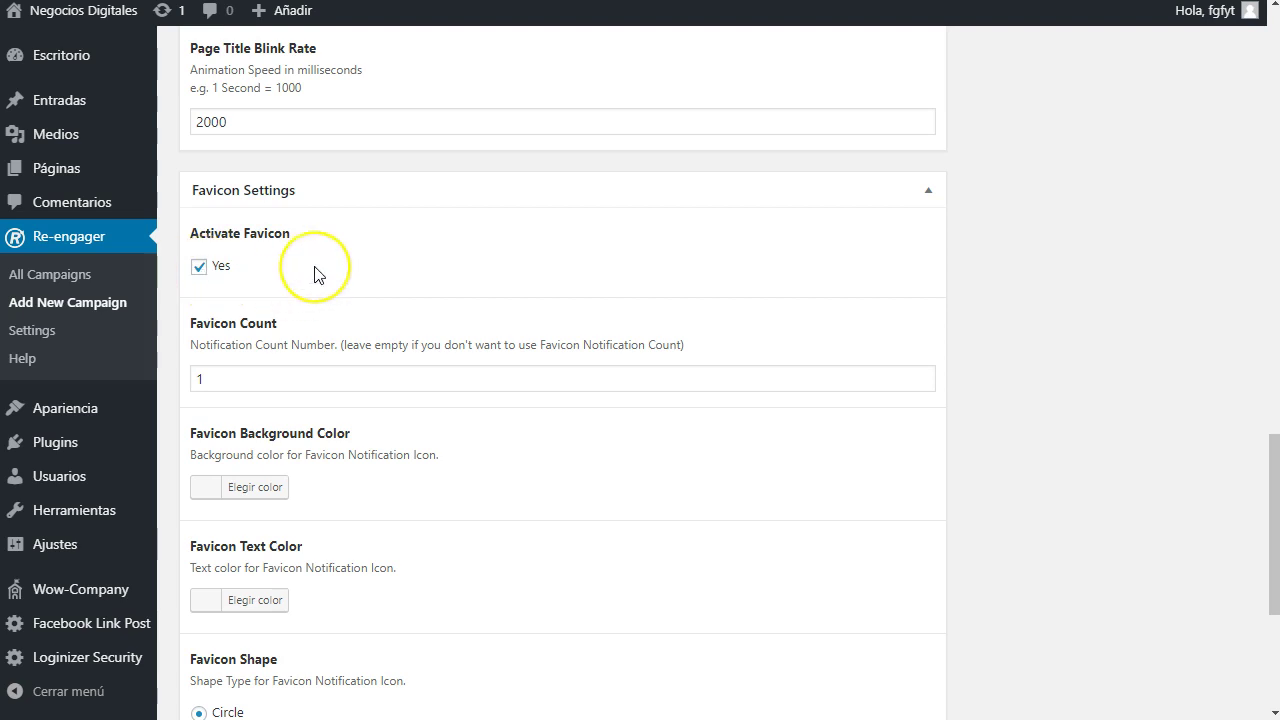
pyautogui.scroll(-2, 314, 274)
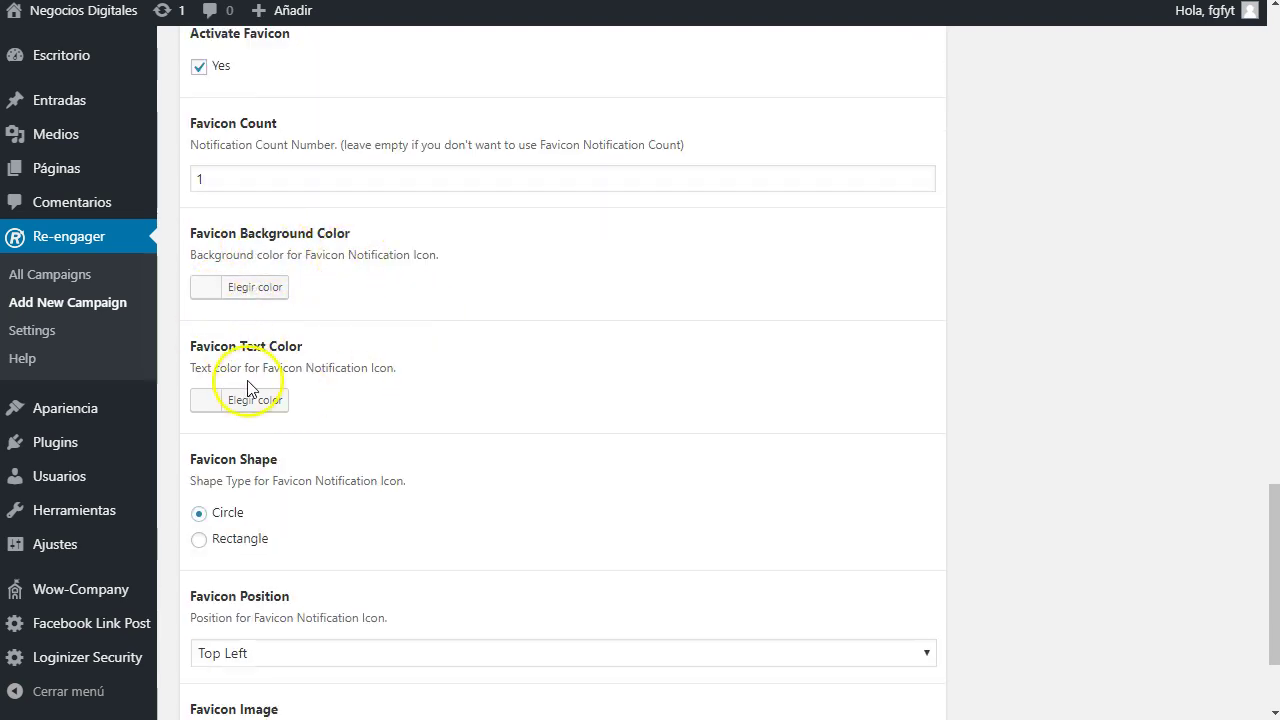
pyautogui.scroll(-1, 255, 395)
pyautogui.click(210, 190)
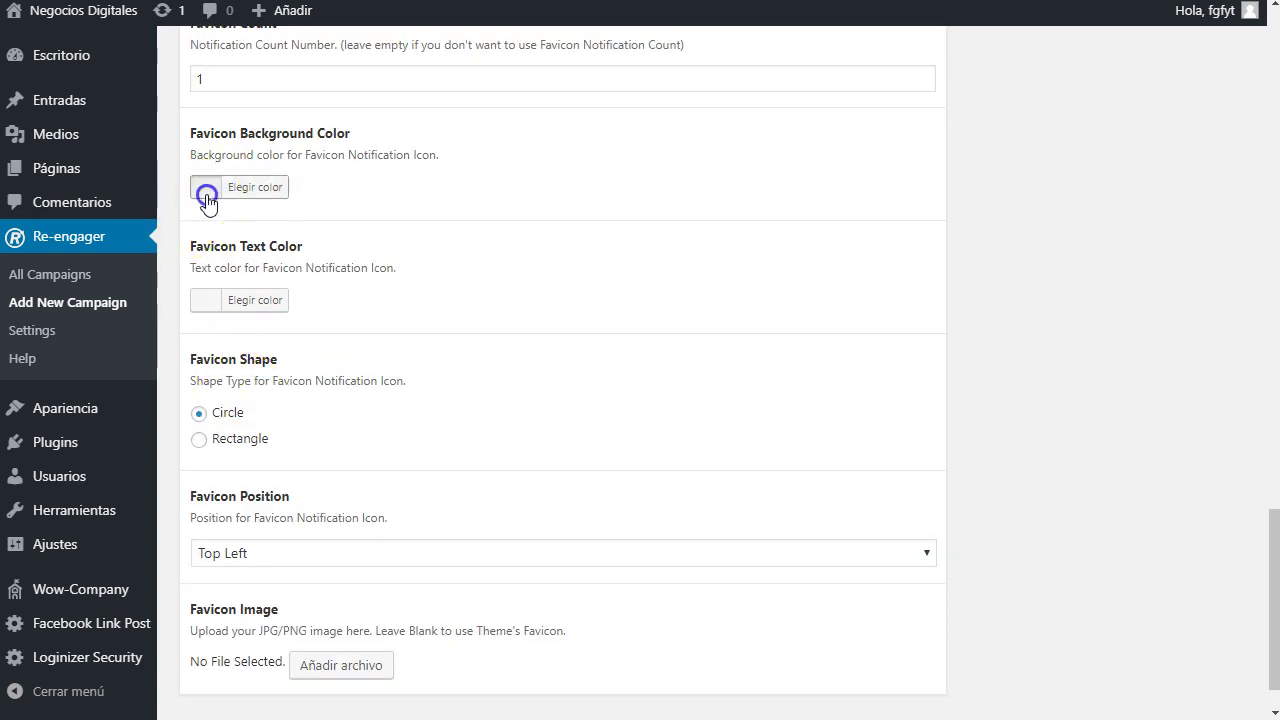
pyautogui.click(257, 417)
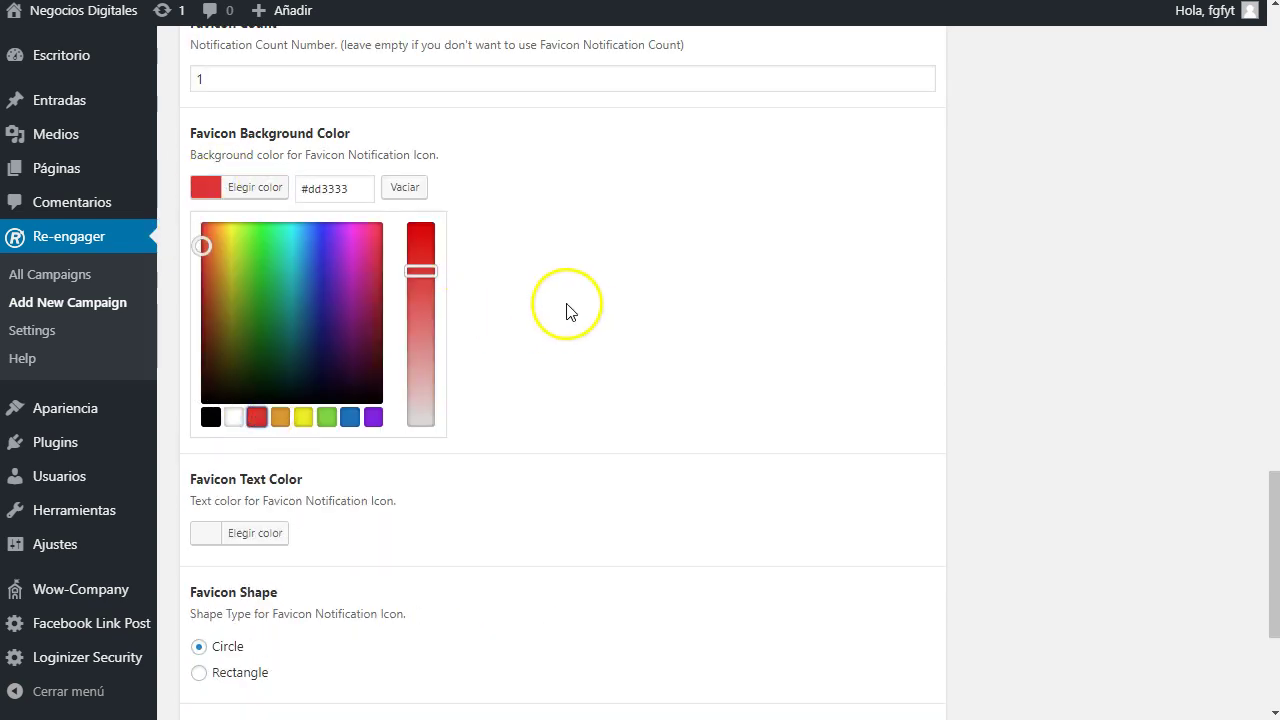
# Publish the "Prueba Lista Privada" campaign and select its shortcode
pyautogui.scroll(-2, 230, 510)
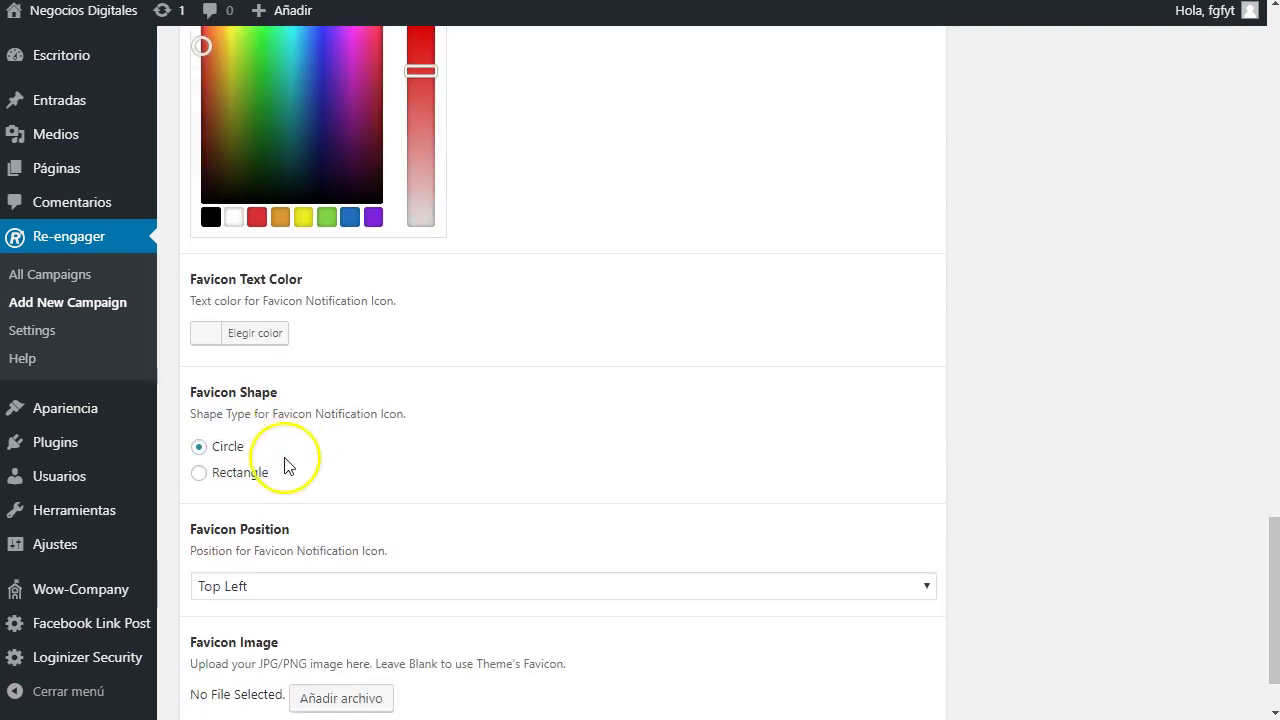
pyautogui.scroll(-1, 355, 488)
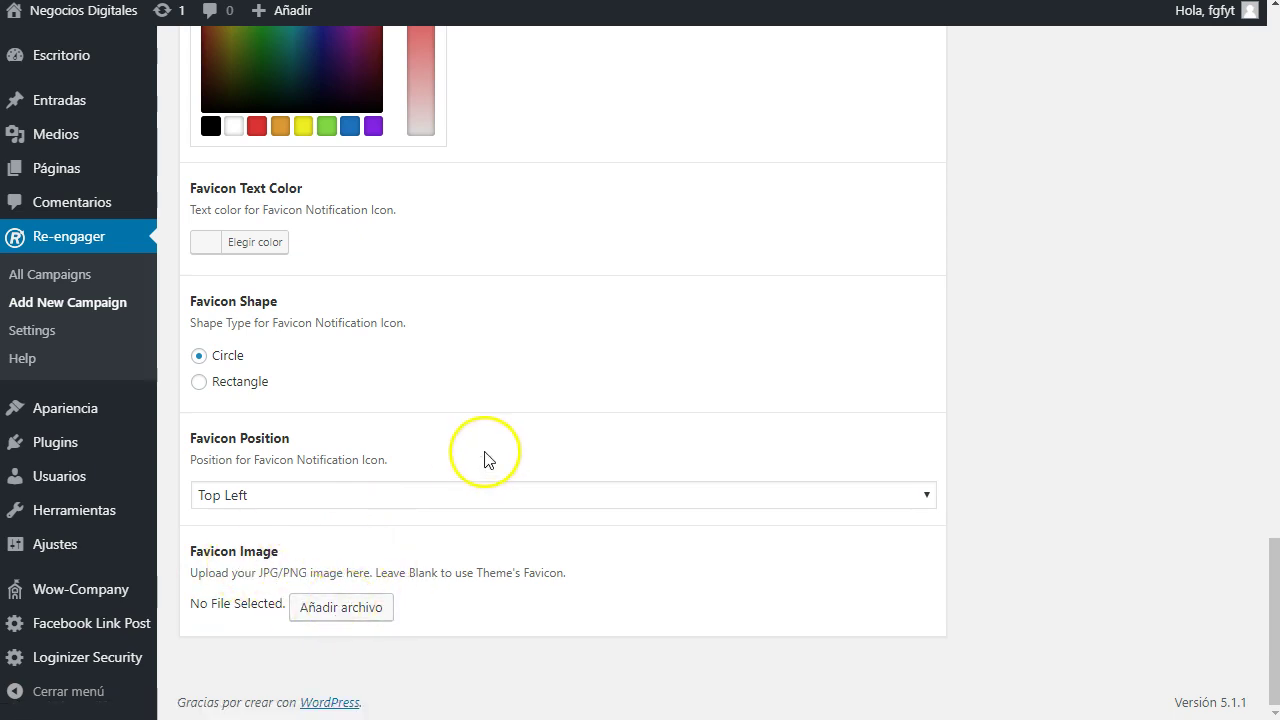
pyautogui.scroll(12, 486, 457)
pyautogui.scroll(8, 486, 457)
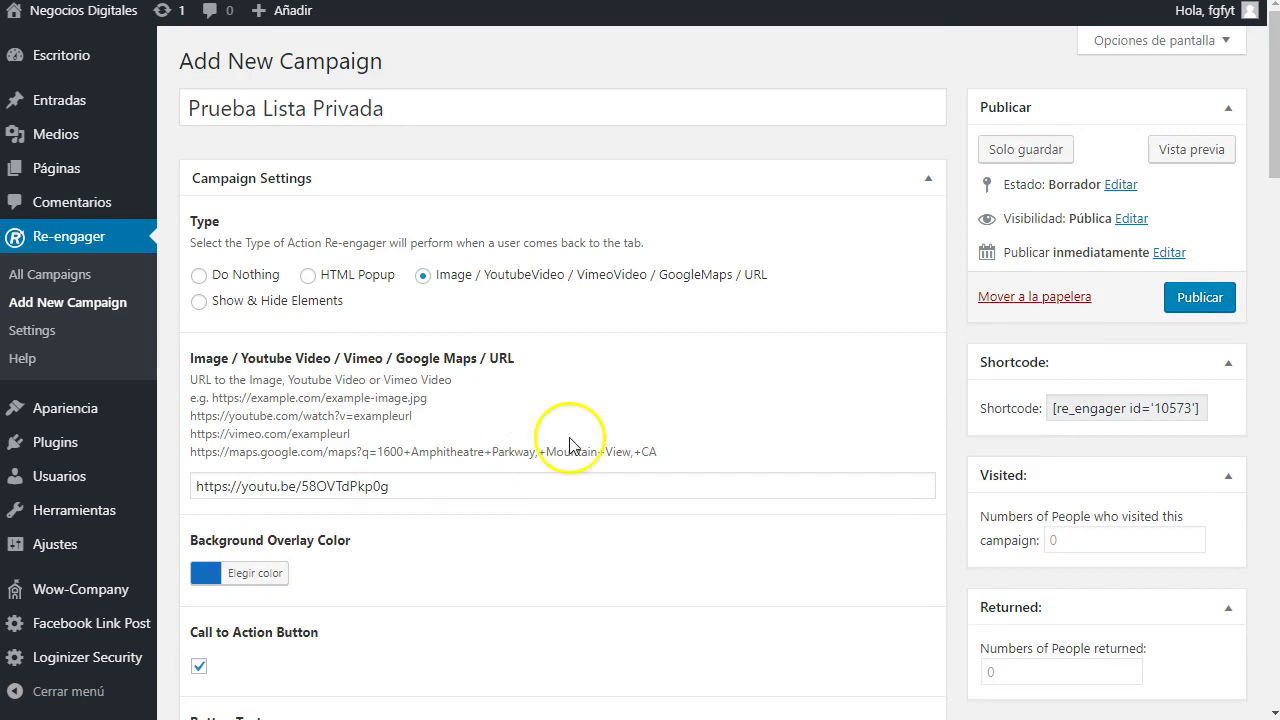
pyautogui.click(1200, 300)
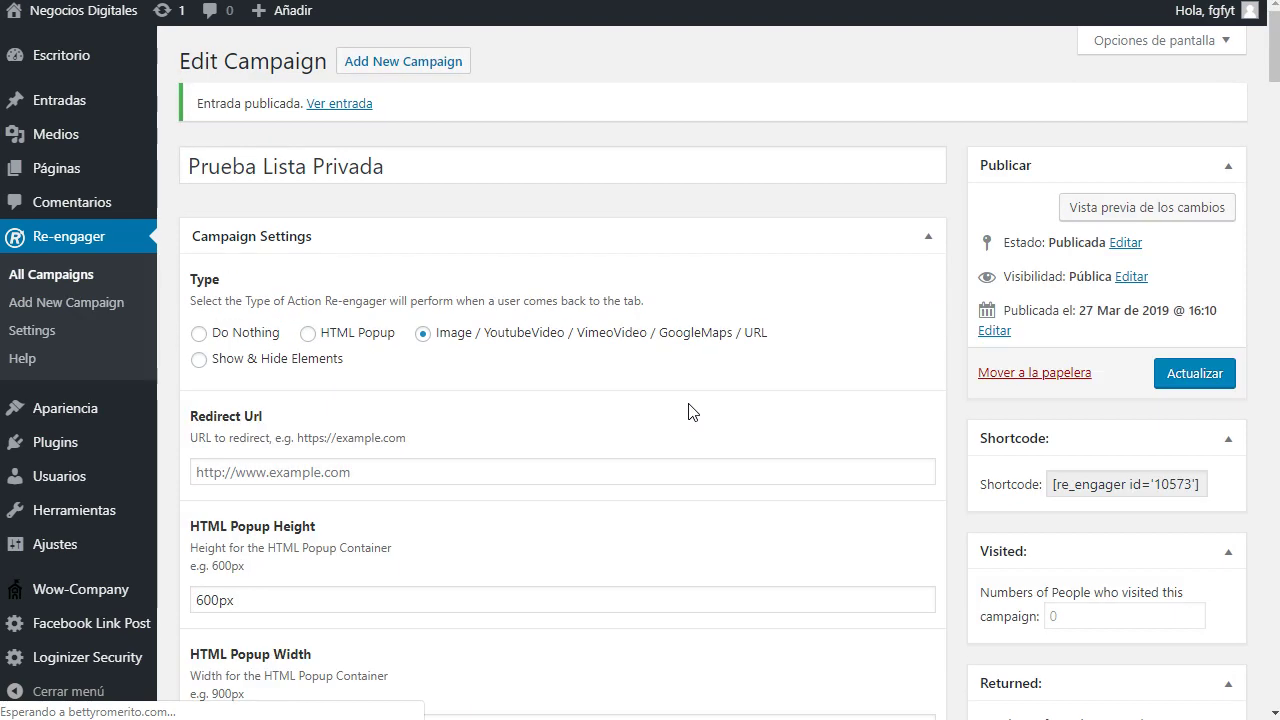
pyautogui.doubleClick(1180, 484)
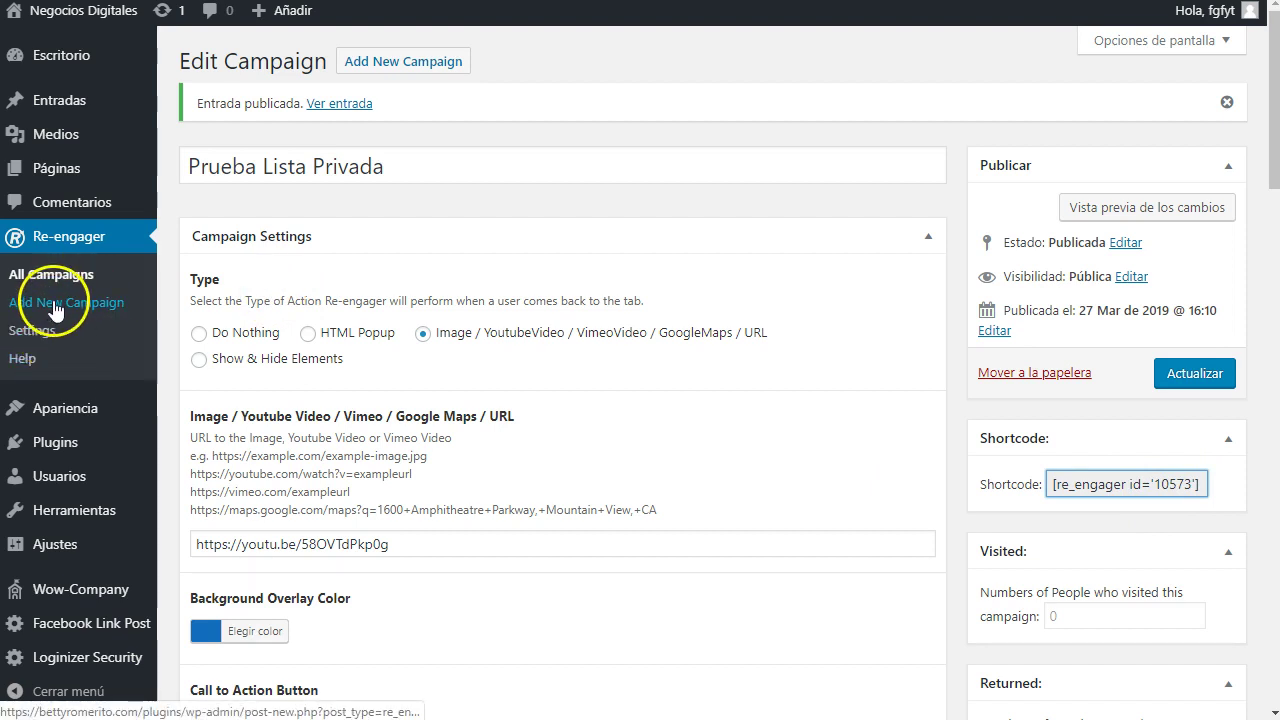
# In the Re-engager settings, make the "Prueba Lista Privada" campaign run on the whole website and save the changes
pyautogui.click(38, 275)
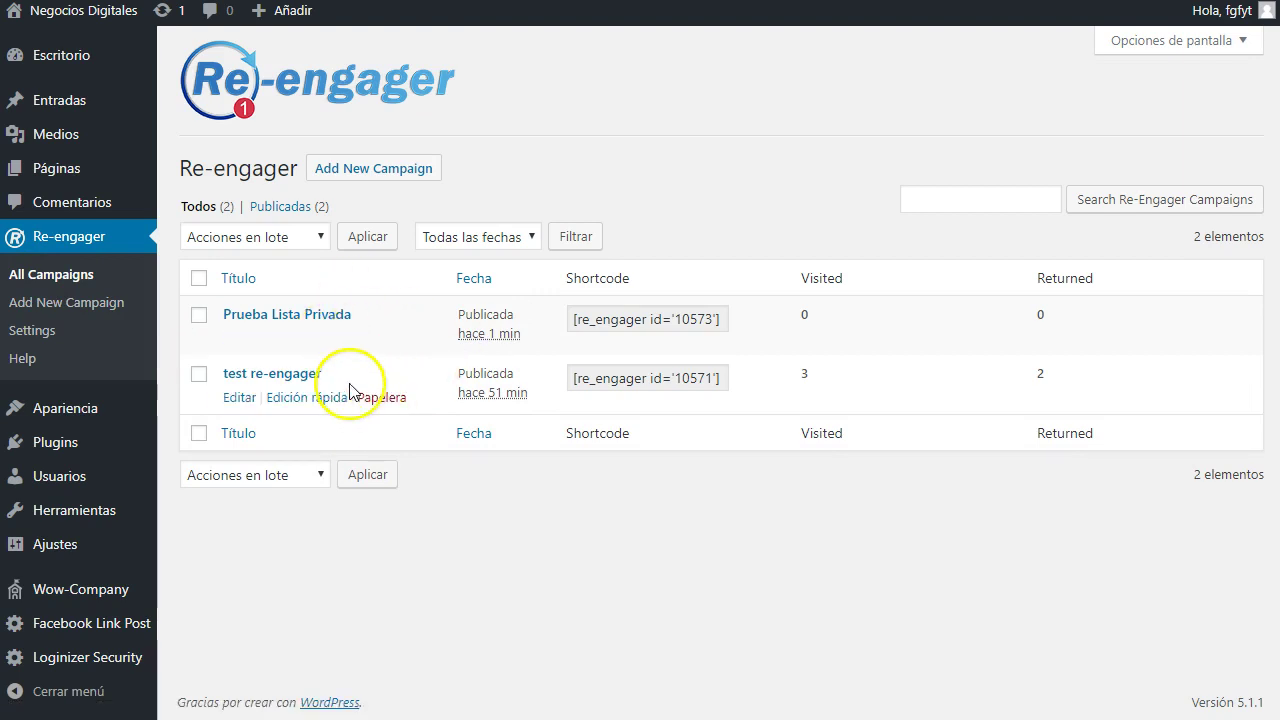
pyautogui.click(33, 331)
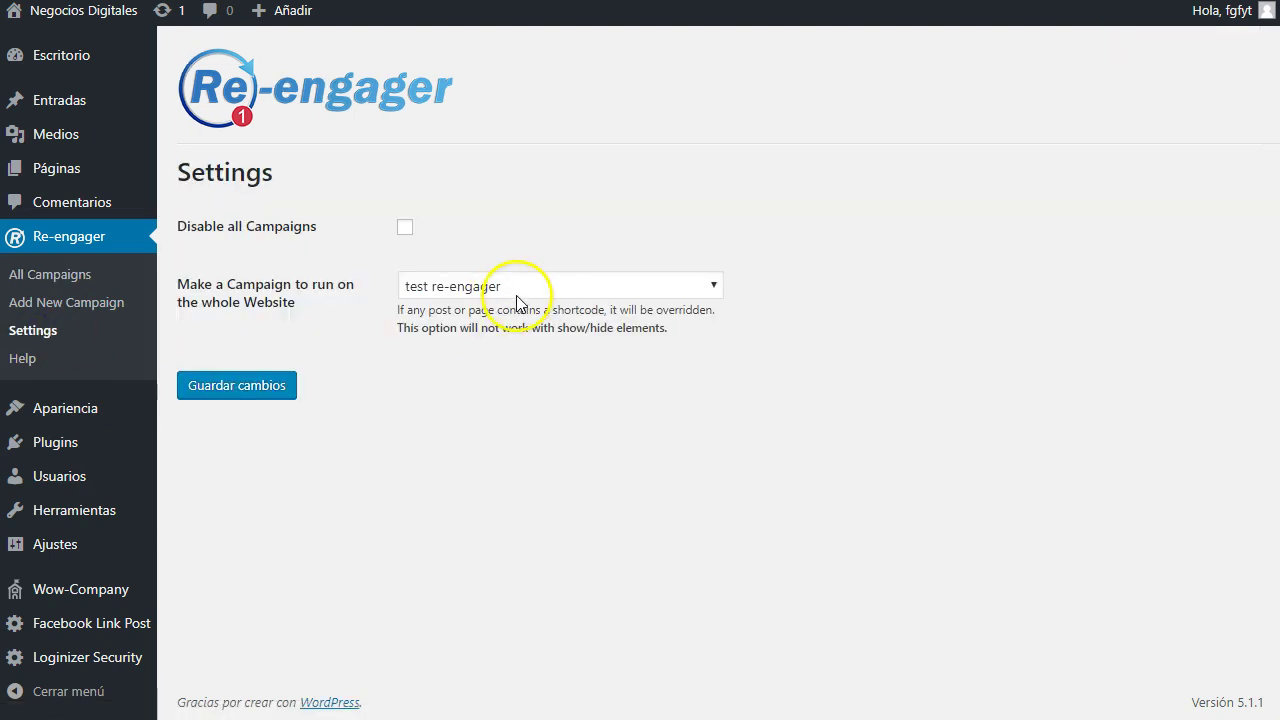
pyautogui.click(519, 289)
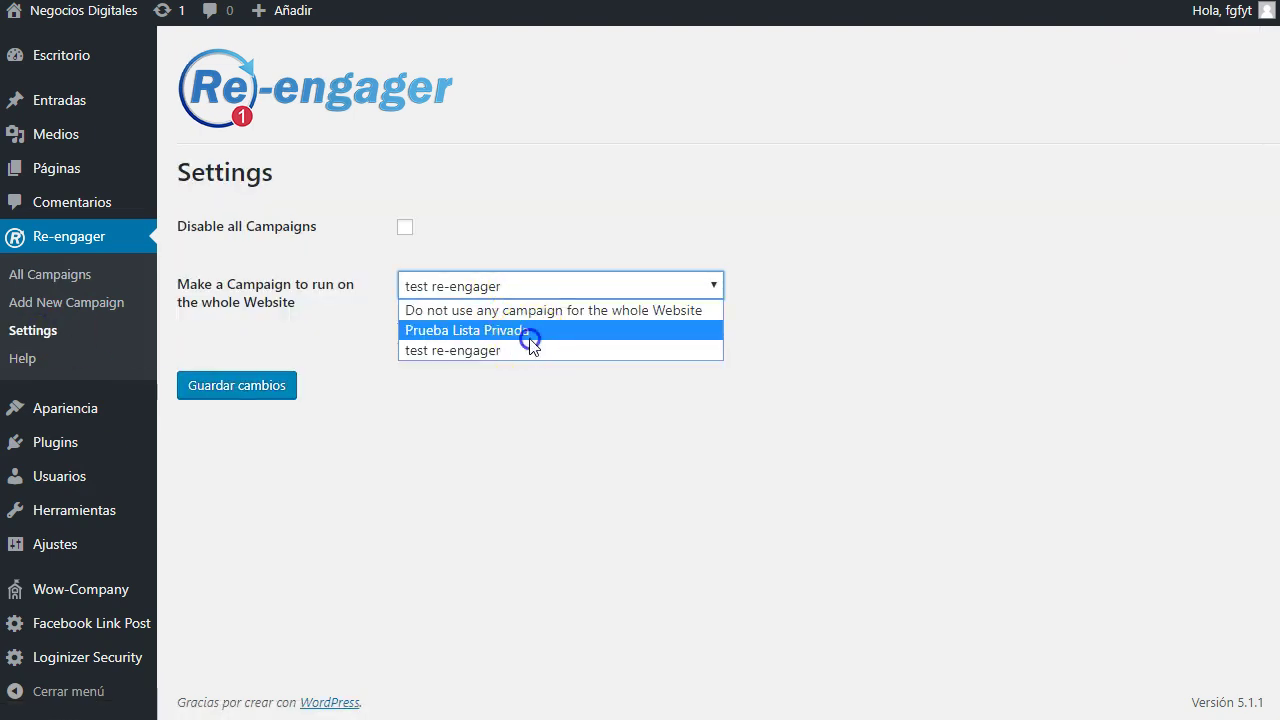
pyautogui.click(522, 330)
pyautogui.click(473, 455)
pyautogui.click(247, 390)
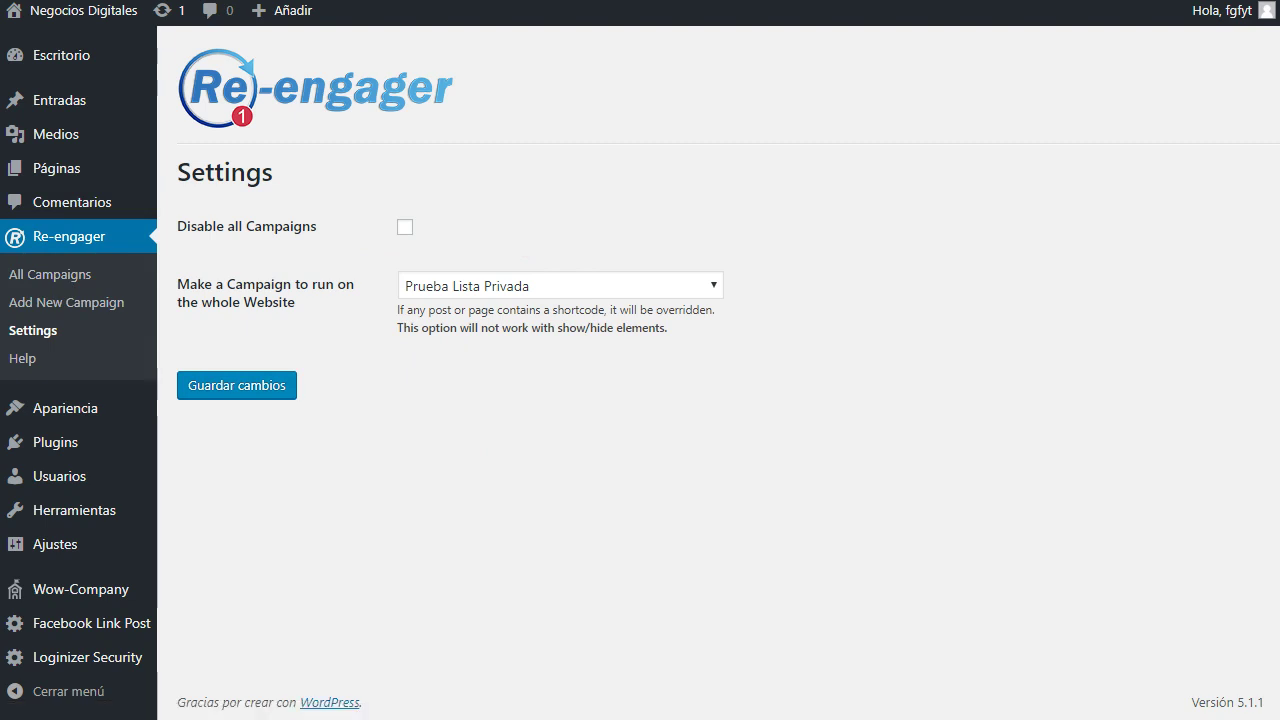
# Open the website's front end in a new browser tab and look through its home page
pyautogui.moveTo(38, 12)
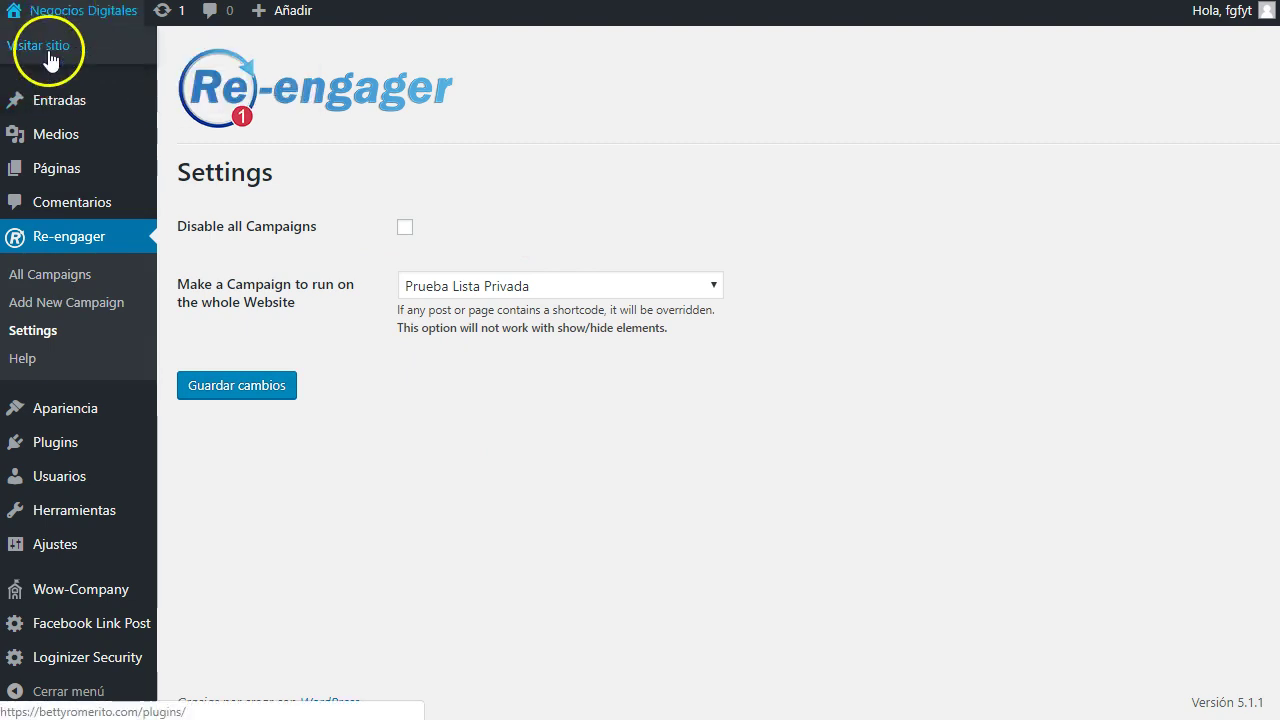
pyautogui.rightClick(47, 48)
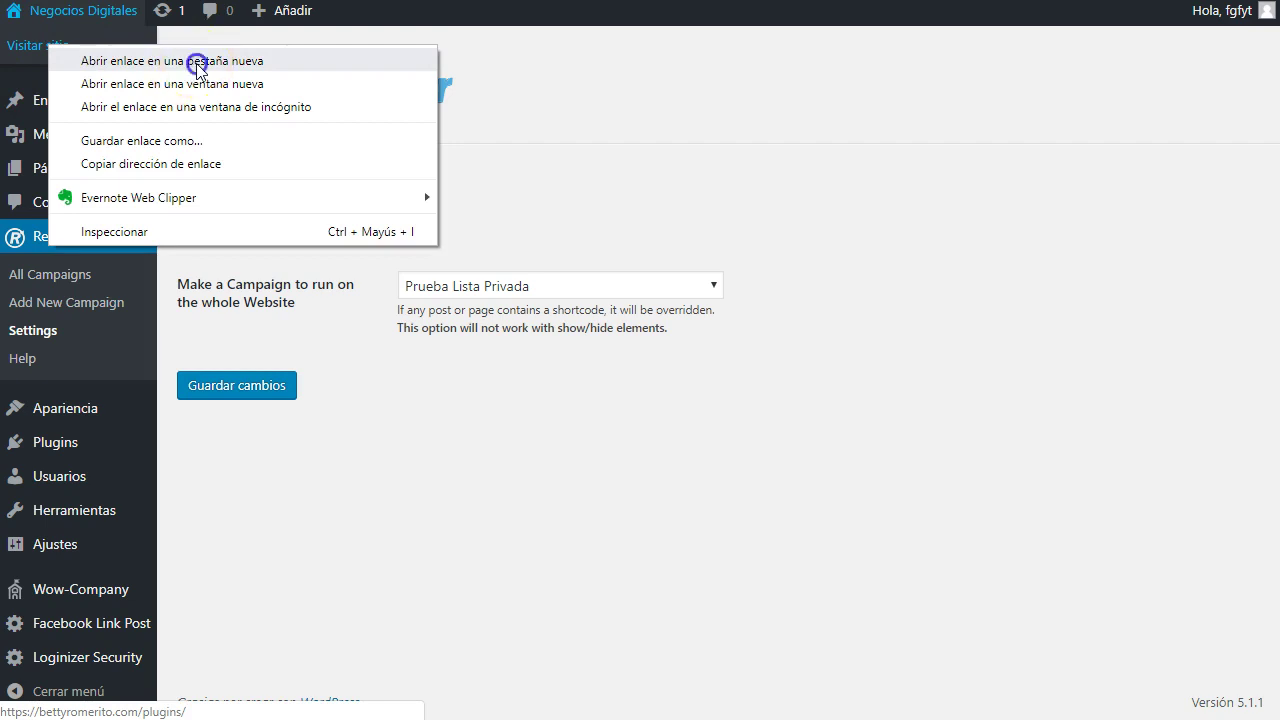
pyautogui.click(194, 57)
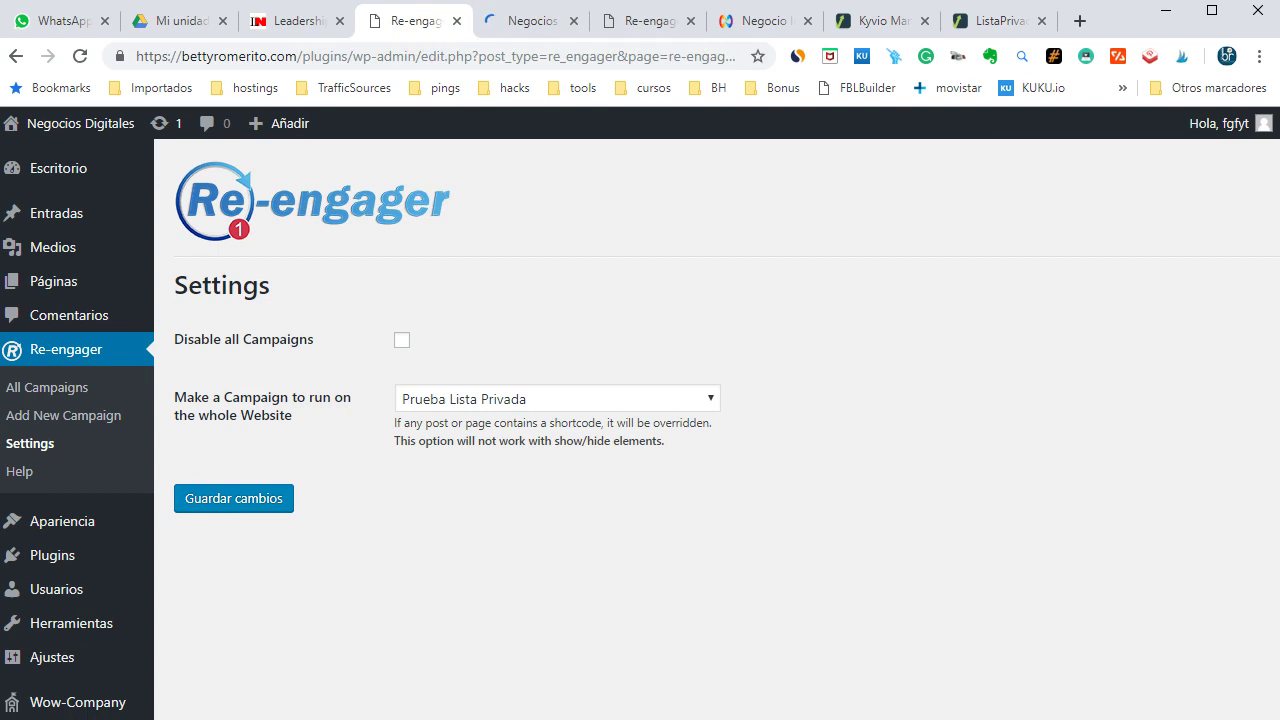
pyautogui.click(522, 28)
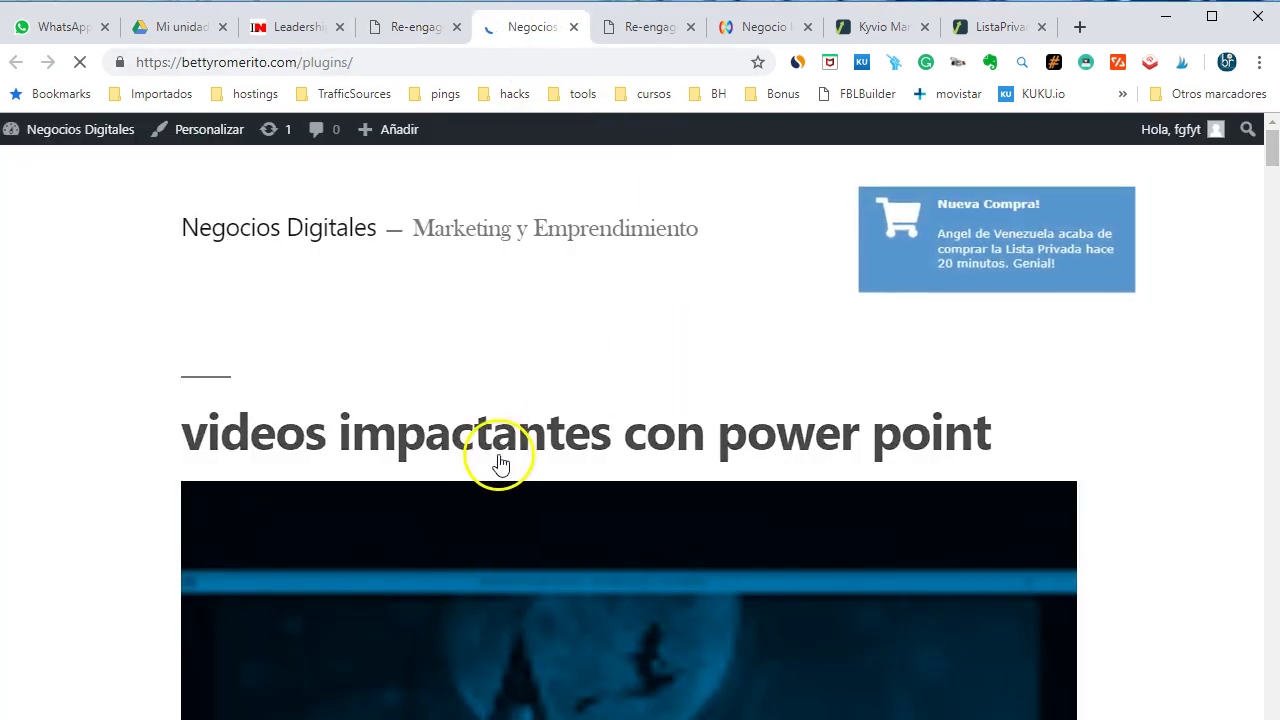
pyautogui.scroll(-5, 433, 450)
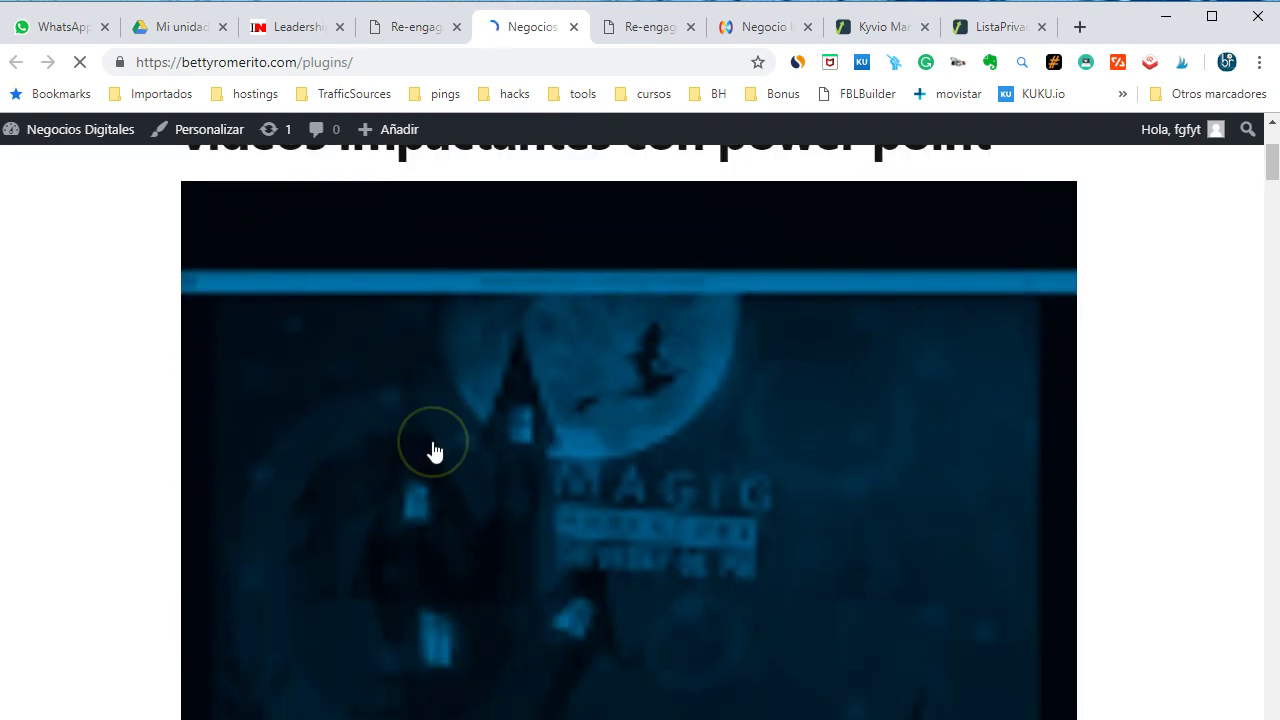
pyautogui.scroll(-1, 452, 388)
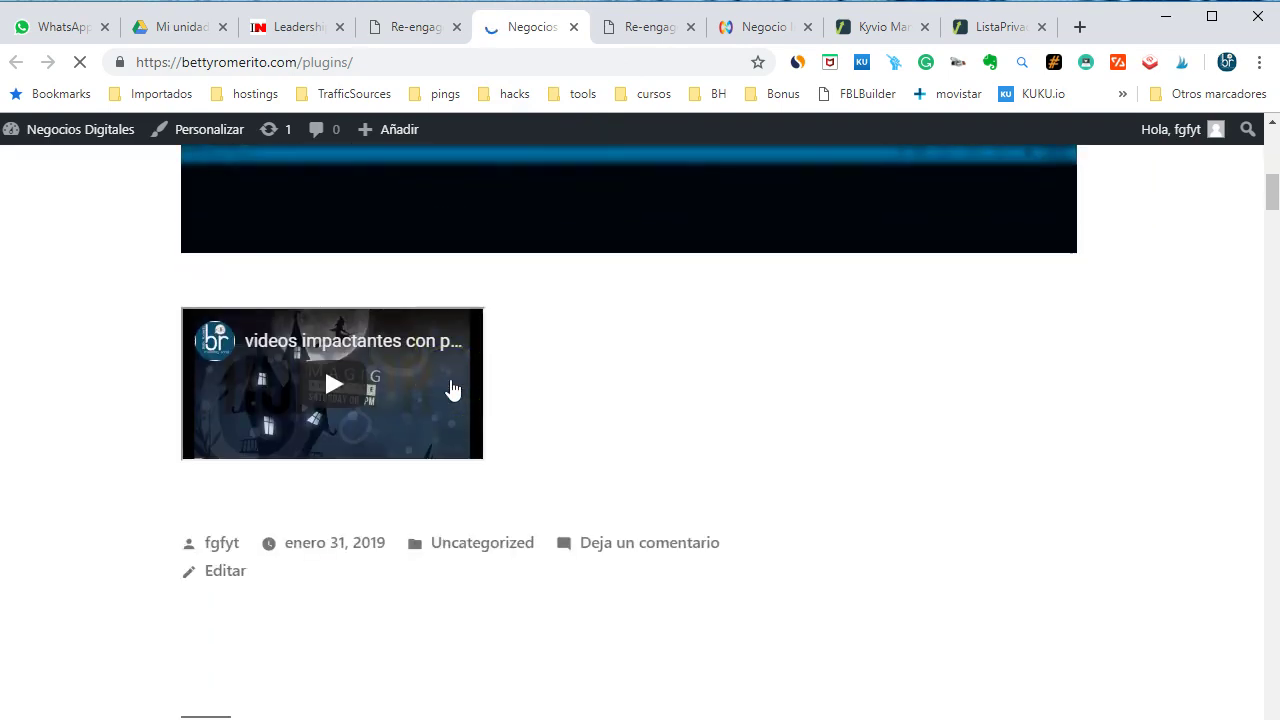
pyautogui.scroll(8, 452, 388)
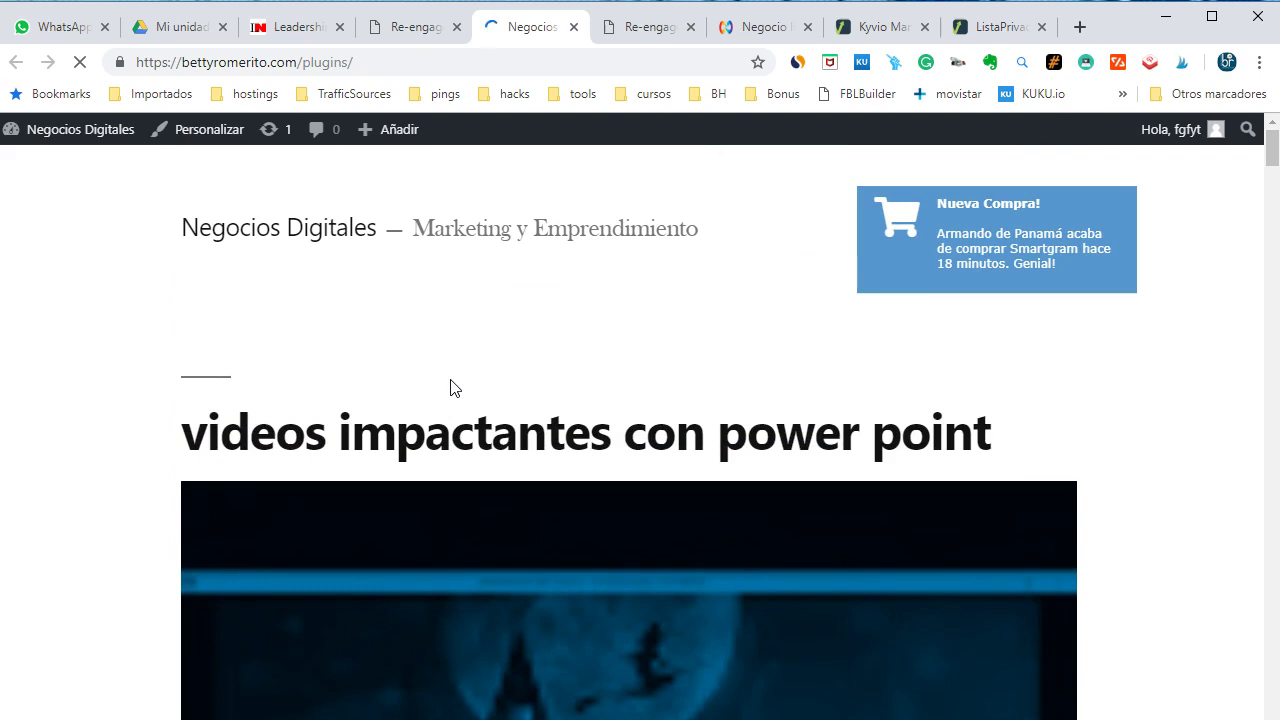
# Test the campaign by switching to the Negocio Infinito tab and returning to the site, shown in full screen
pyautogui.click(772, 27)
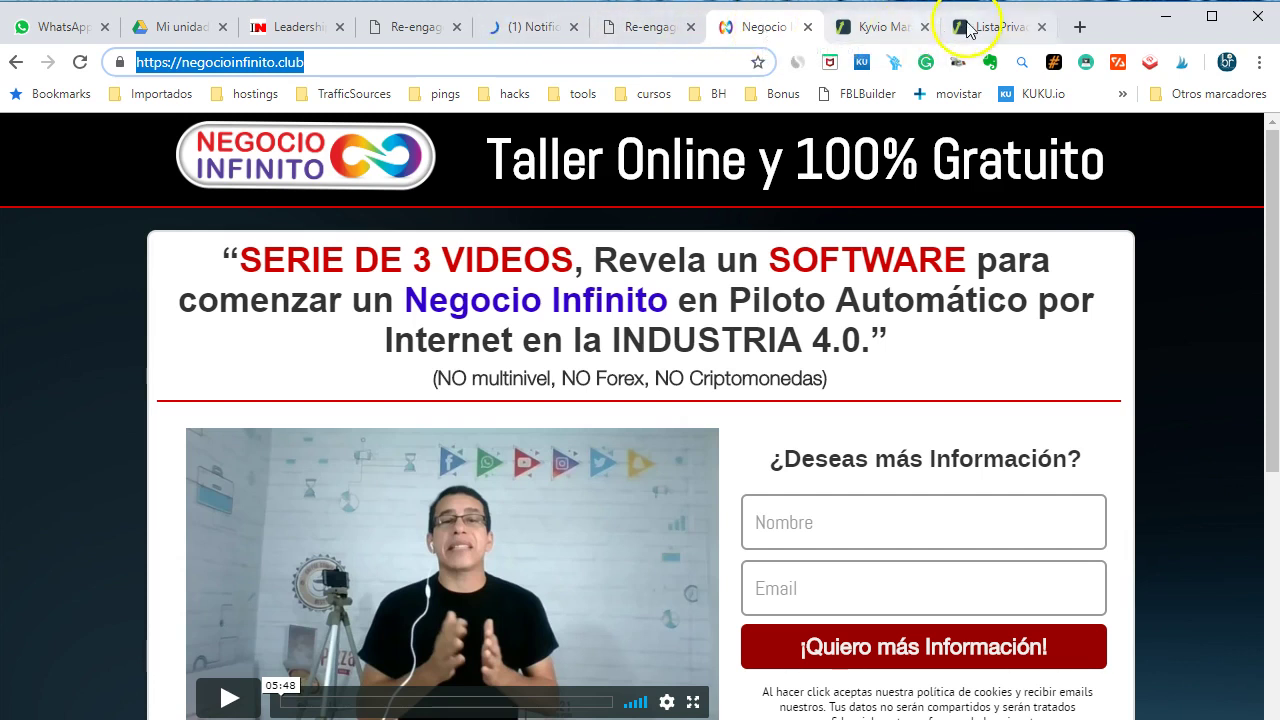
pyautogui.click(538, 28)
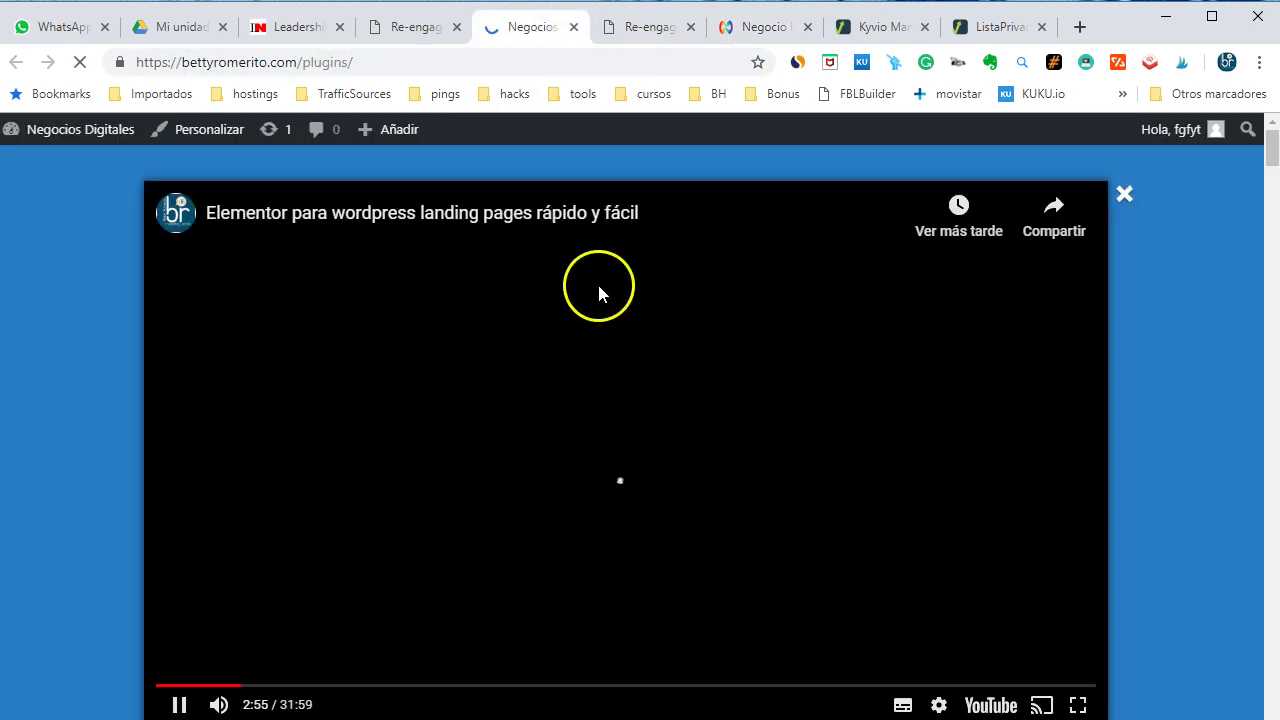
pyautogui.press('F11')
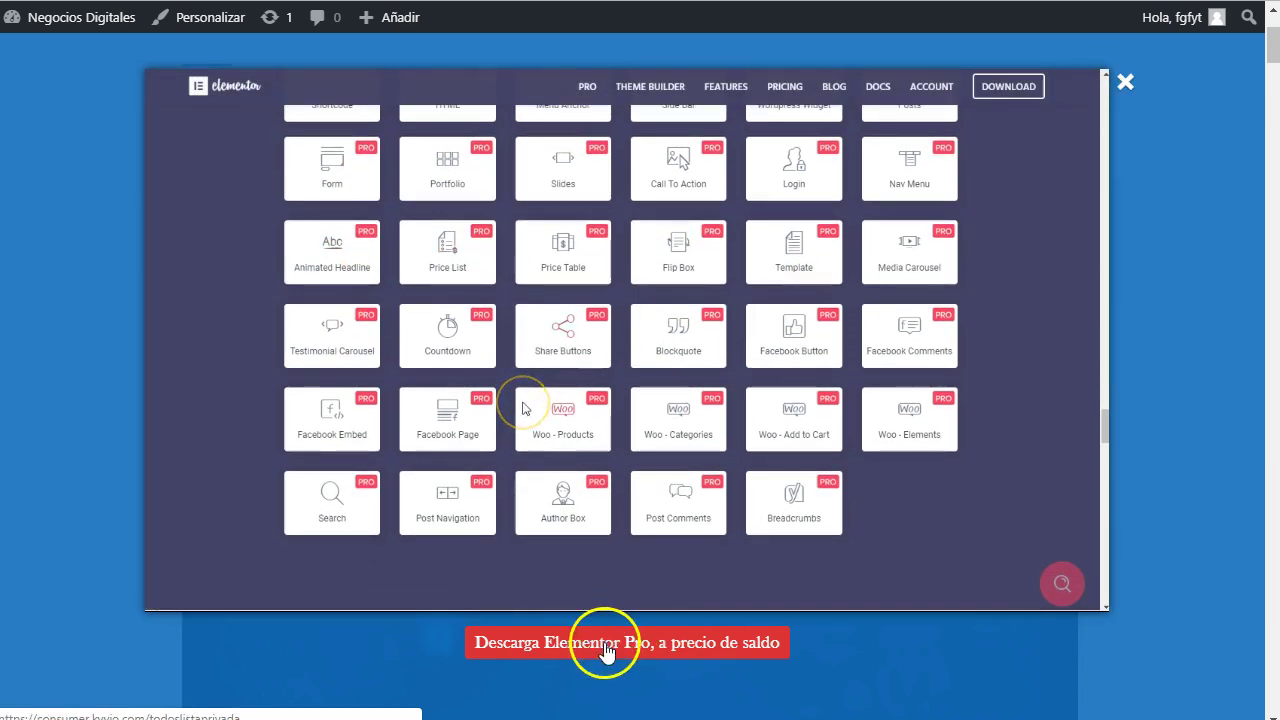
# Follow the "Descarga Elementor Pro, a precio de saldo" button in the campaign popup and look through the offers page
pyautogui.click(607, 645)
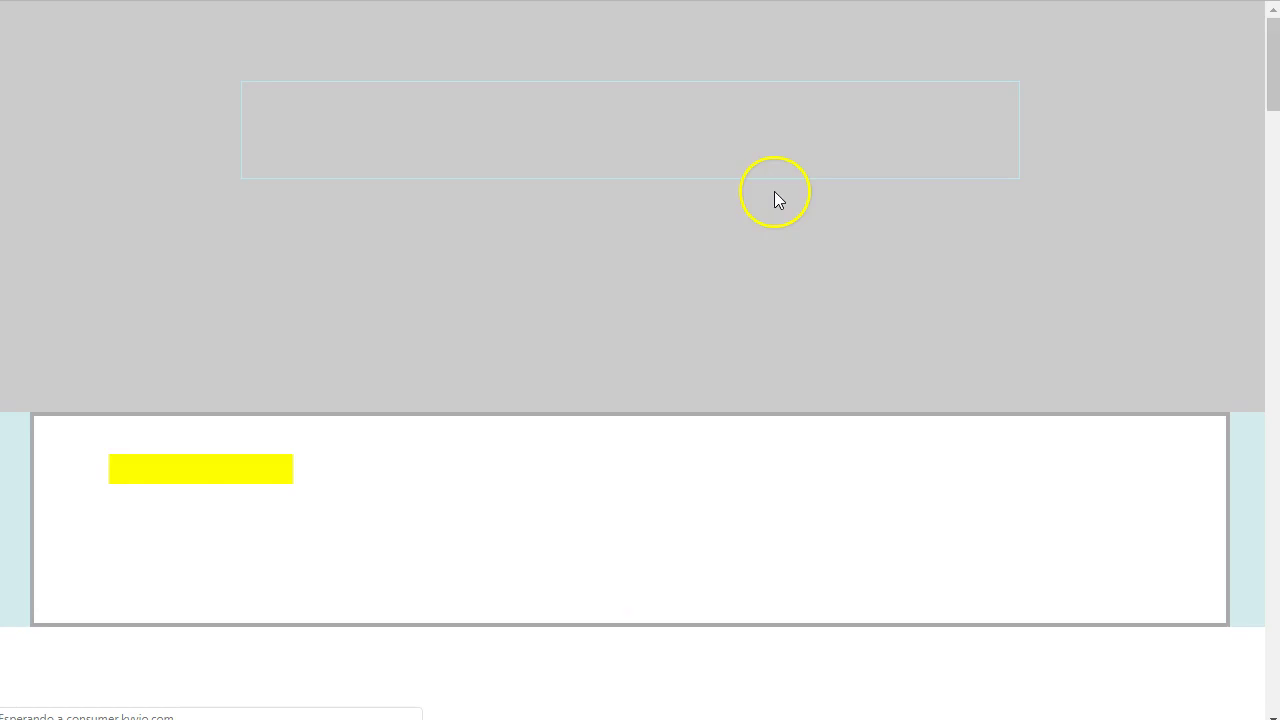
pyautogui.scroll(-15, 431, 292)
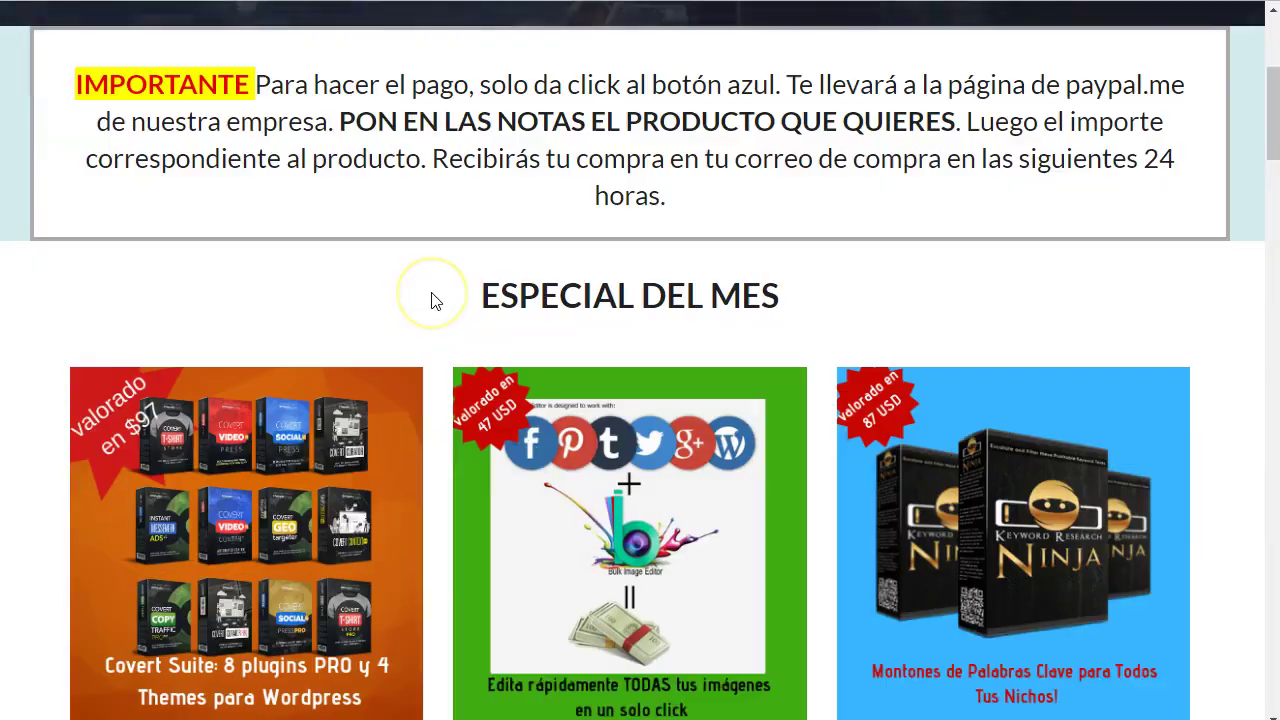
pyautogui.scroll(-6, 431, 292)
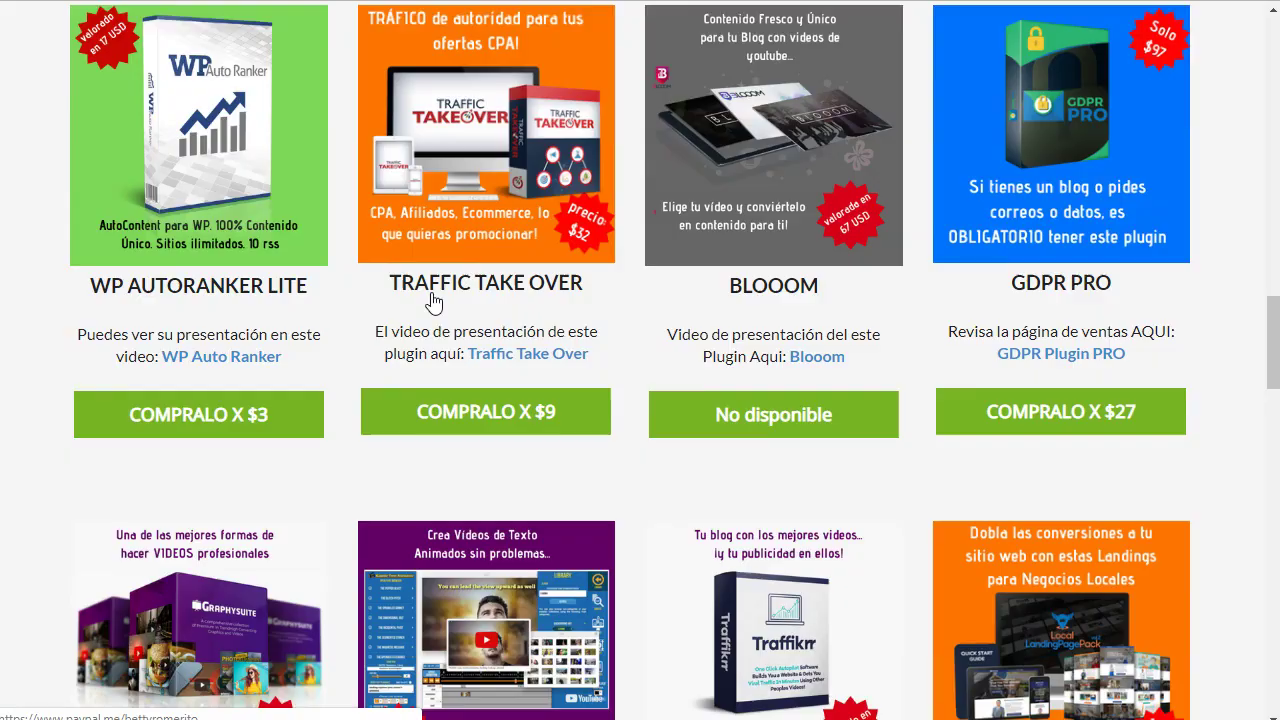
pyautogui.scroll(20, 433, 297)
pyautogui.scroll(3, 425, 250)
# Return to the Negocios Digitales site tab and view the campaign's video popup
pyautogui.click(410, 137)
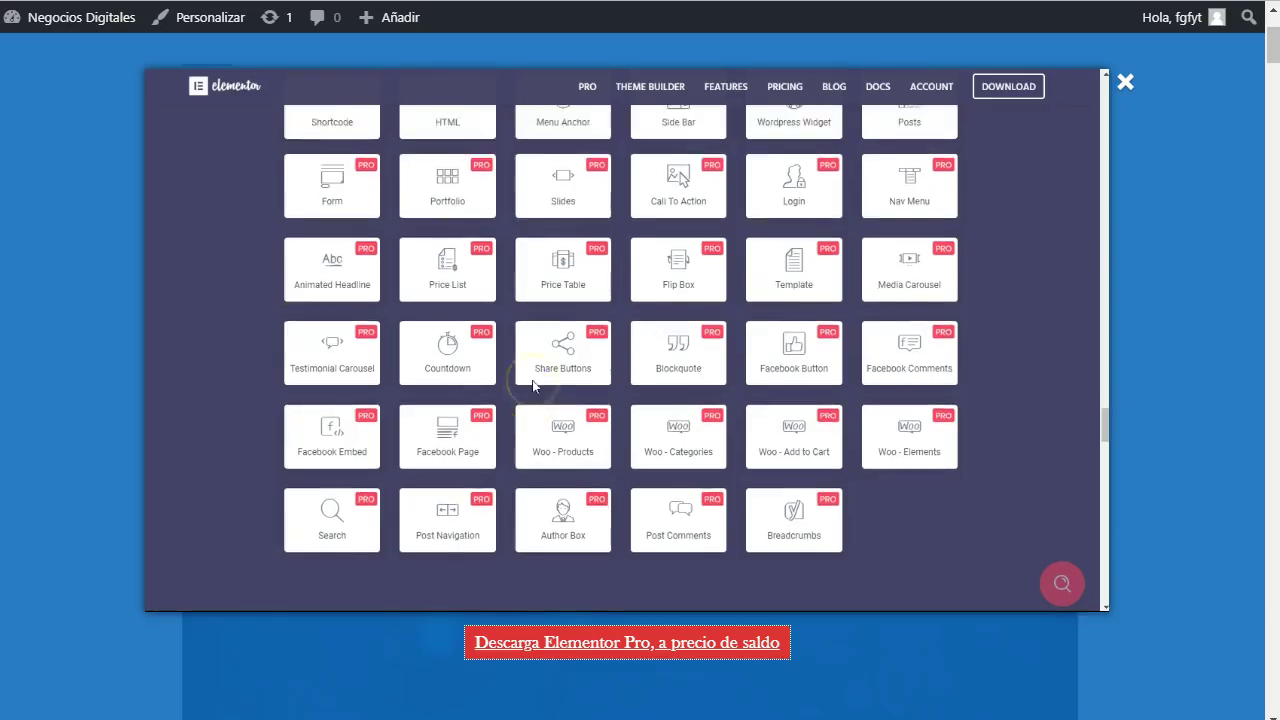
pyautogui.scroll(5, 532, 382)
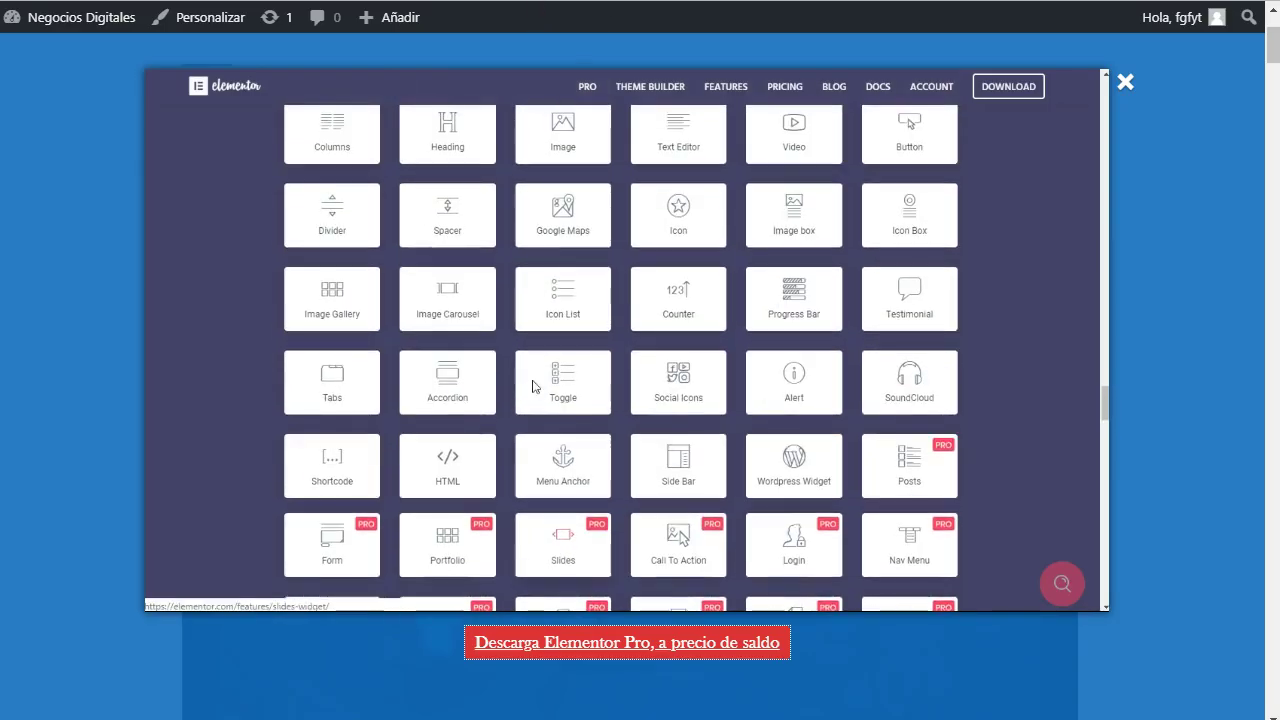
pyautogui.scroll(3, 532, 382)
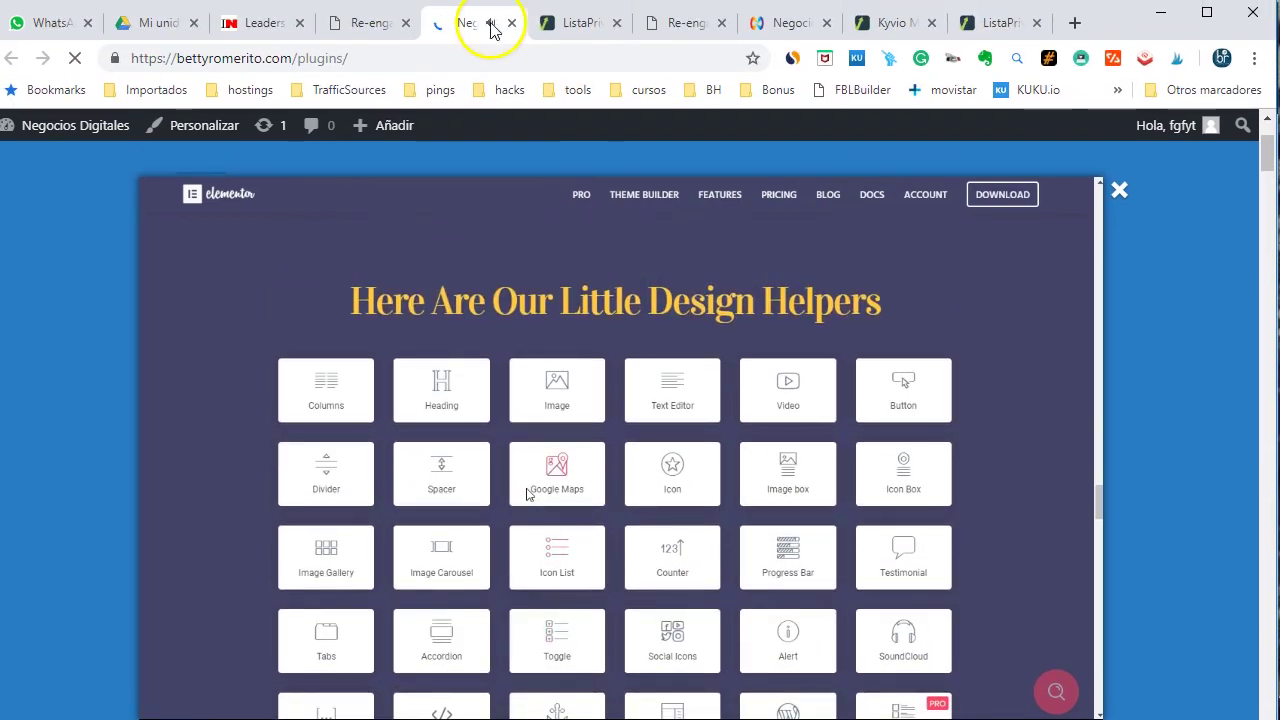
pyautogui.scroll(5, 527, 493)
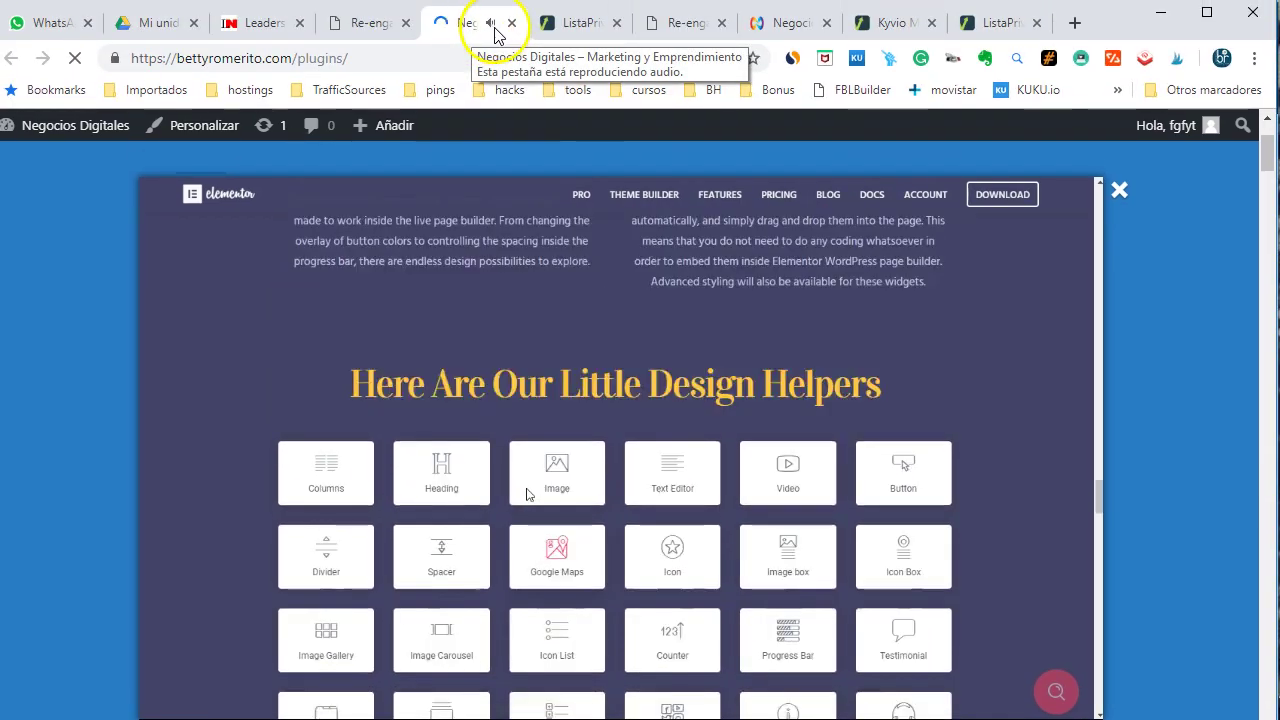
# Close the campaign's video popup and look through the posts on the site's home page
pyautogui.scroll(5, 527, 493)
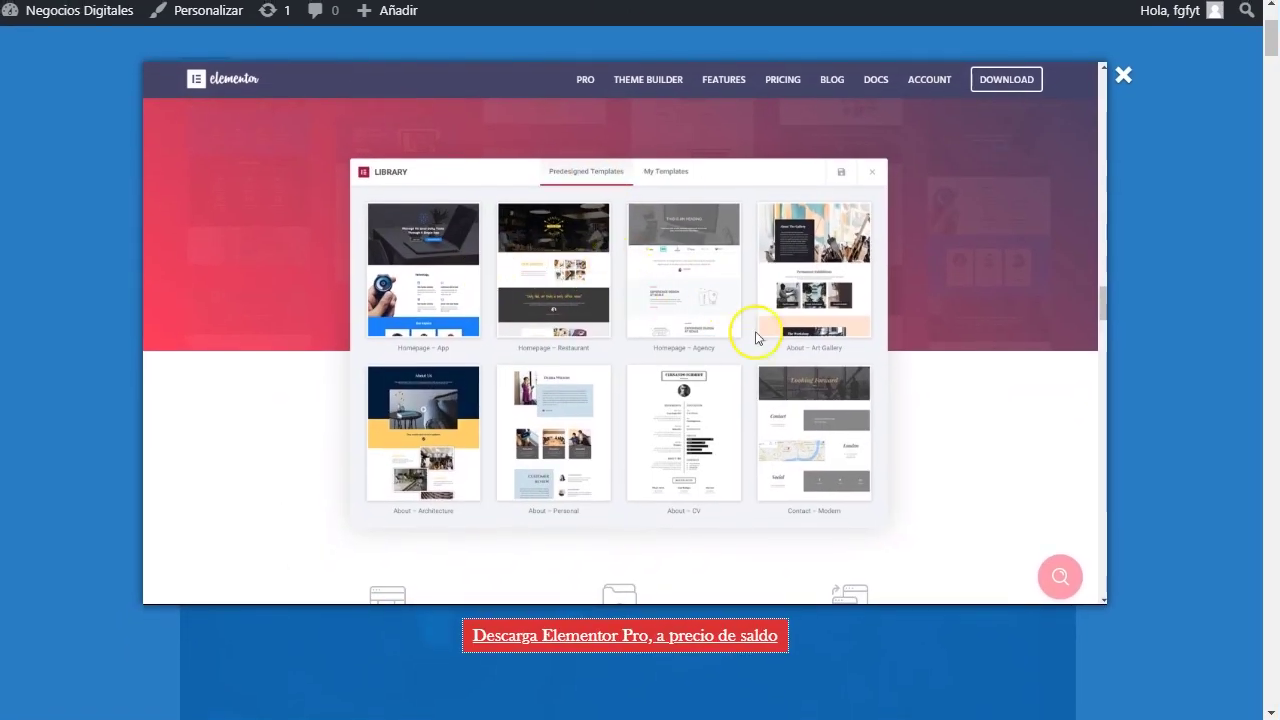
pyautogui.click(1122, 76)
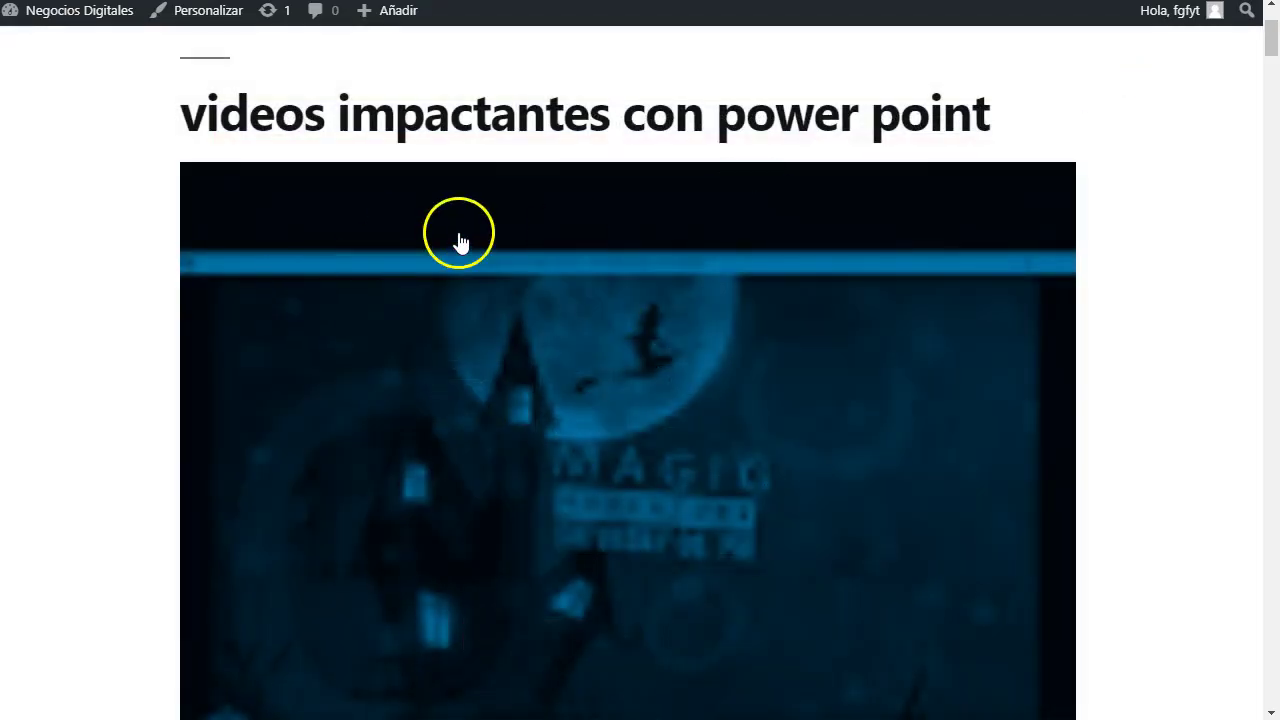
pyautogui.scroll(-6, 329, 463)
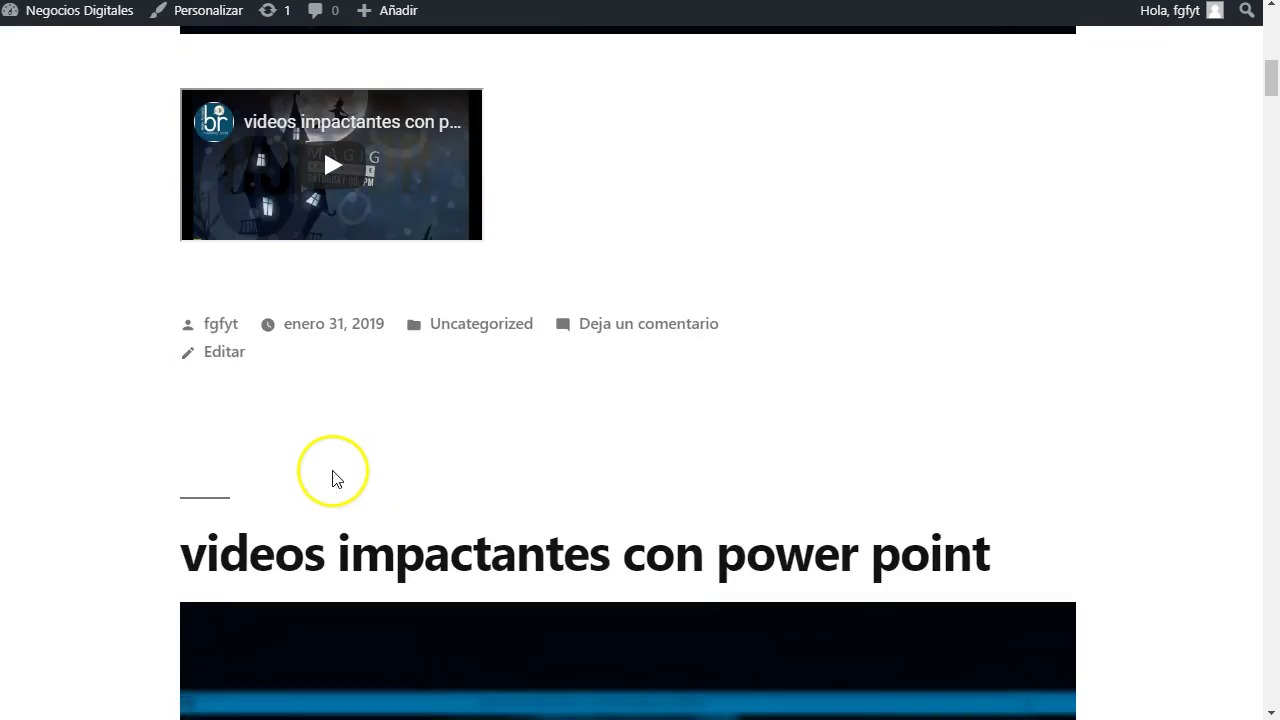
pyautogui.scroll(-13, 333, 478)
pyautogui.scroll(-12, 580, 340)
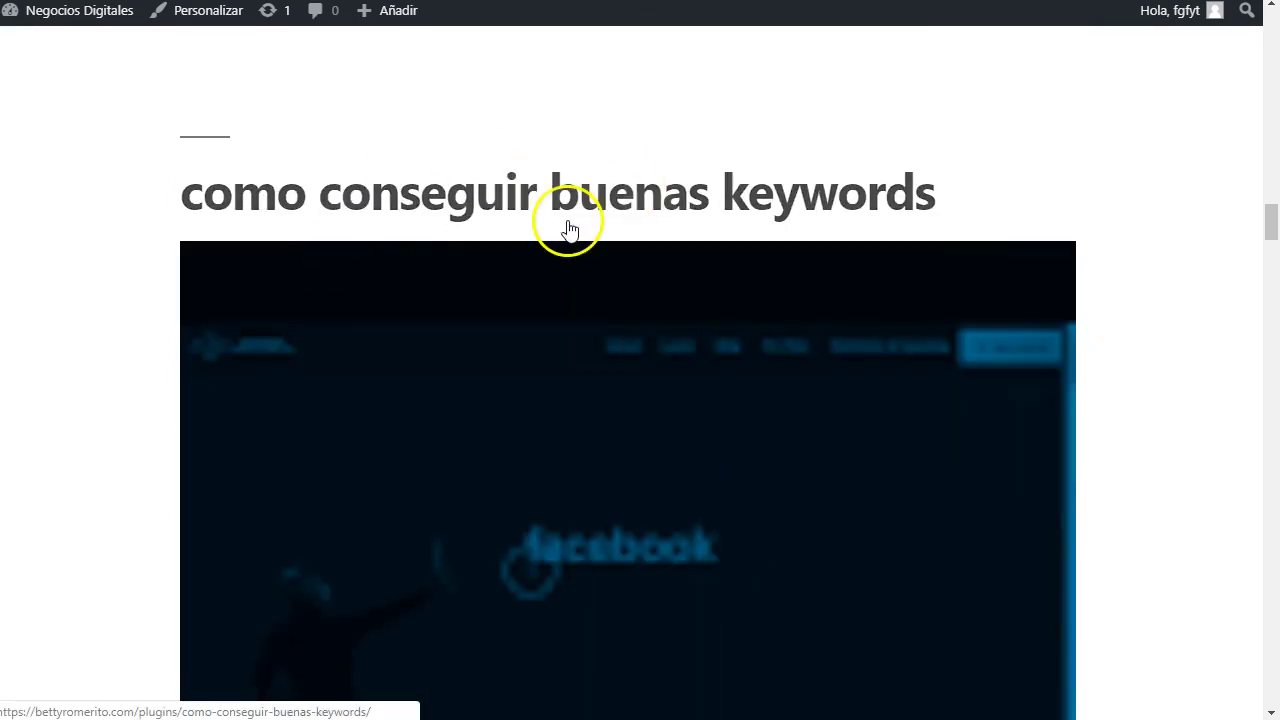
pyautogui.scroll(-11, 568, 230)
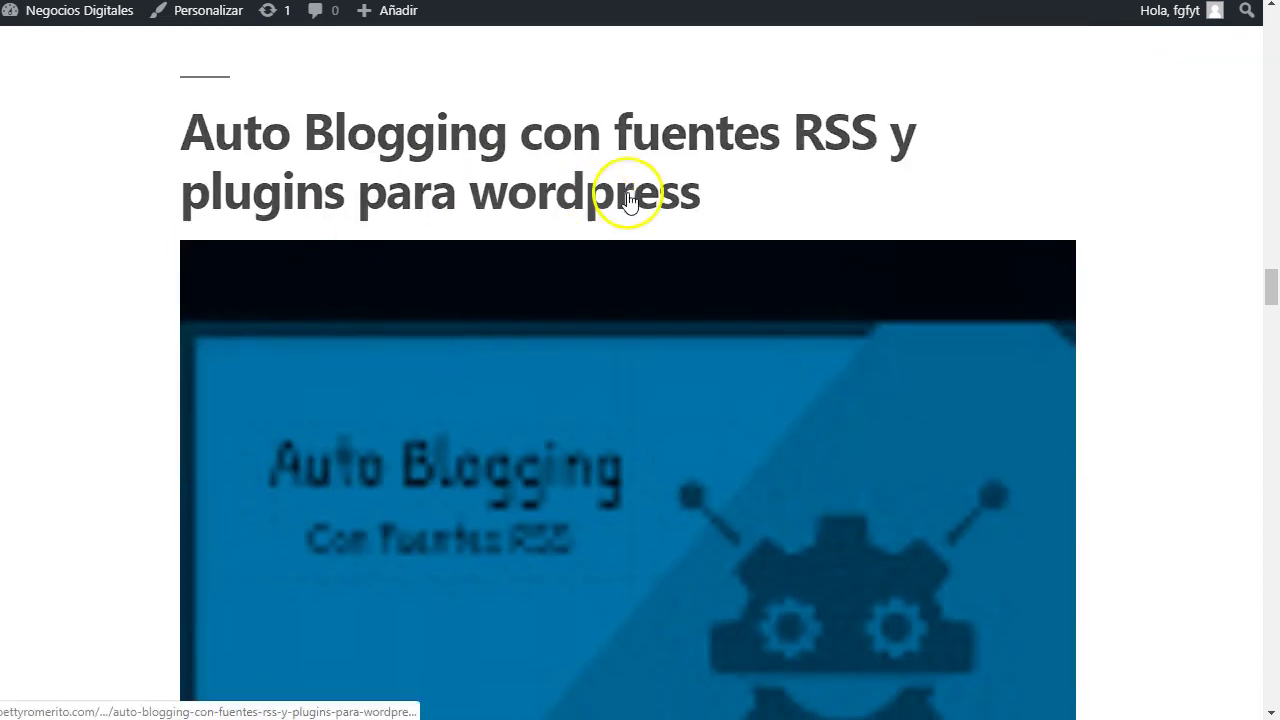
pyautogui.scroll(-12, 571, 240)
pyautogui.scroll(-14, 571, 243)
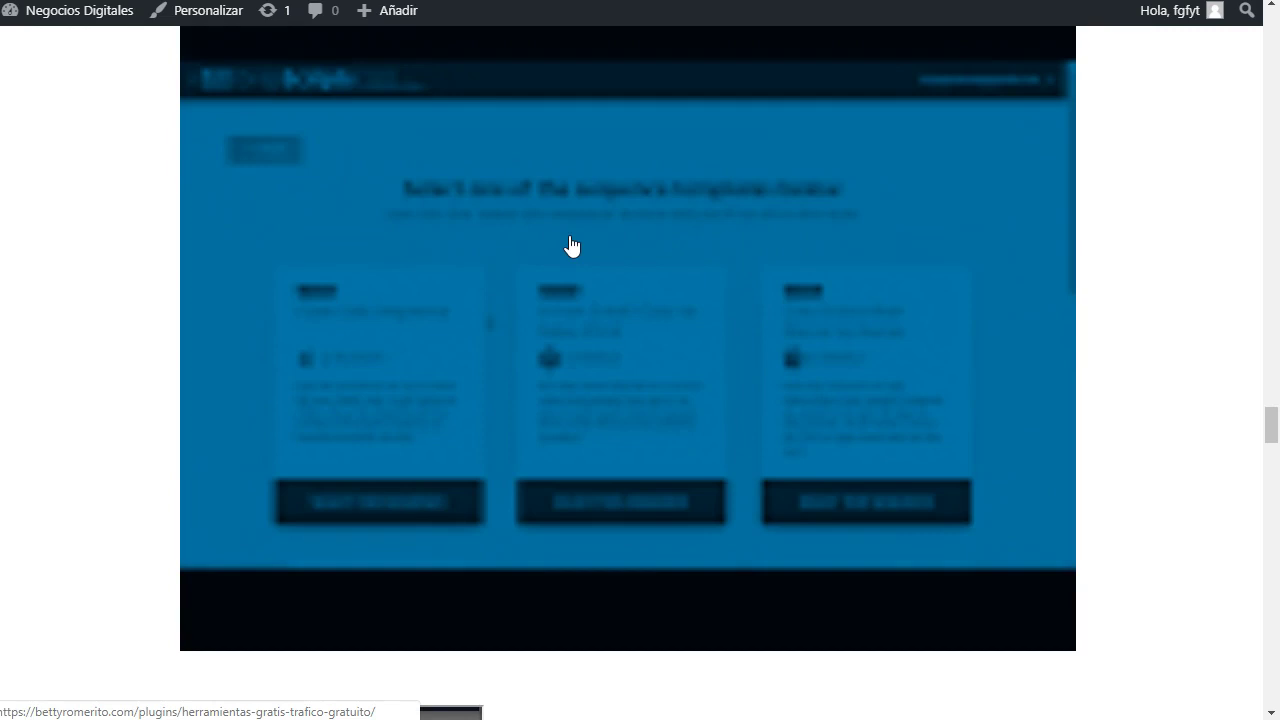
pyautogui.click(571, 245)
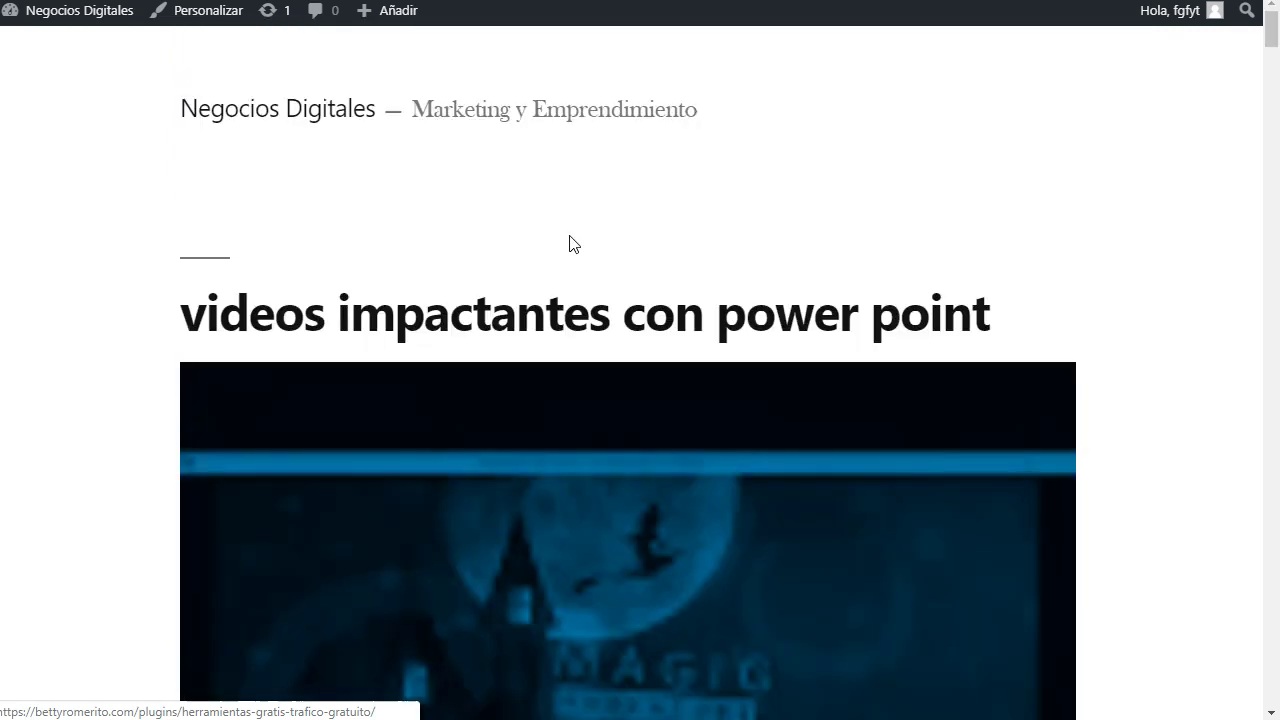
pyautogui.click(249, 112)
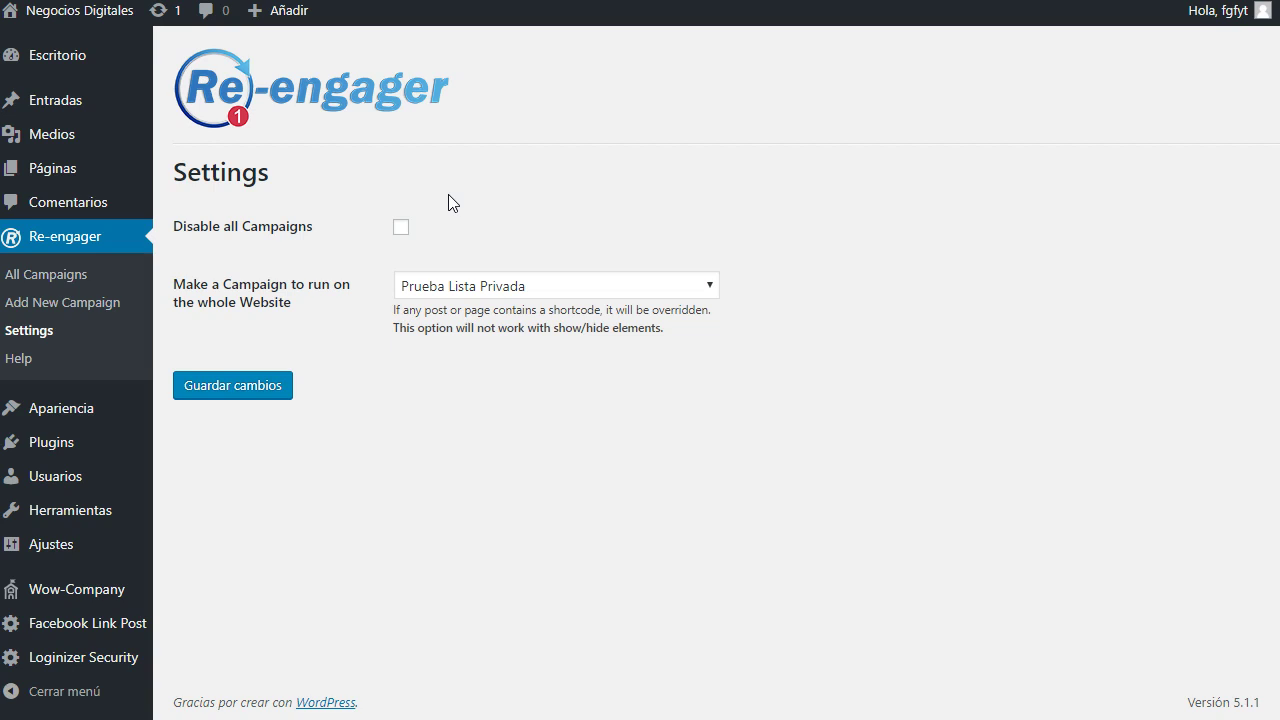
# Set the Re-engager whole-website campaign option to "Do not use any campaign for the whole Website"
pyautogui.click(447, 286)
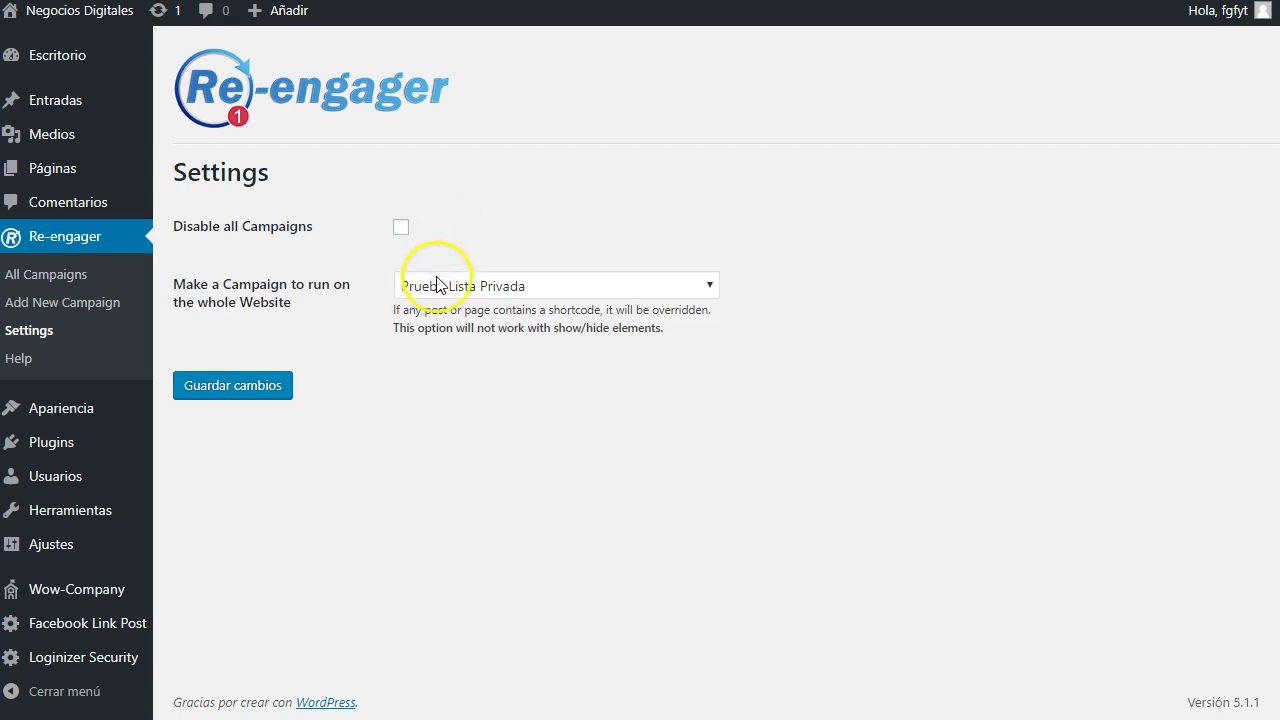
pyautogui.click(456, 310)
pyautogui.click(510, 228)
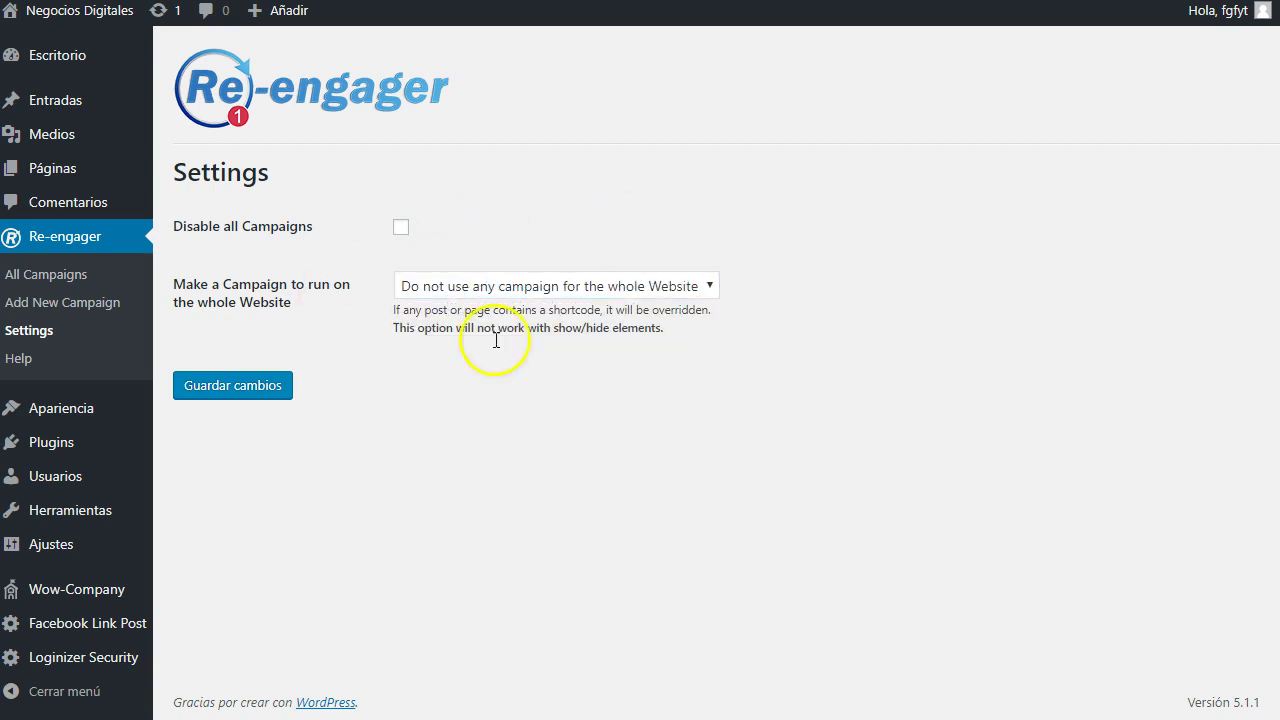
# Find the post "Elementor Pro plantillas" in the WordPress post list and open it for editing
pyautogui.click(50, 172)
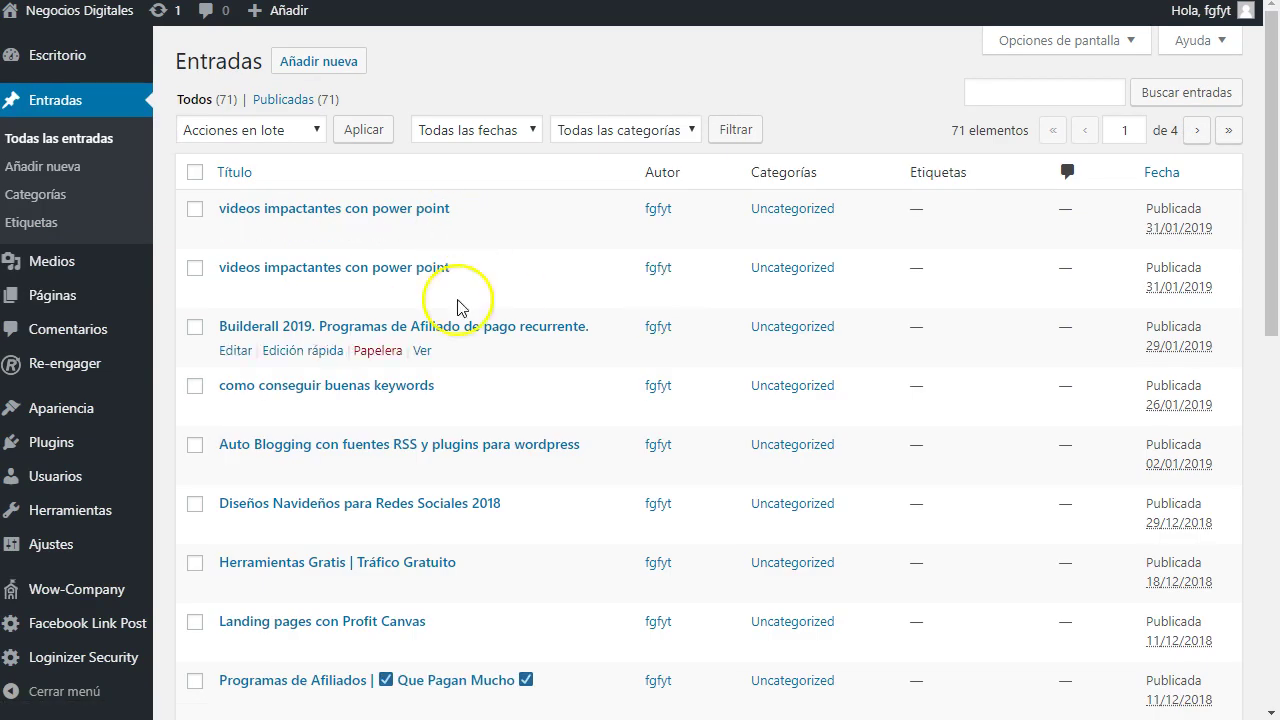
pyautogui.scroll(-2, 457, 306)
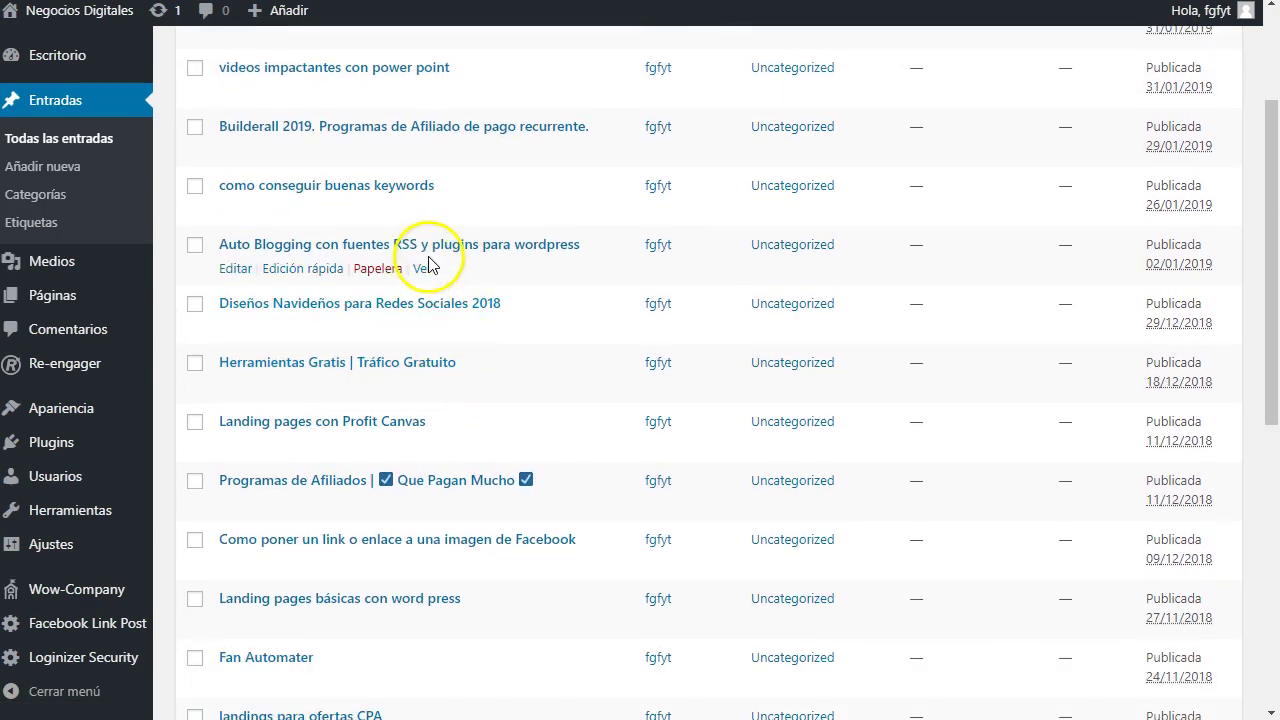
pyautogui.scroll(-2, 430, 265)
pyautogui.scroll(-1, 457, 365)
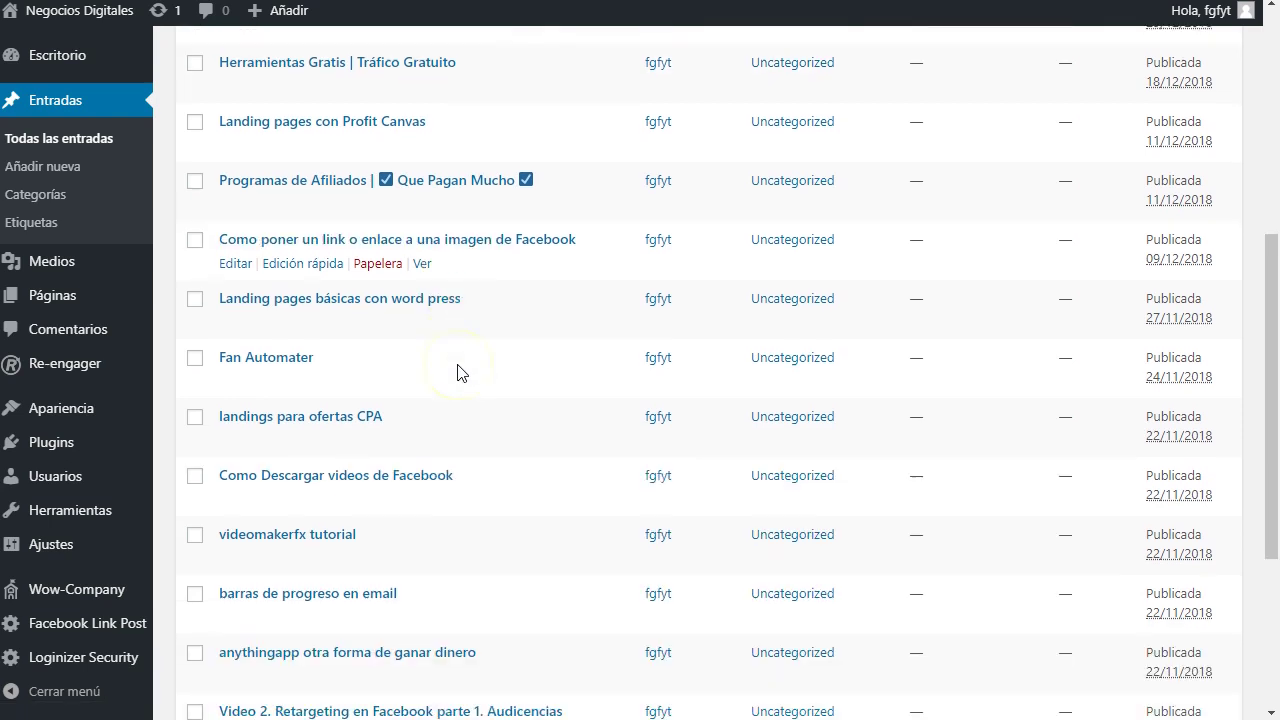
pyautogui.scroll(-2, 457, 372)
pyautogui.scroll(-2, 457, 372)
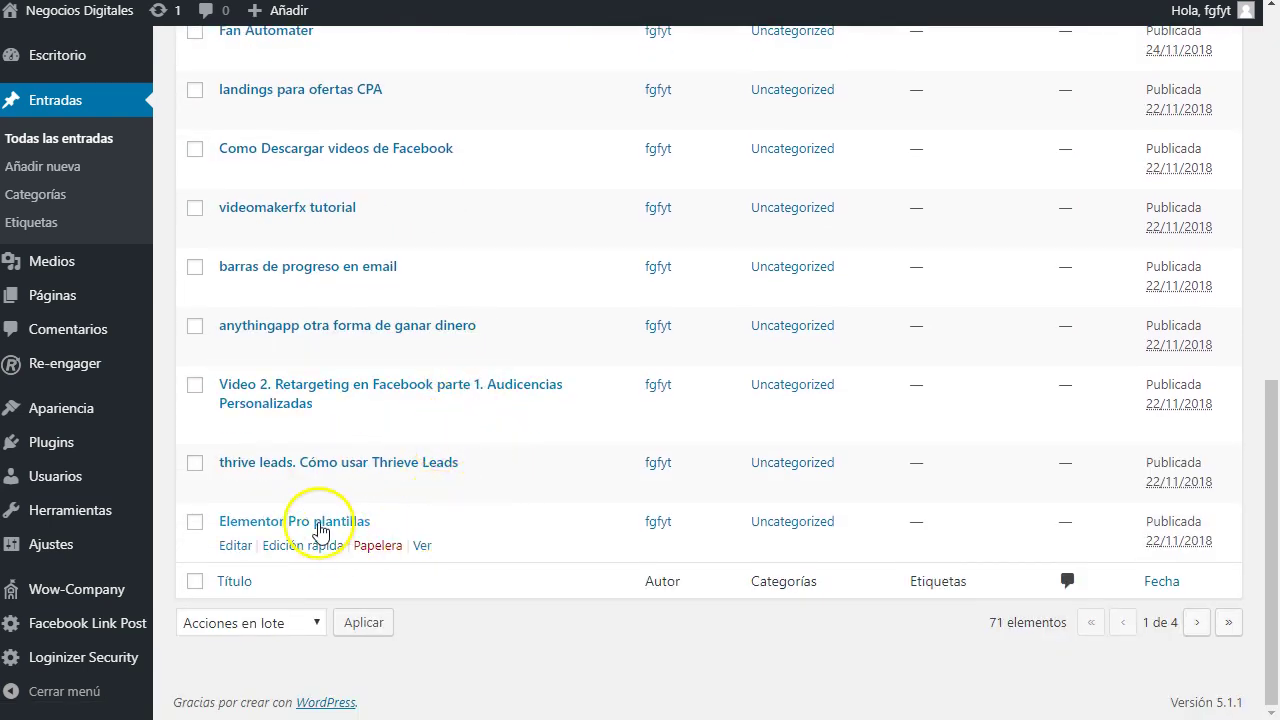
pyautogui.click(233, 550)
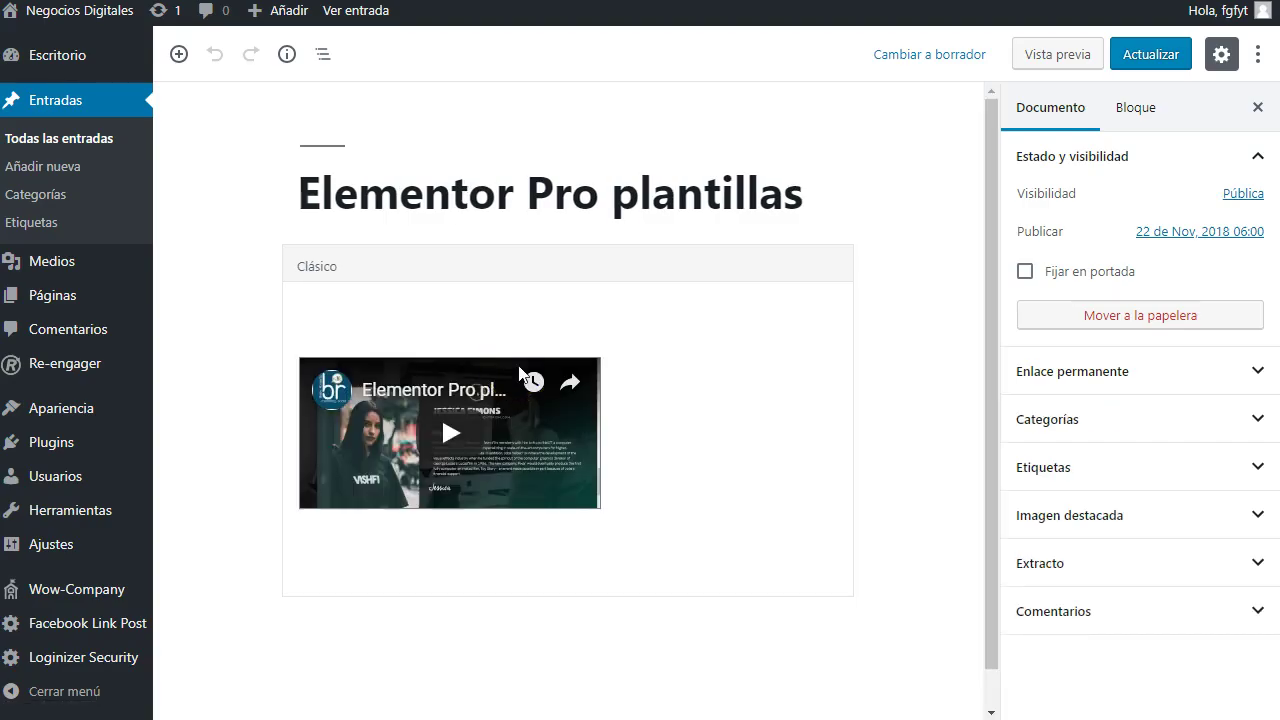
# Open the list of all Re-engager campaigns in a new browser tab and copy the shortcode of "Prueba Lista Privada"
pyautogui.moveTo(60, 368)
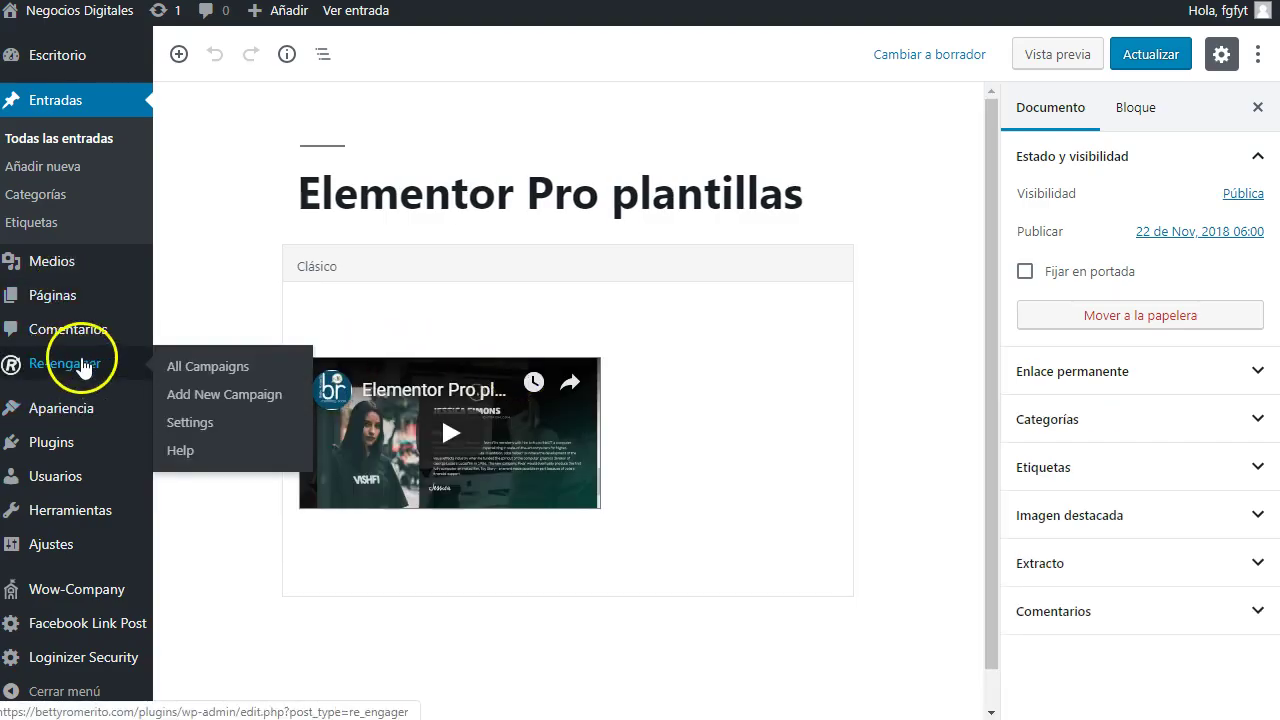
pyautogui.rightClick(203, 366)
pyautogui.click(295, 382)
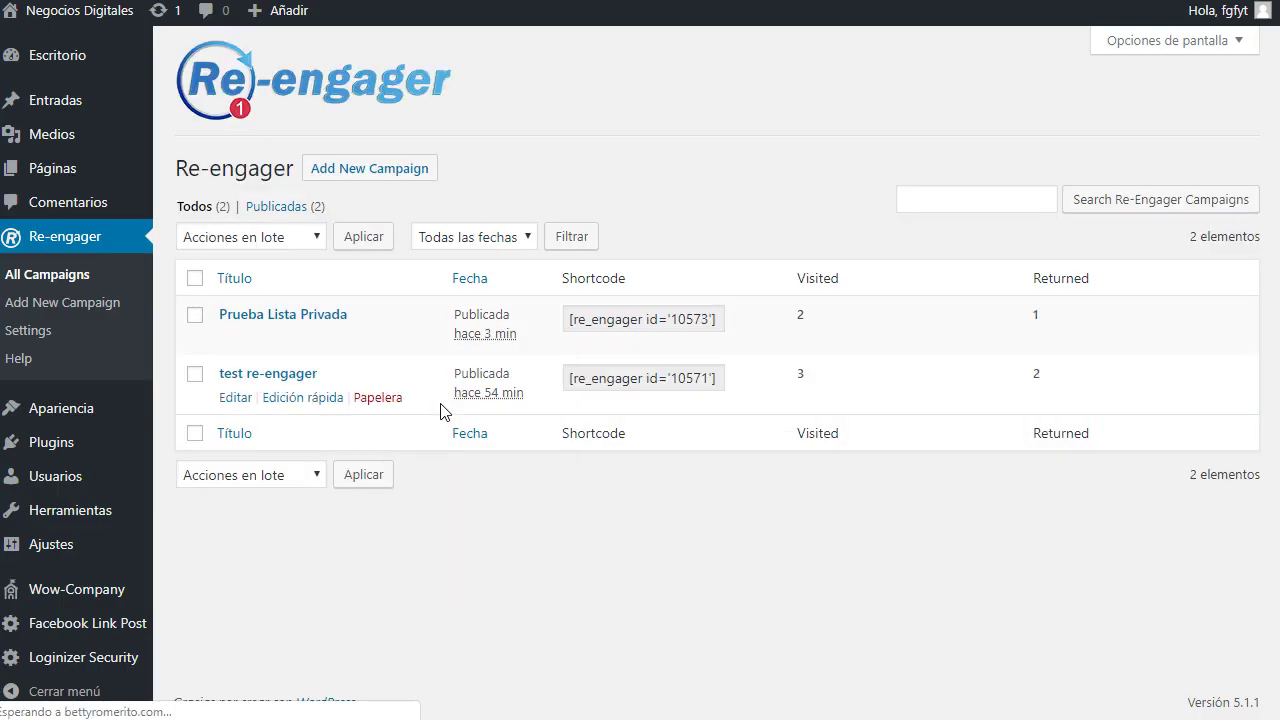
pyautogui.click(628, 376)
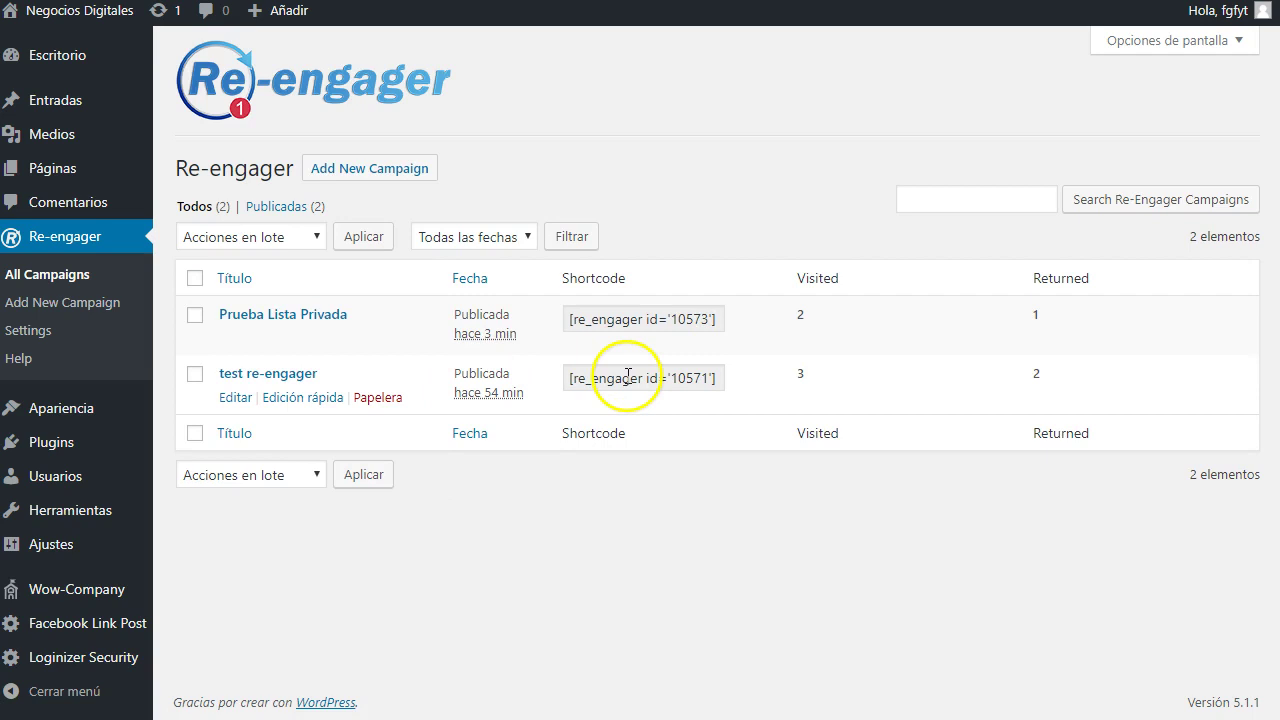
pyautogui.doubleClick(625, 318)
pyautogui.rightClick(625, 318)
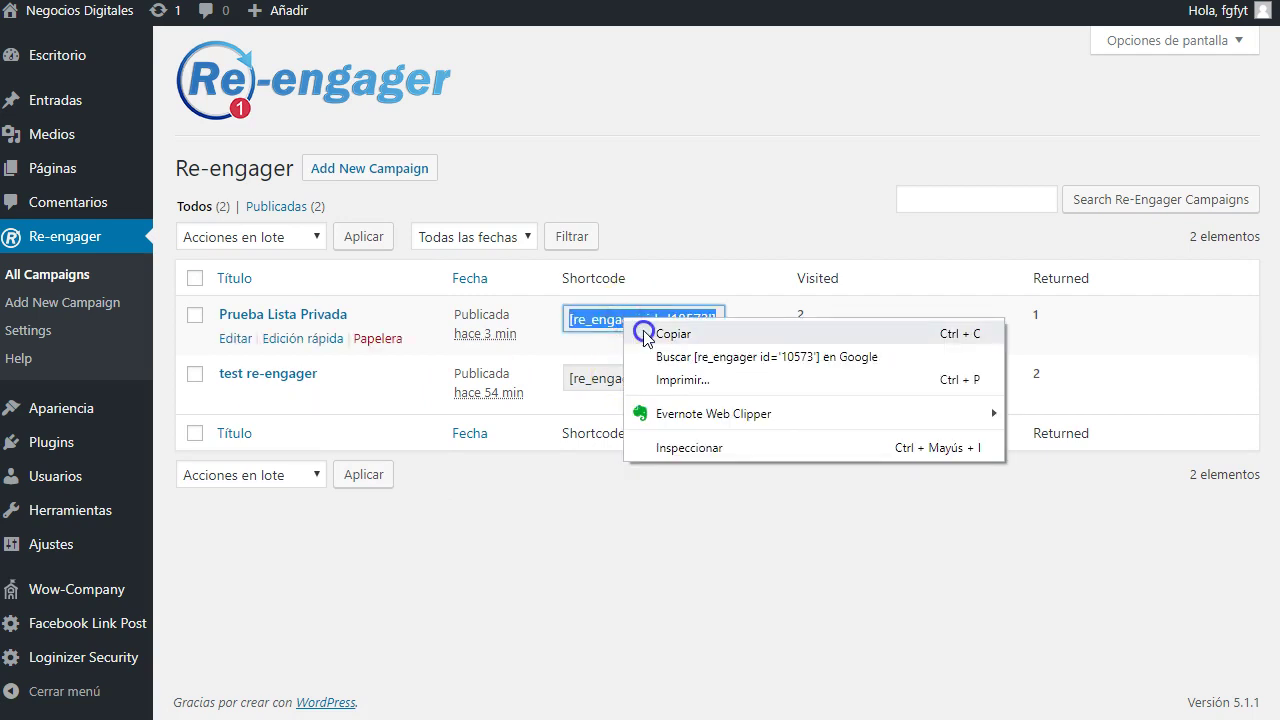
pyautogui.click(645, 331)
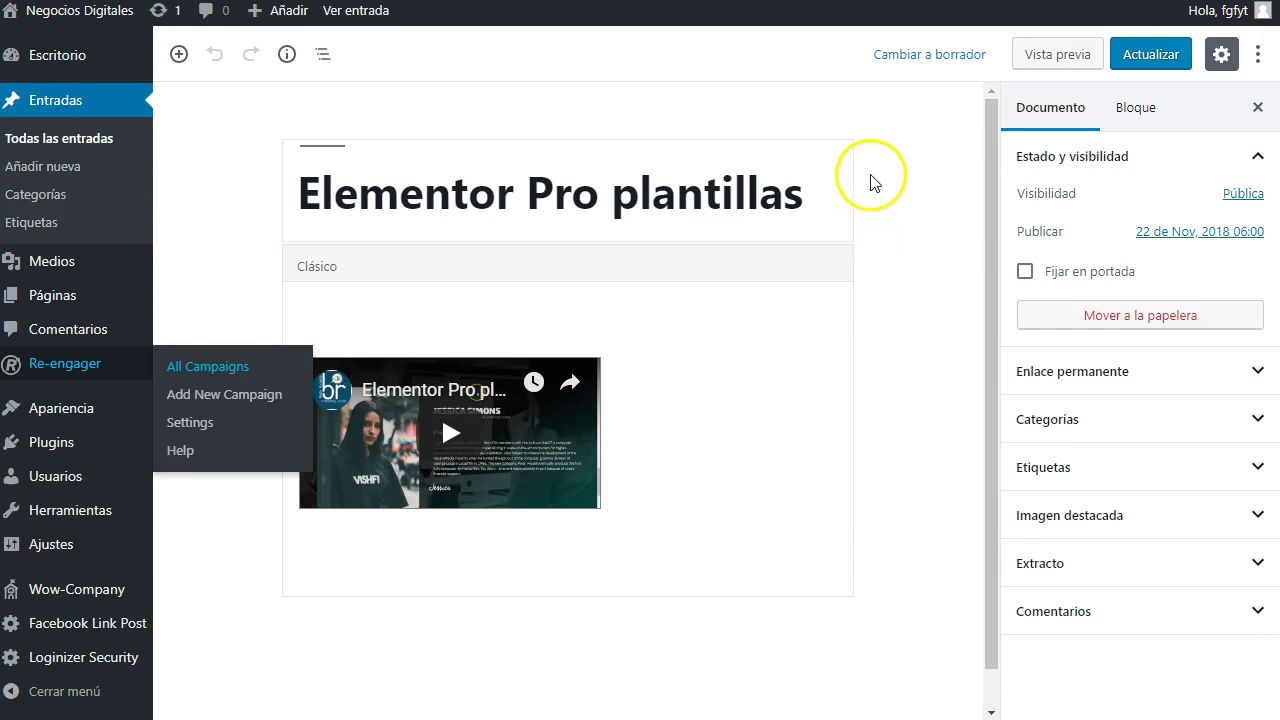
# Add the shortcode [re_engager id='10573'] on a new last line of the post's classic block in HTML mode, and return to visual editing
pyautogui.click(737, 426)
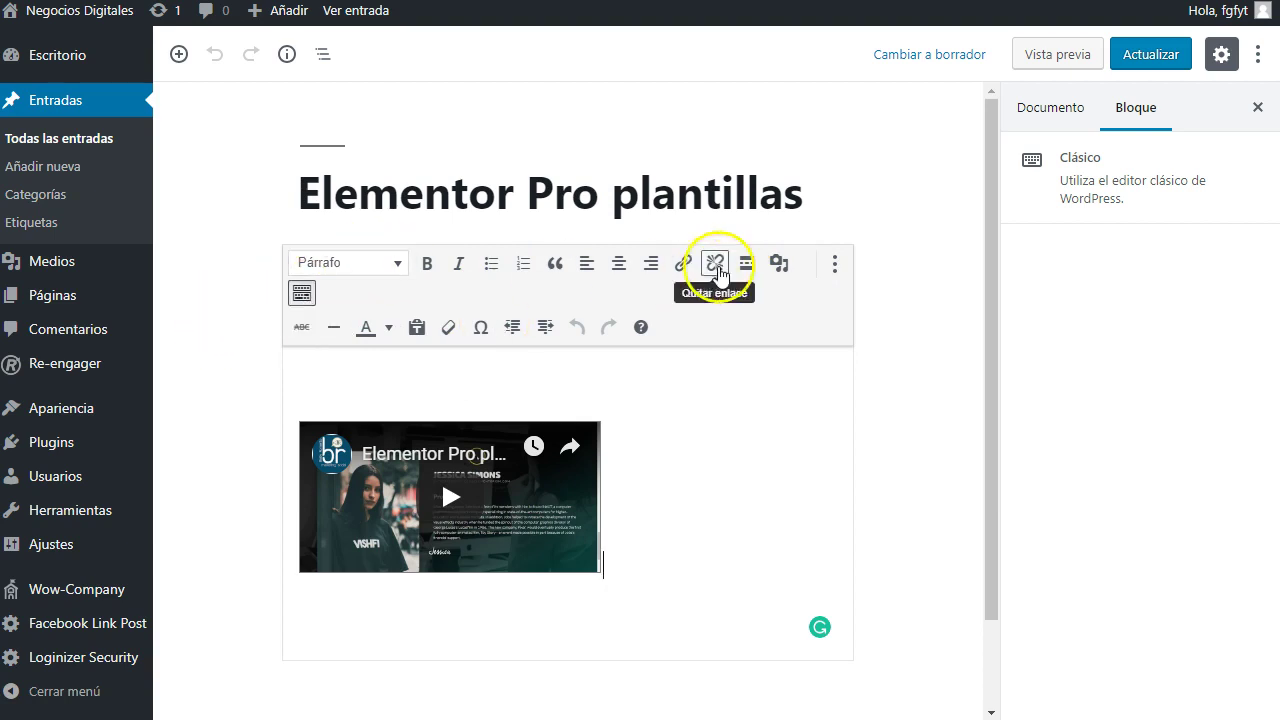
pyautogui.click(829, 264)
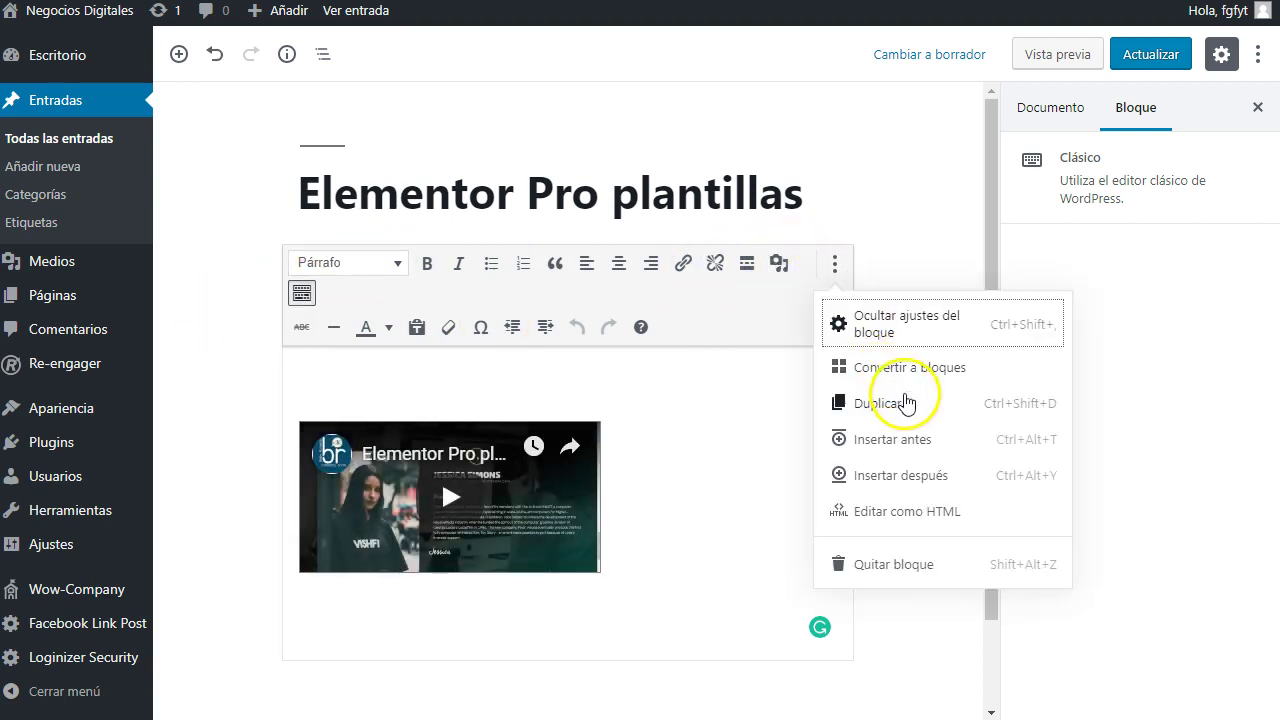
pyautogui.click(872, 513)
pyautogui.click(419, 330)
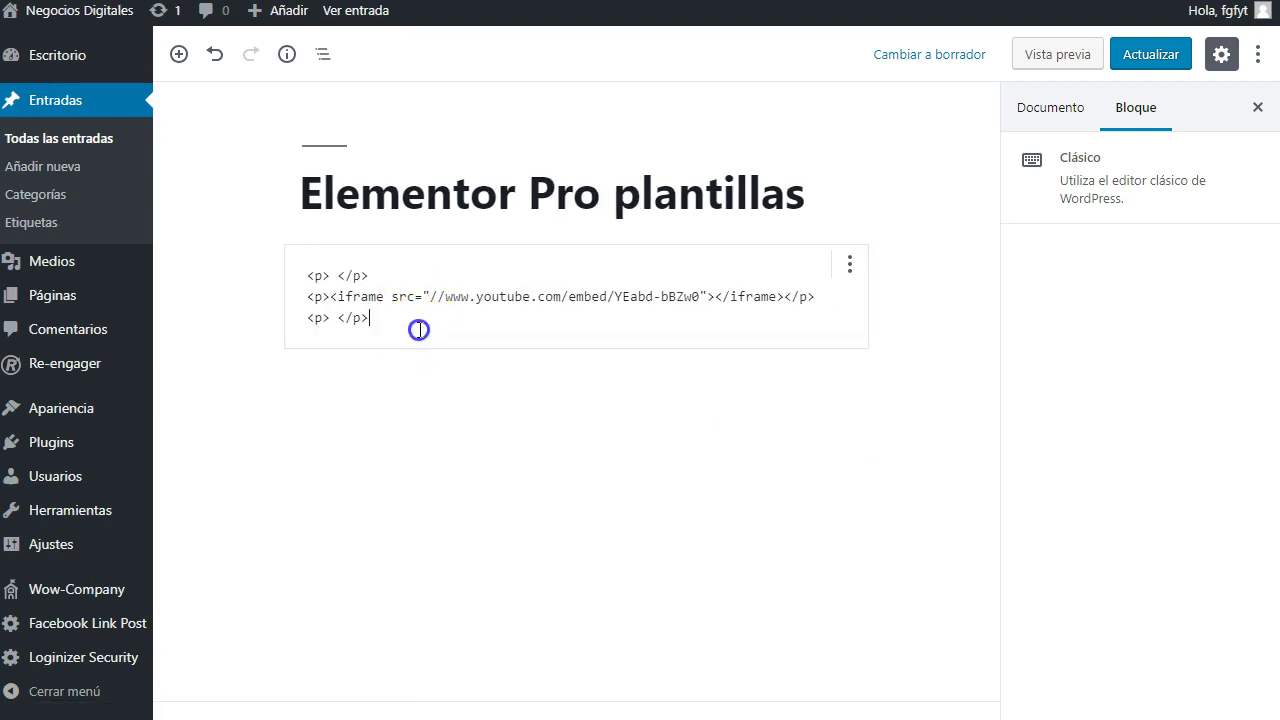
pyautogui.press('Return')
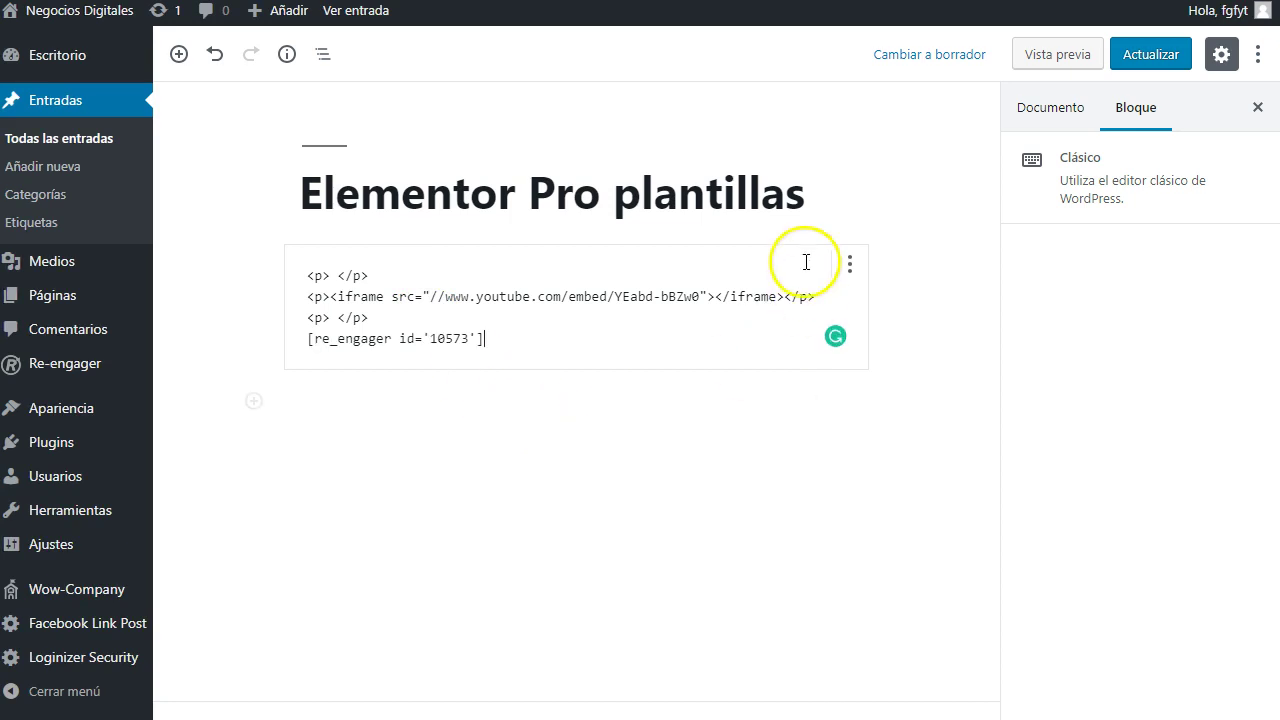
pyautogui.click(850, 265)
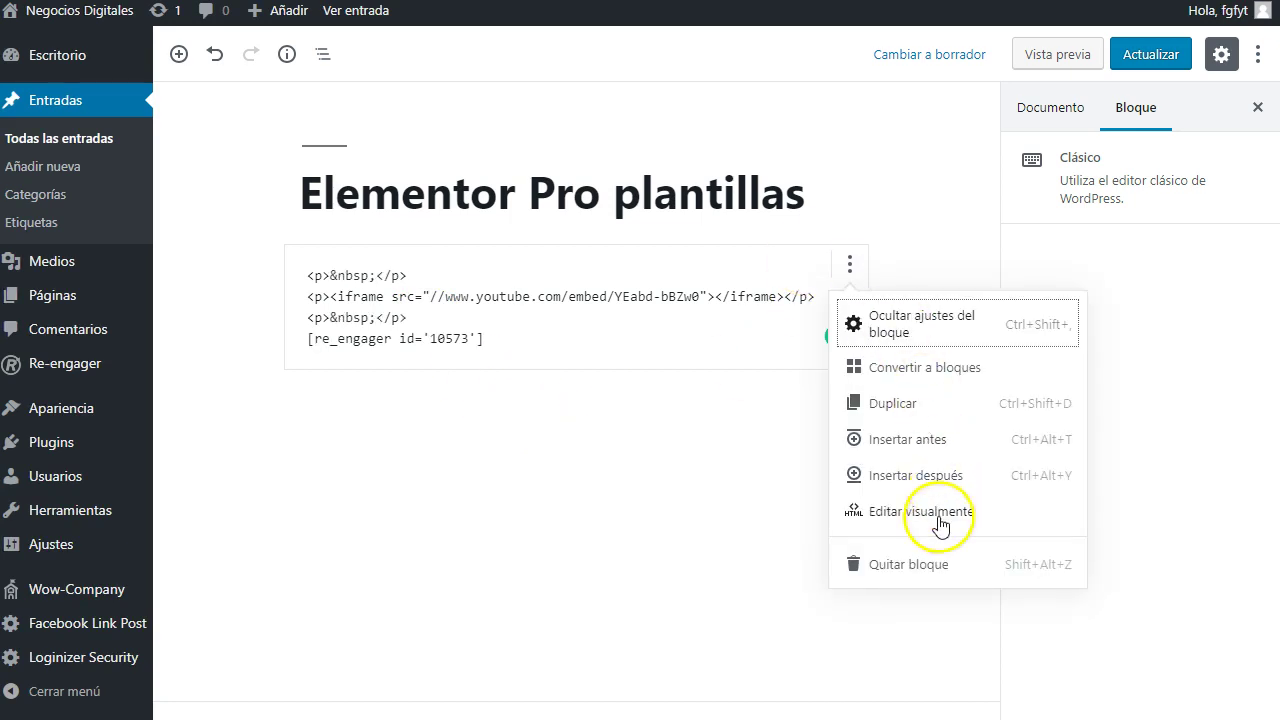
pyautogui.click(886, 511)
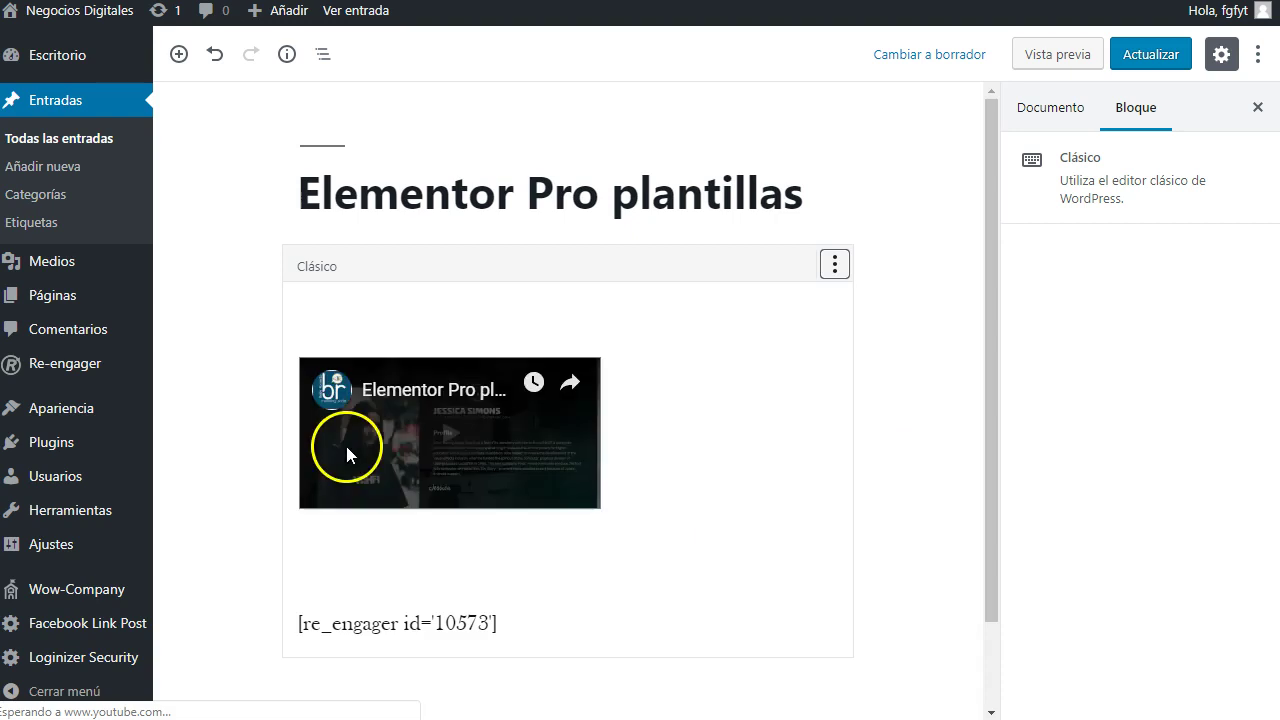
# Update the "Elementor Pro plantillas" post and open its preview
pyautogui.scroll(-1, 400, 490)
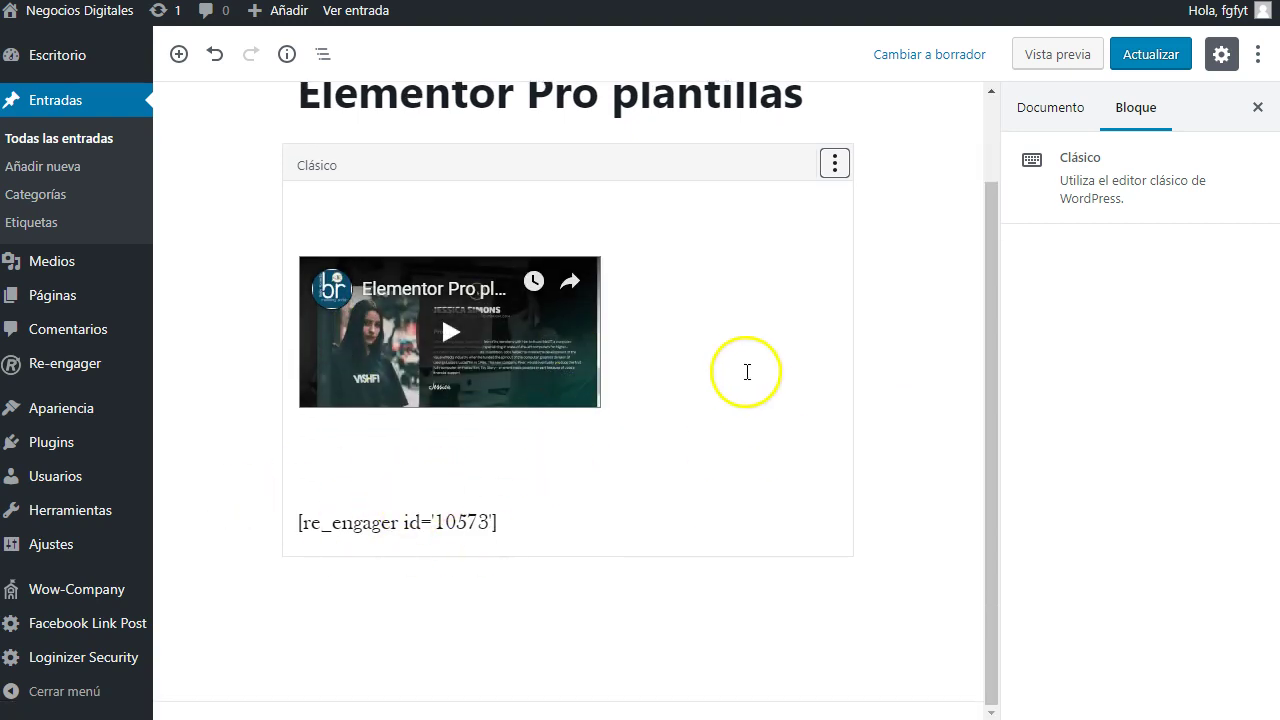
pyautogui.scroll(1, 747, 372)
pyautogui.click(1152, 53)
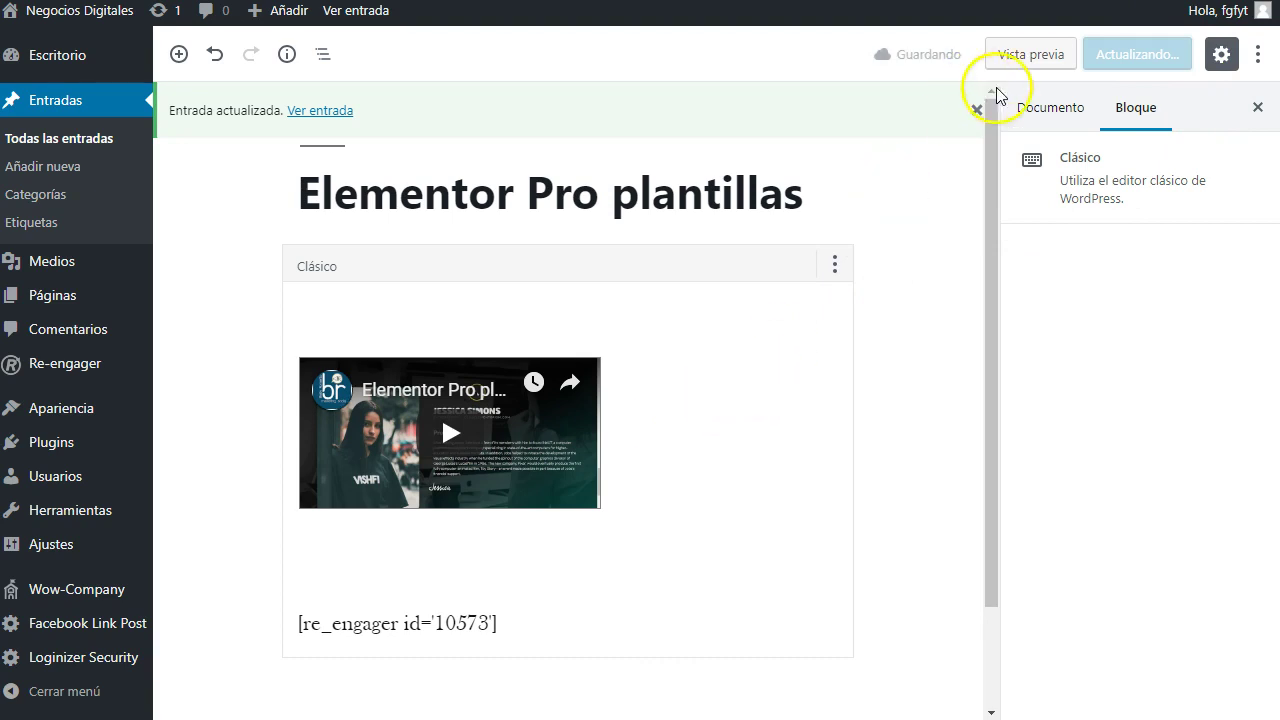
pyautogui.click(1028, 55)
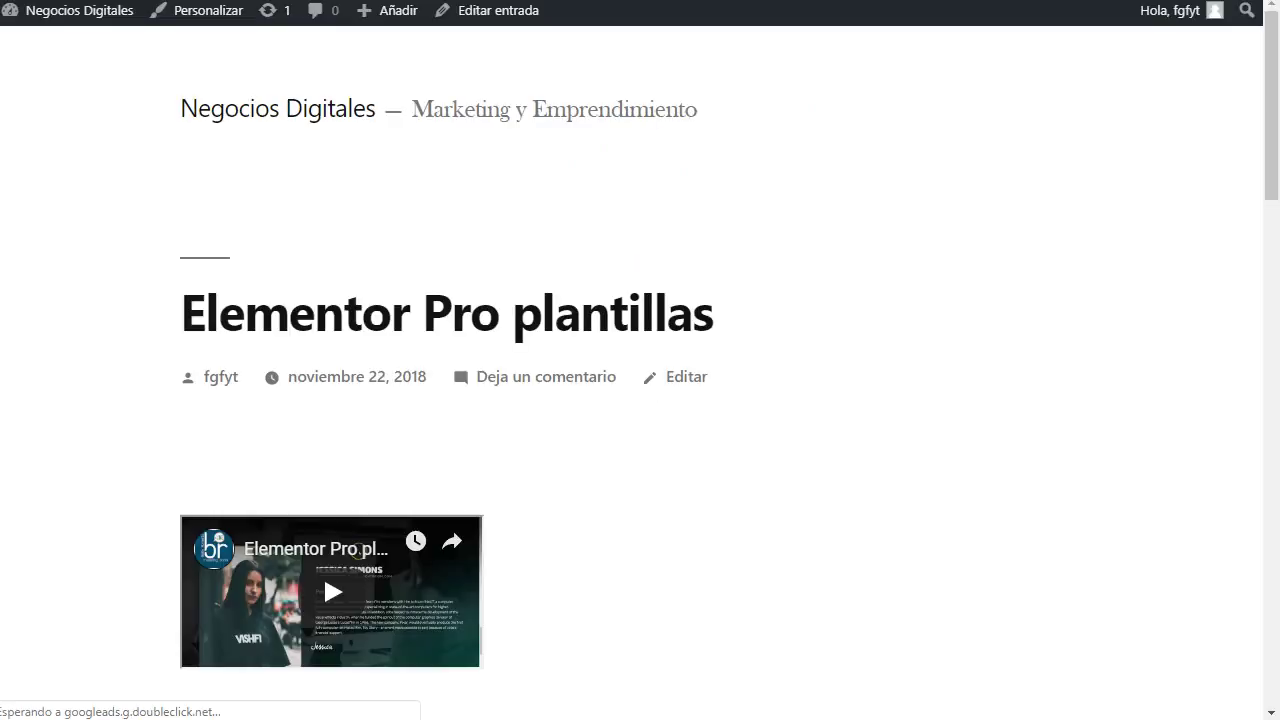
# Leave full screen and close the browser tab with the Negocios Digitales home page
pyautogui.press('F11')
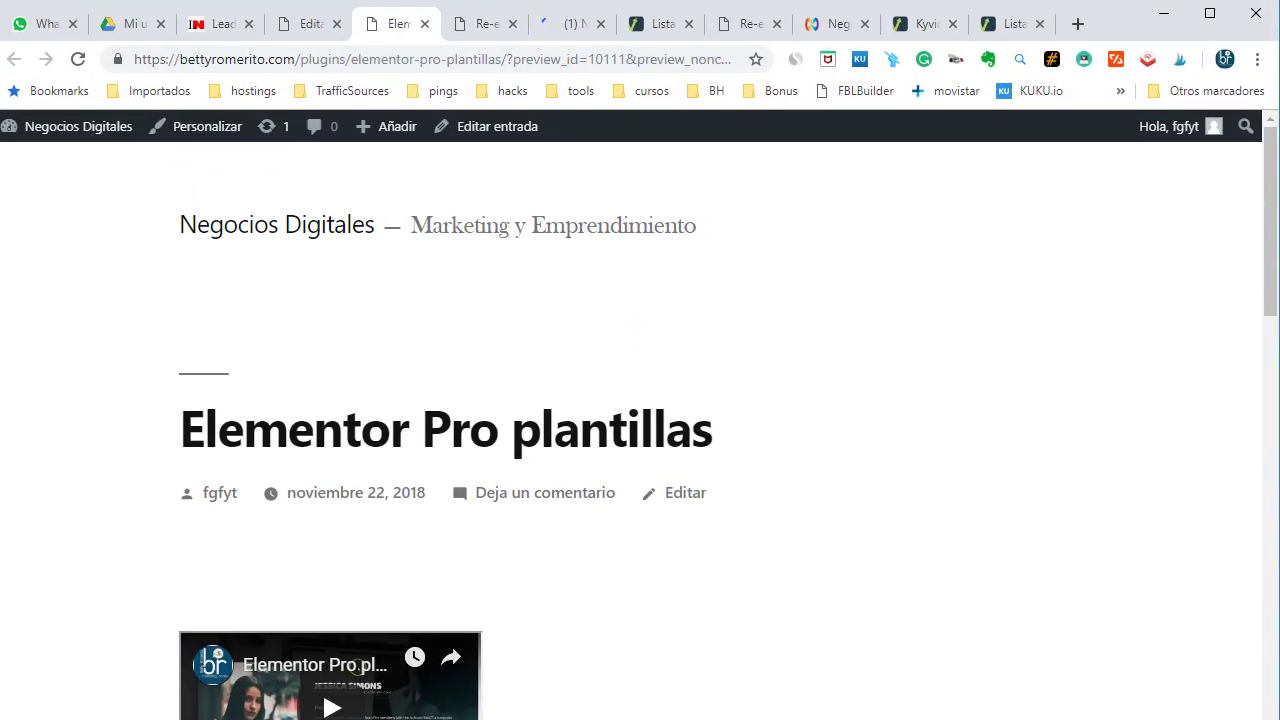
pyautogui.click(568, 25)
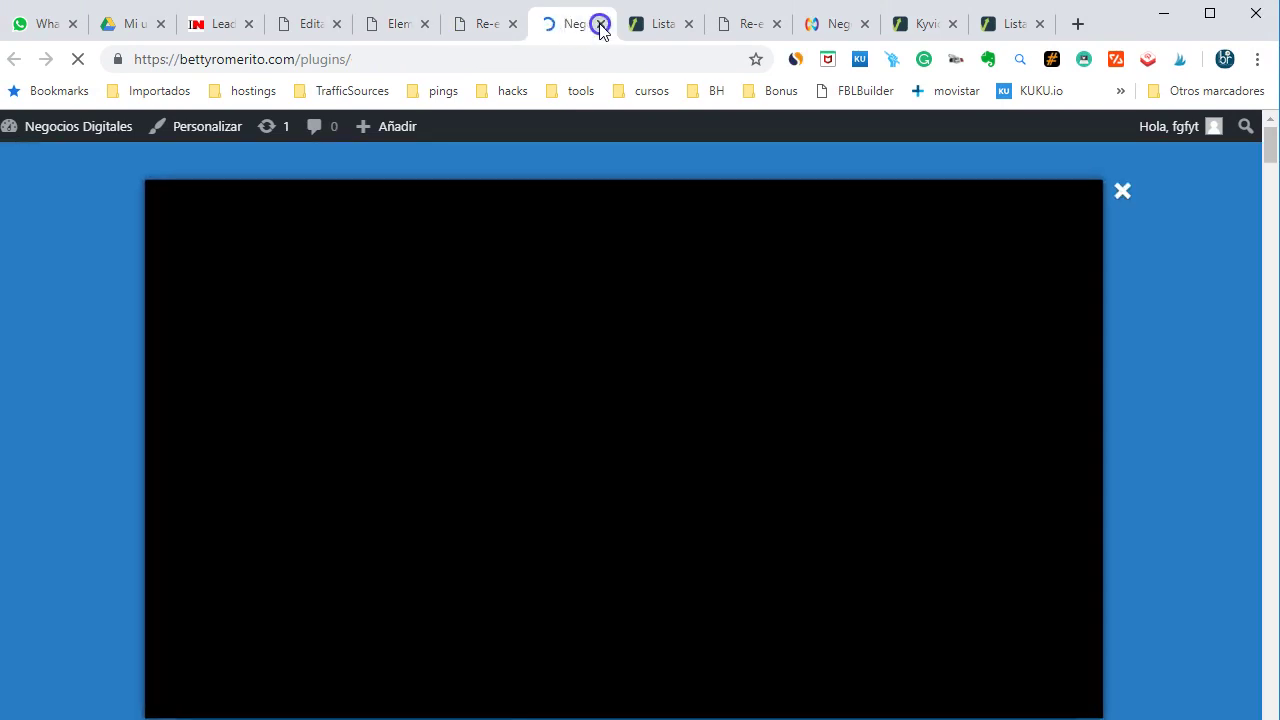
pyautogui.click(601, 25)
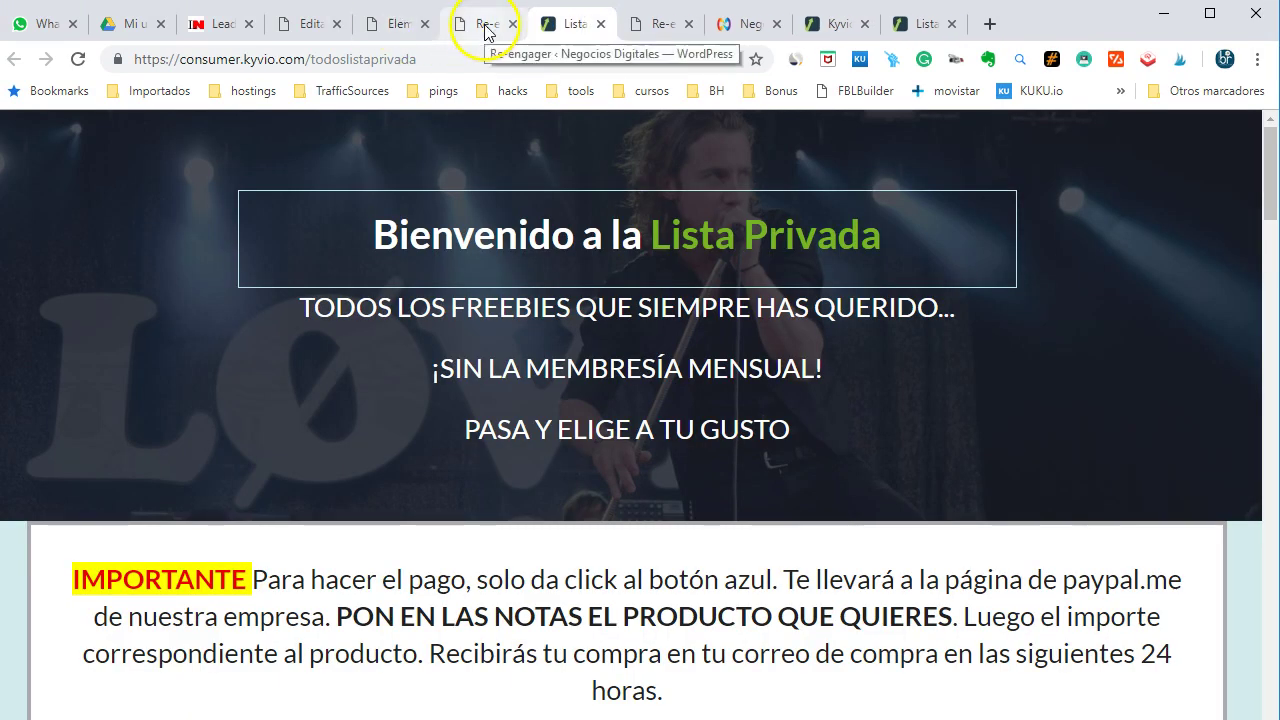
# Return to the "Elementor Pro plantillas" preview in full screen and follow the popup's "Descarga Elementor Pro, a precio de saldo" button
pyautogui.click(393, 30)
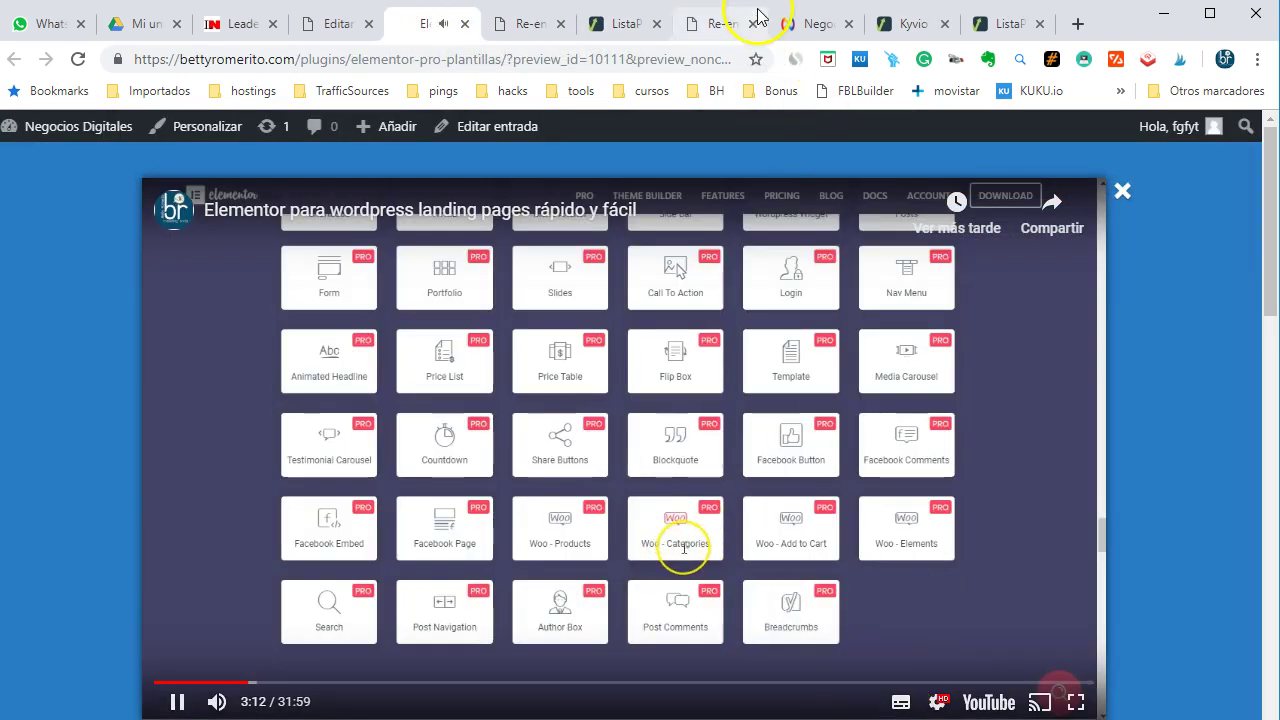
pyautogui.press('F11')
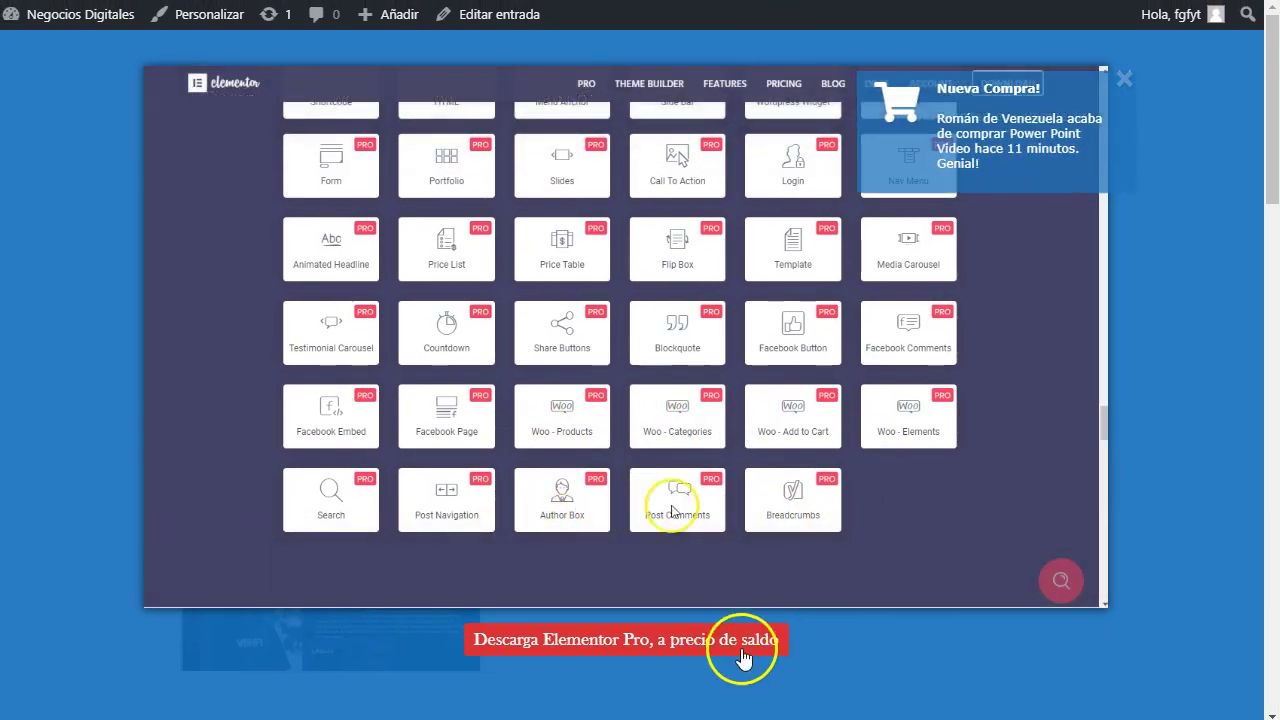
pyautogui.click(690, 645)
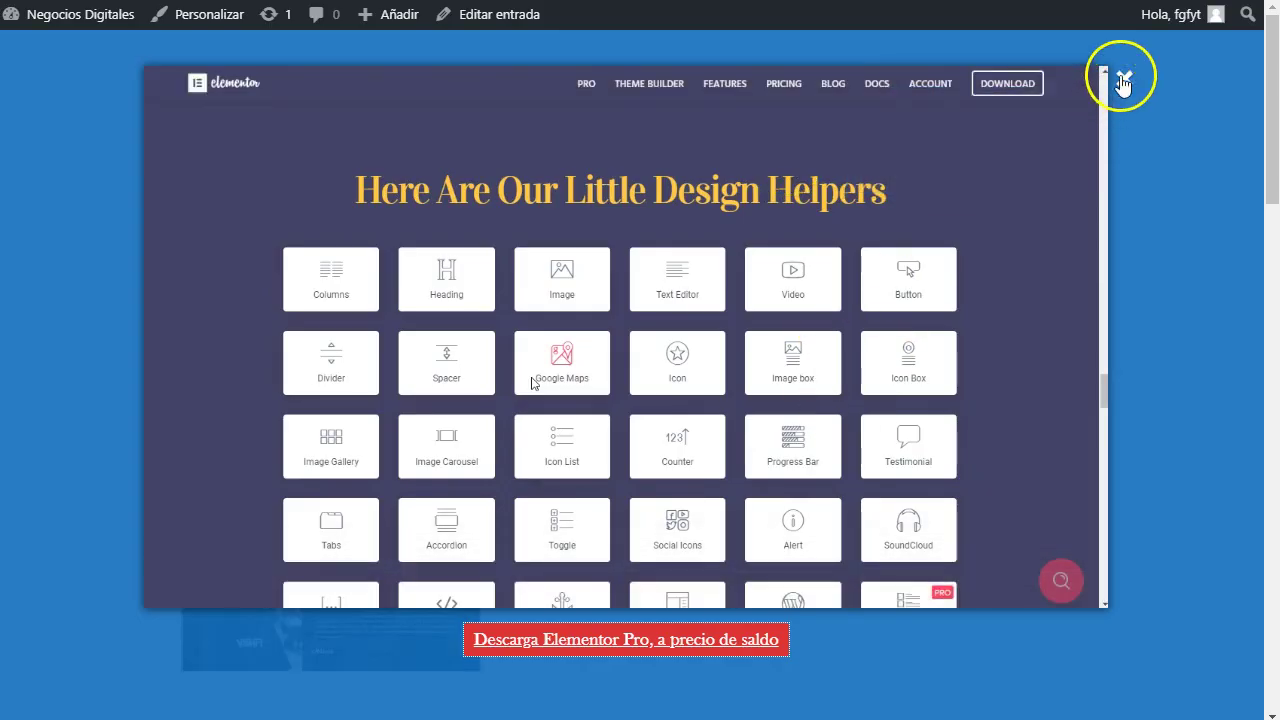
# Close the popup on the post preview and start a new Re-engager campaign in the site's administration
pyautogui.click(1120, 72)
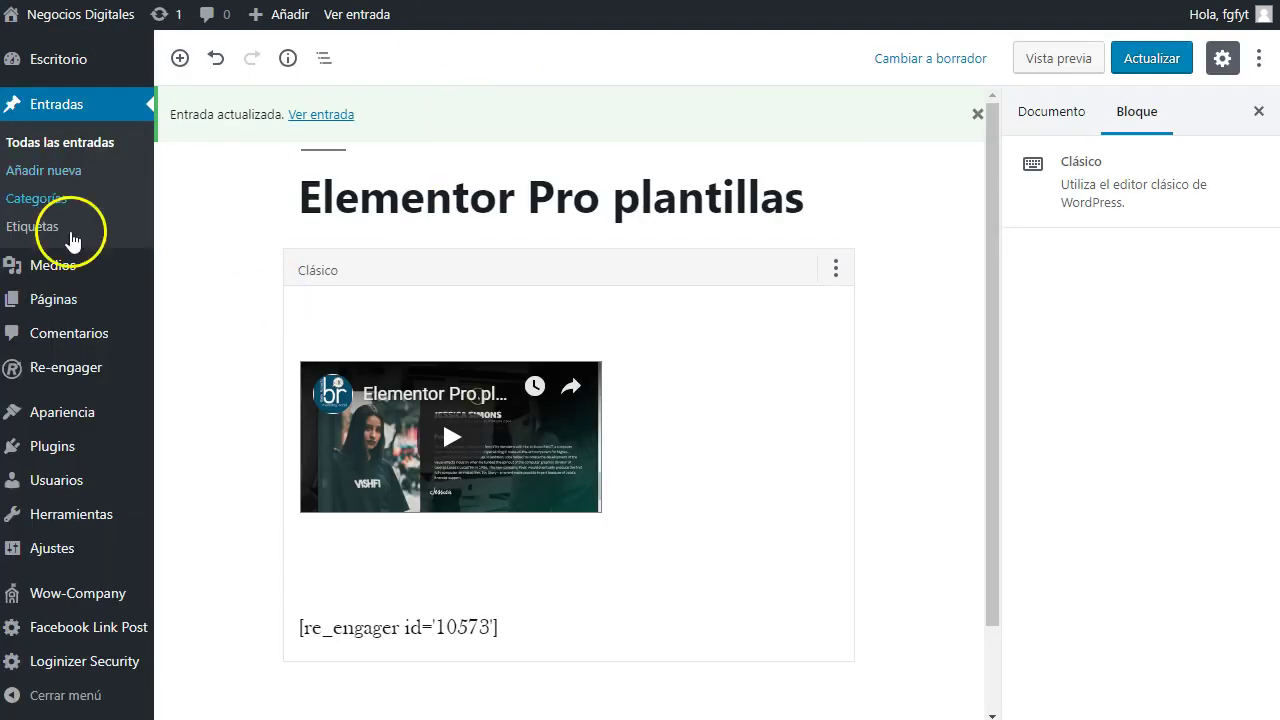
pyautogui.moveTo(72, 428)
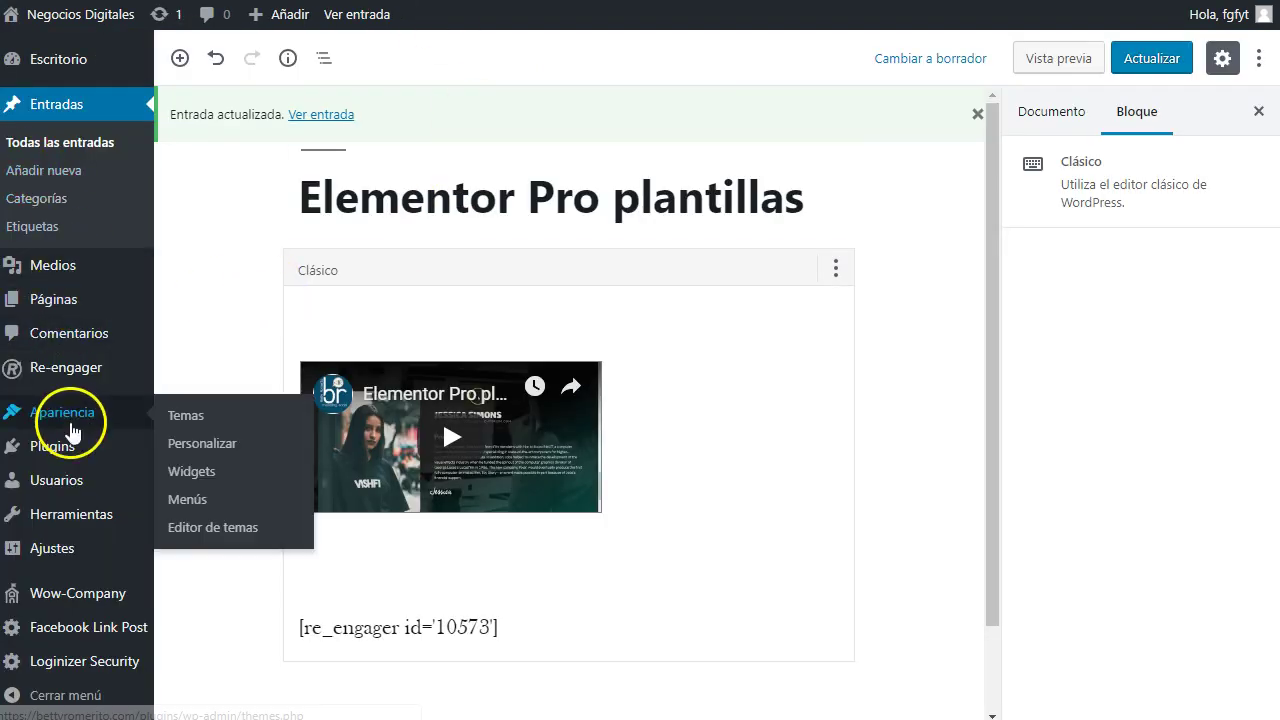
pyautogui.moveTo(63, 367)
pyautogui.click(203, 380)
pyautogui.click(370, 172)
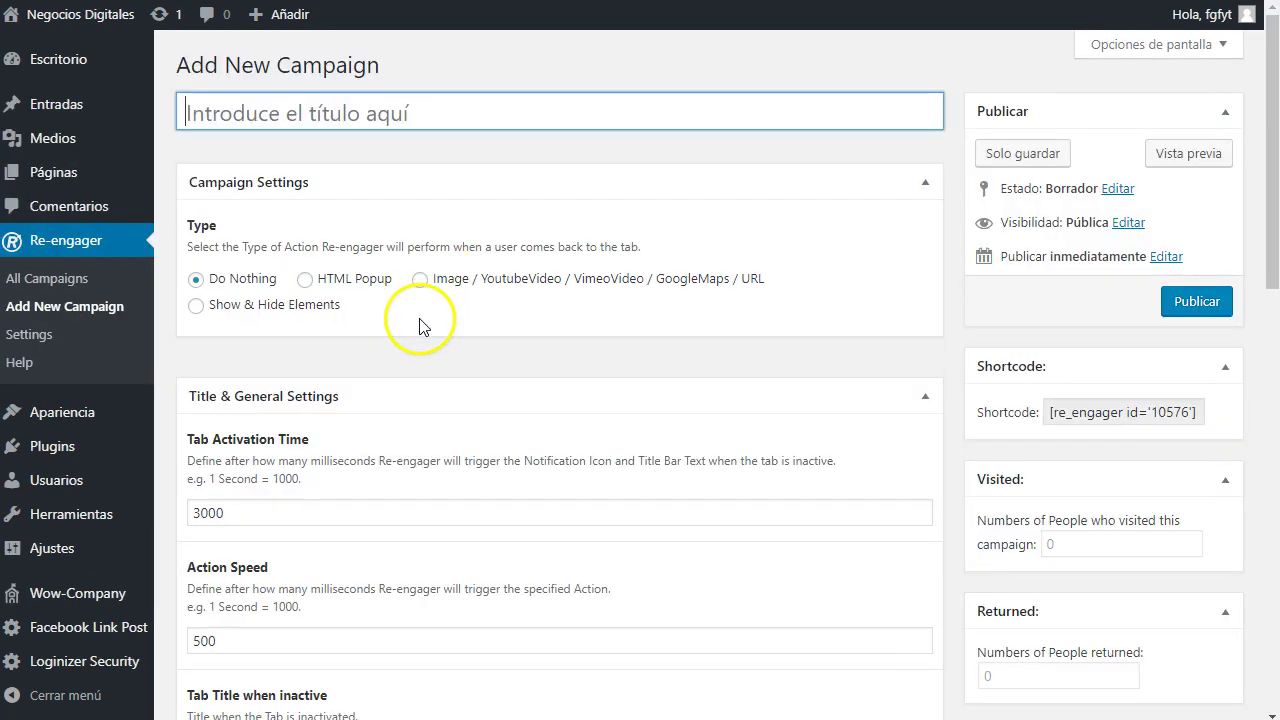
# Choose the HTML Popup campaign type and examine its size, color, content, custom CSS, title and favicon settings
pyautogui.click(302, 281)
pyautogui.scroll(-2, 390, 318)
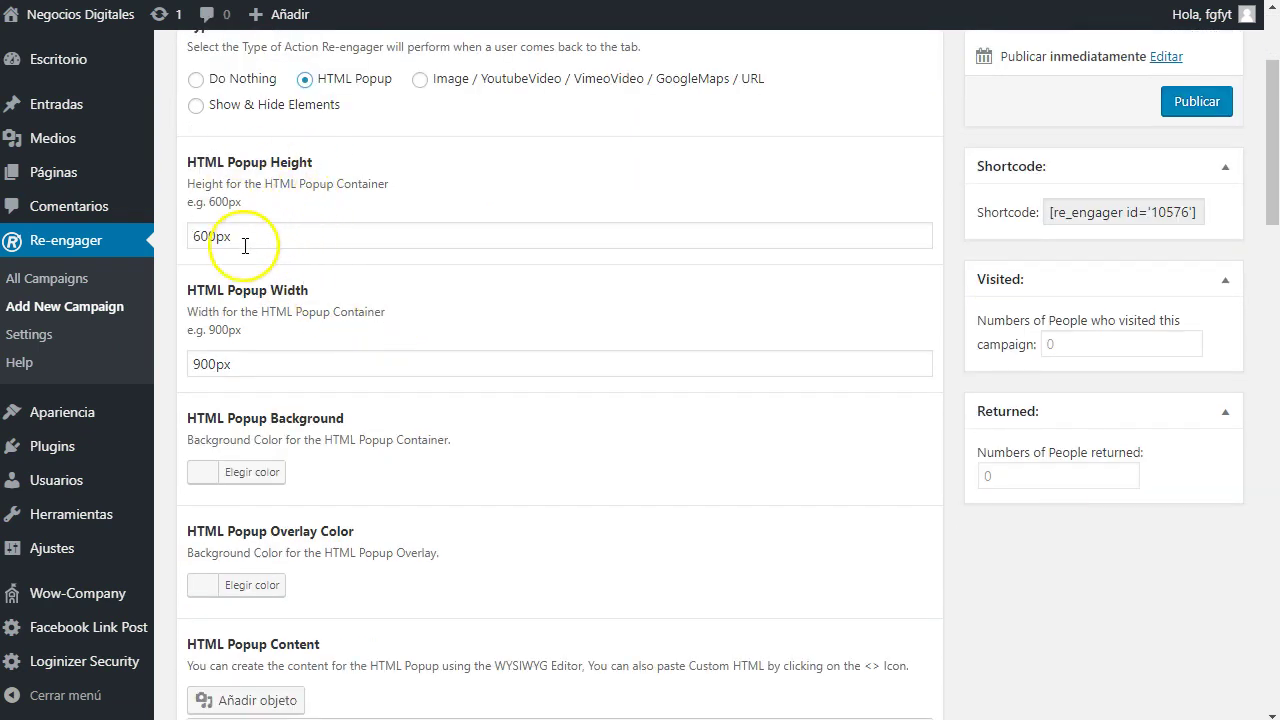
pyautogui.scroll(-2, 260, 270)
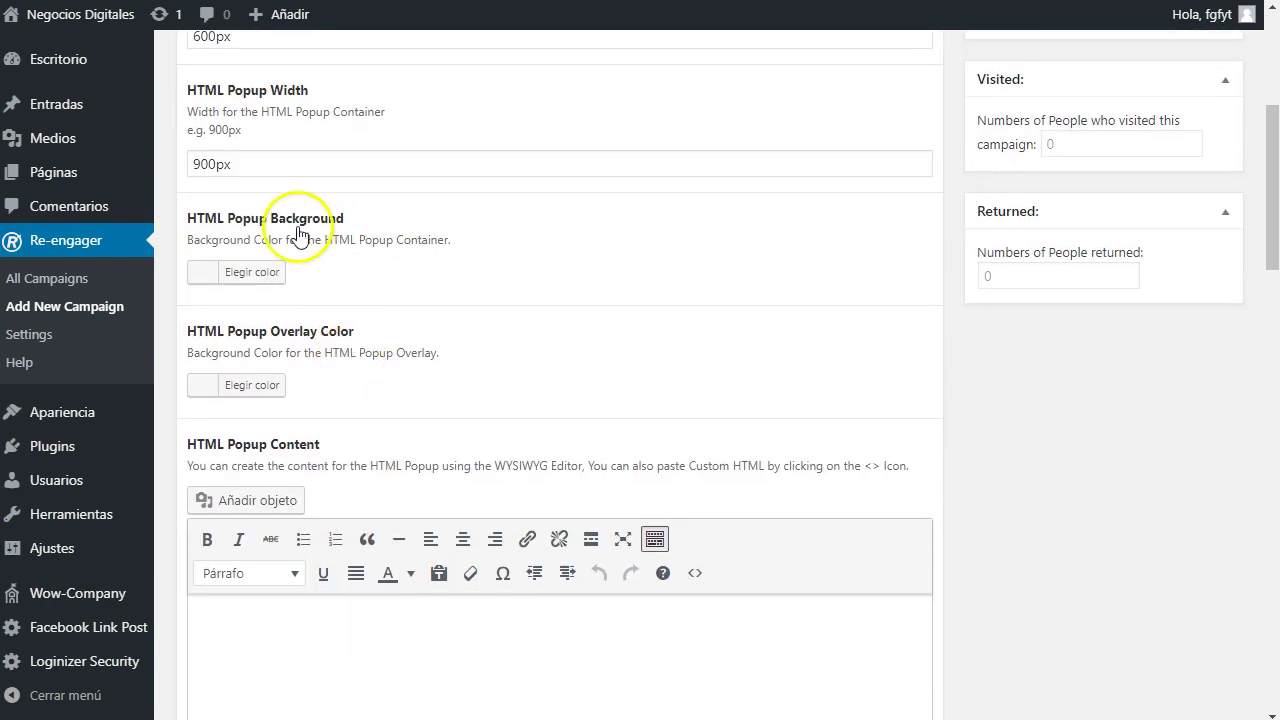
pyautogui.scroll(-2, 274, 477)
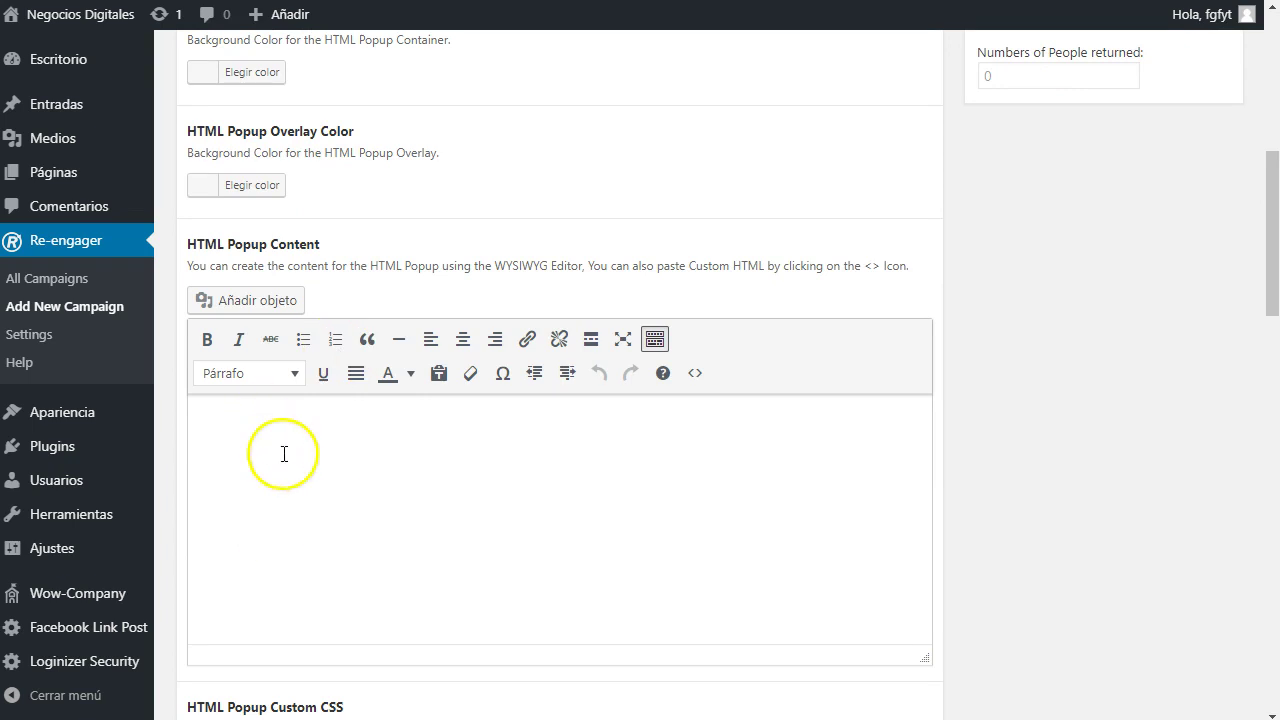
pyautogui.scroll(-1, 293, 482)
pyautogui.scroll(-1, 293, 482)
pyautogui.scroll(-4, 346, 340)
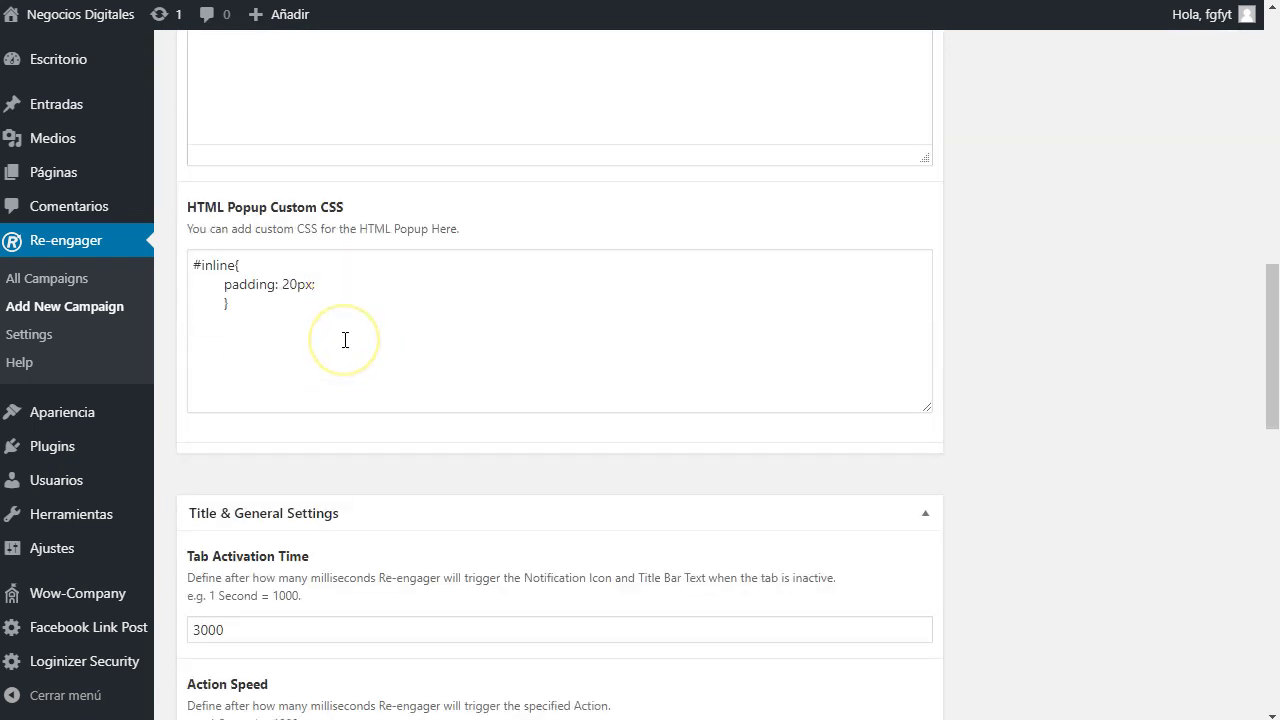
pyautogui.scroll(-8, 358, 372)
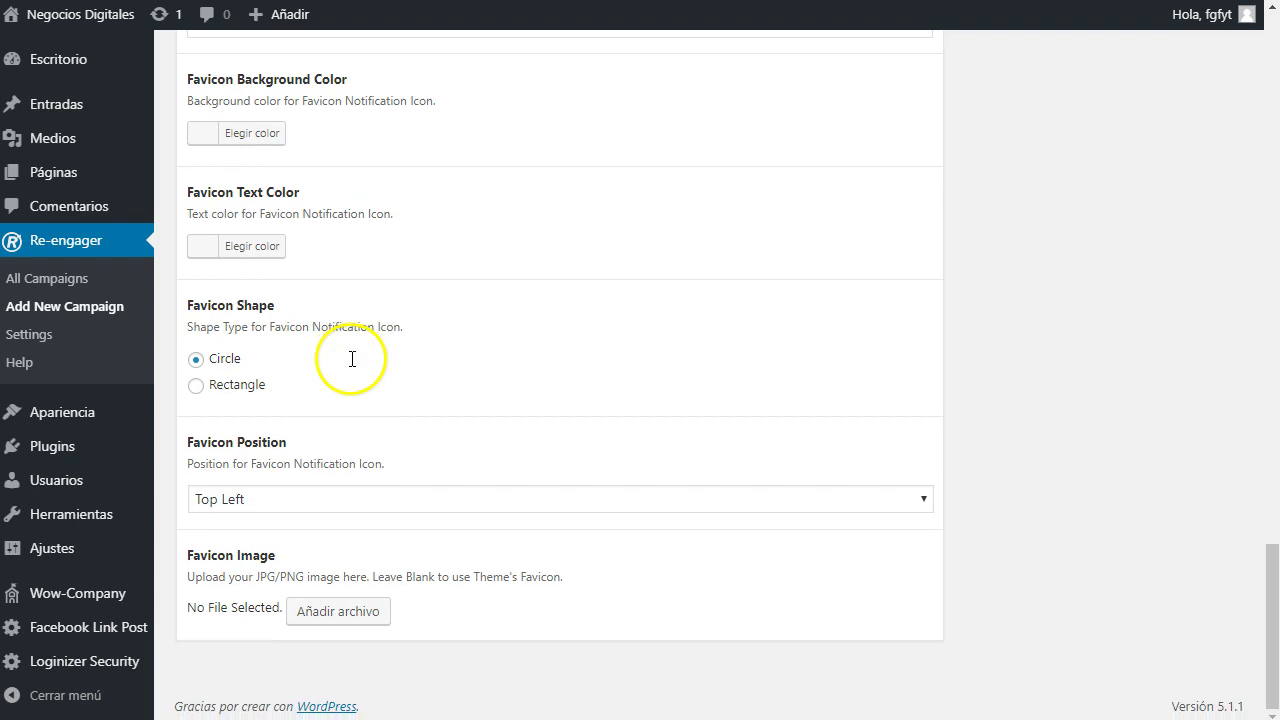
pyautogui.scroll(4, 350, 366)
pyautogui.scroll(20, 352, 366)
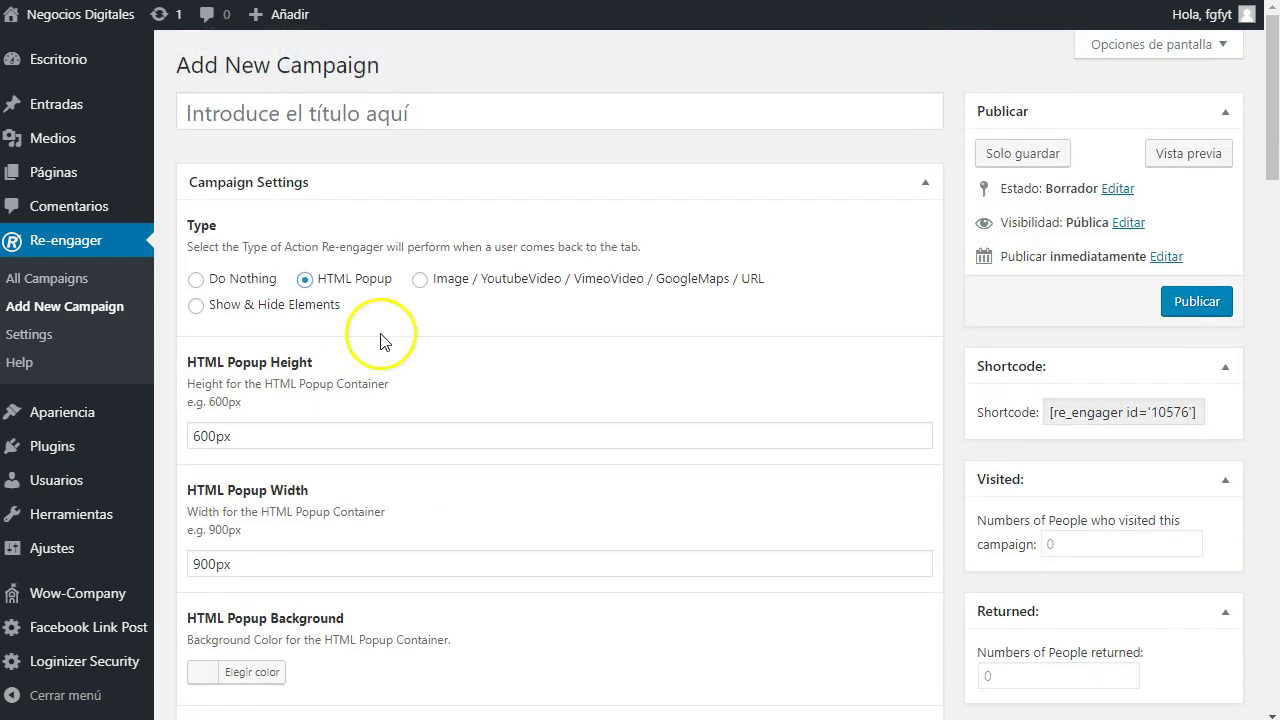
# Choose the Show & Hide Elements campaign type, examine its shortcode instructions and transition speeds, and leave for the campaign list
pyautogui.click(211, 306)
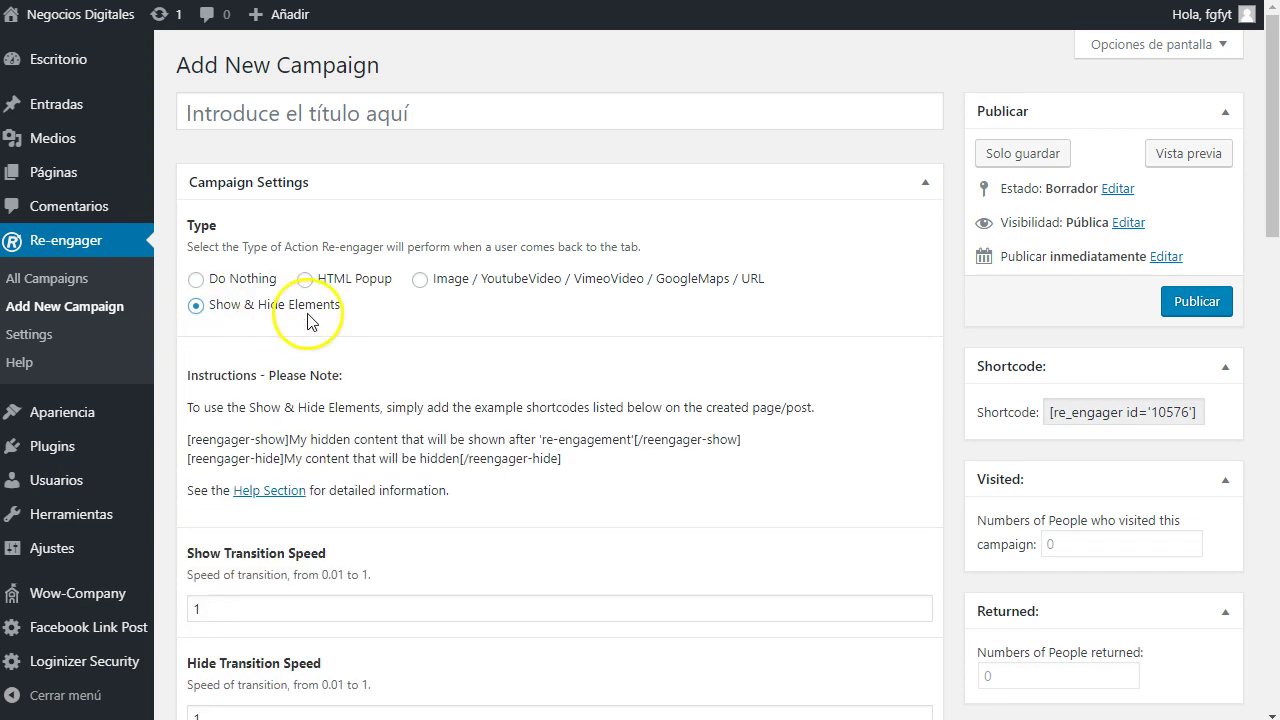
pyautogui.scroll(-2, 451, 511)
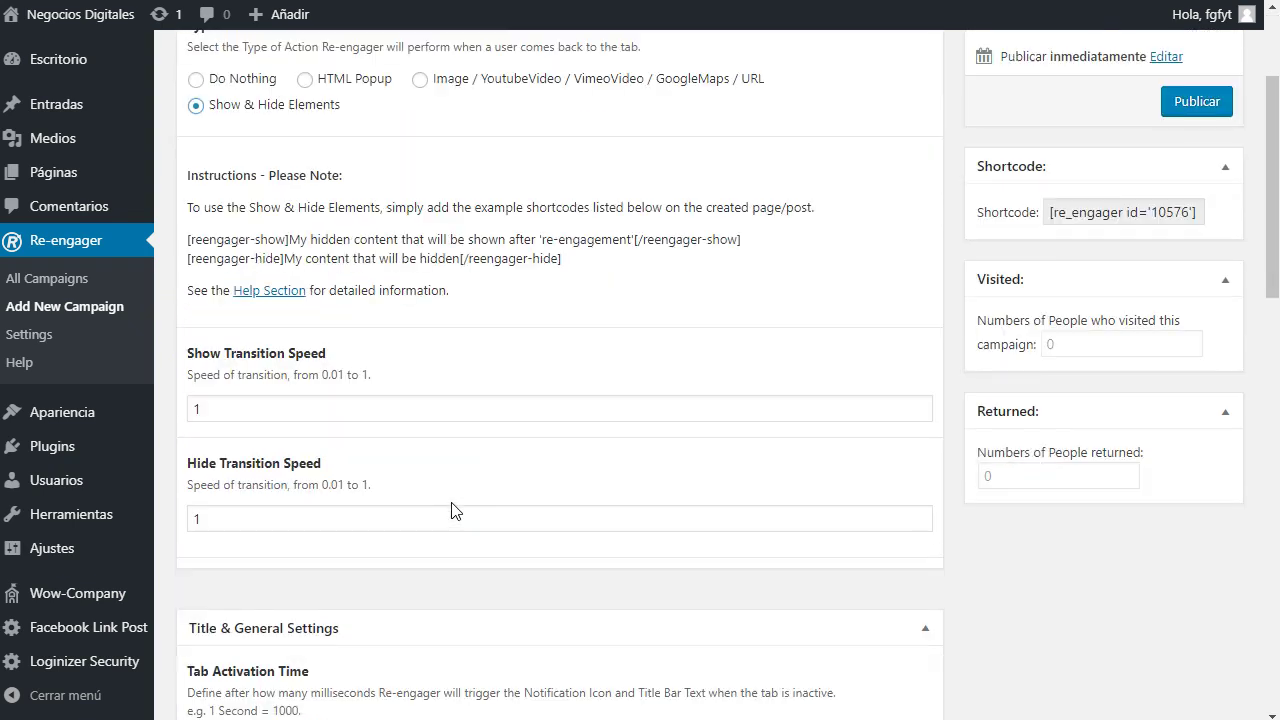
pyautogui.scroll(-4, 451, 511)
pyautogui.scroll(6, 451, 508)
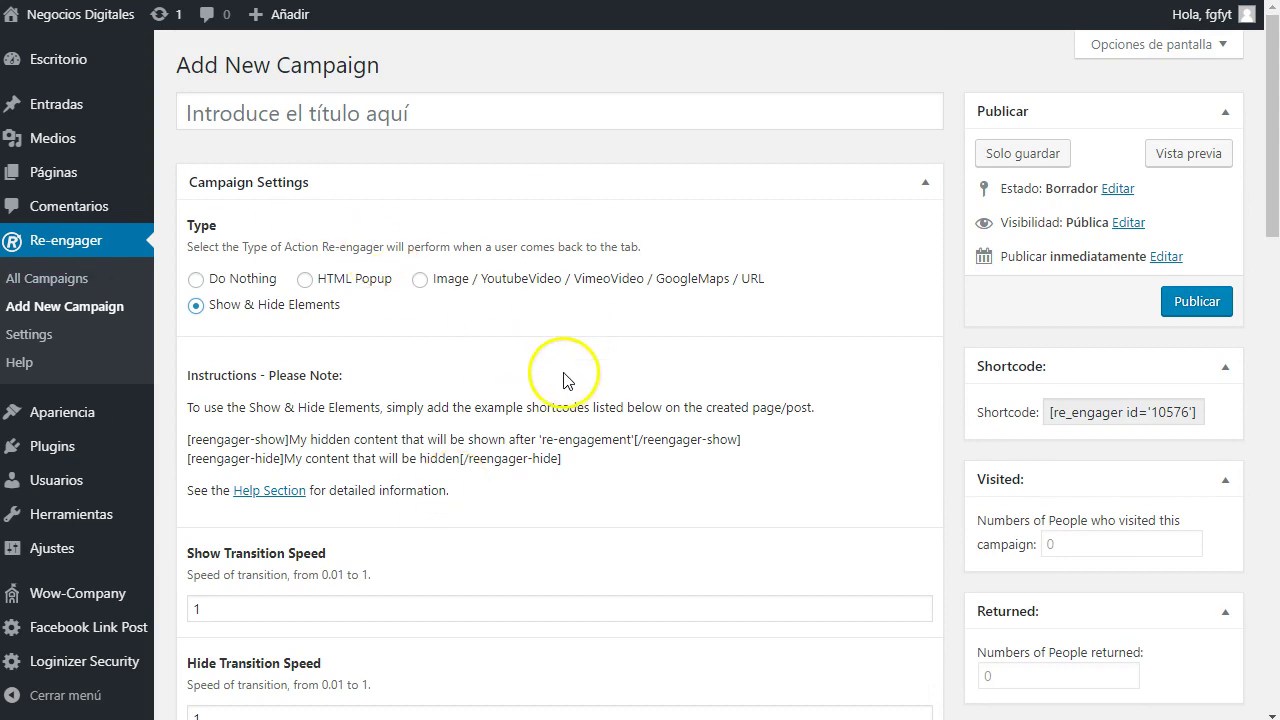
pyautogui.click(60, 278)
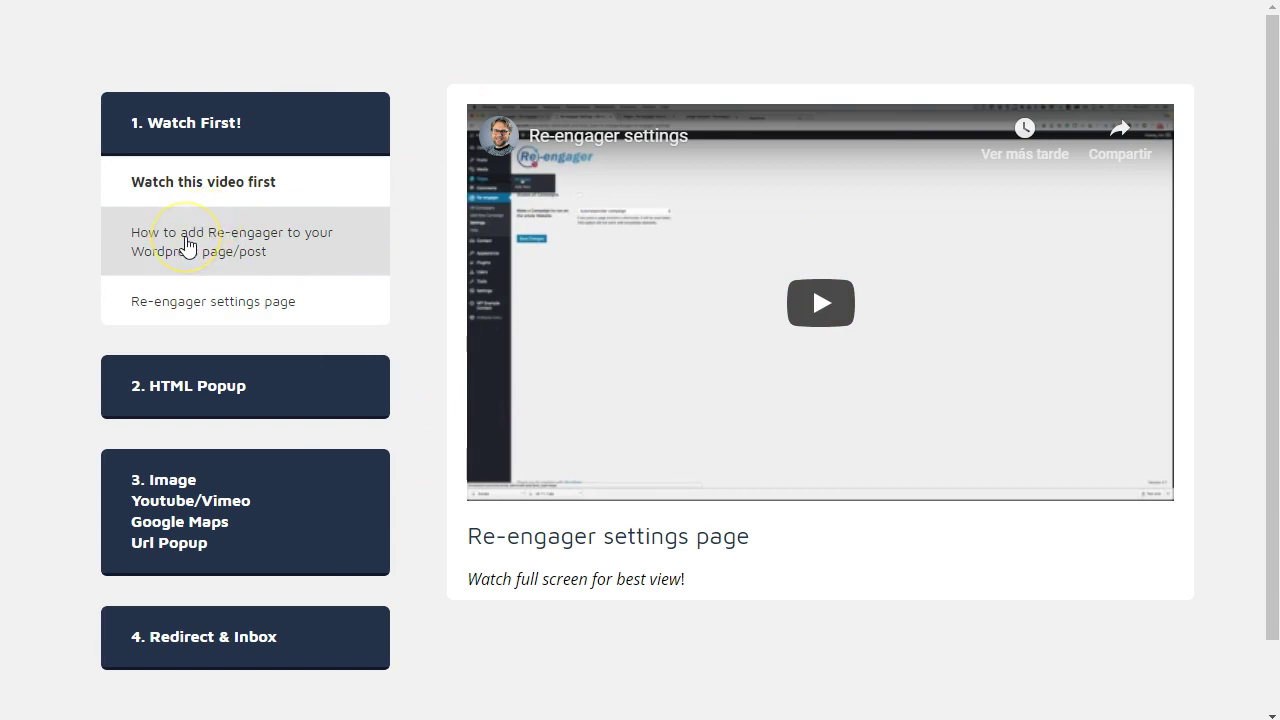
# View the tutorials on adding Re-engager to a page/post and its settings page, plus the three HTML popup tutorials
pyautogui.click(186, 246)
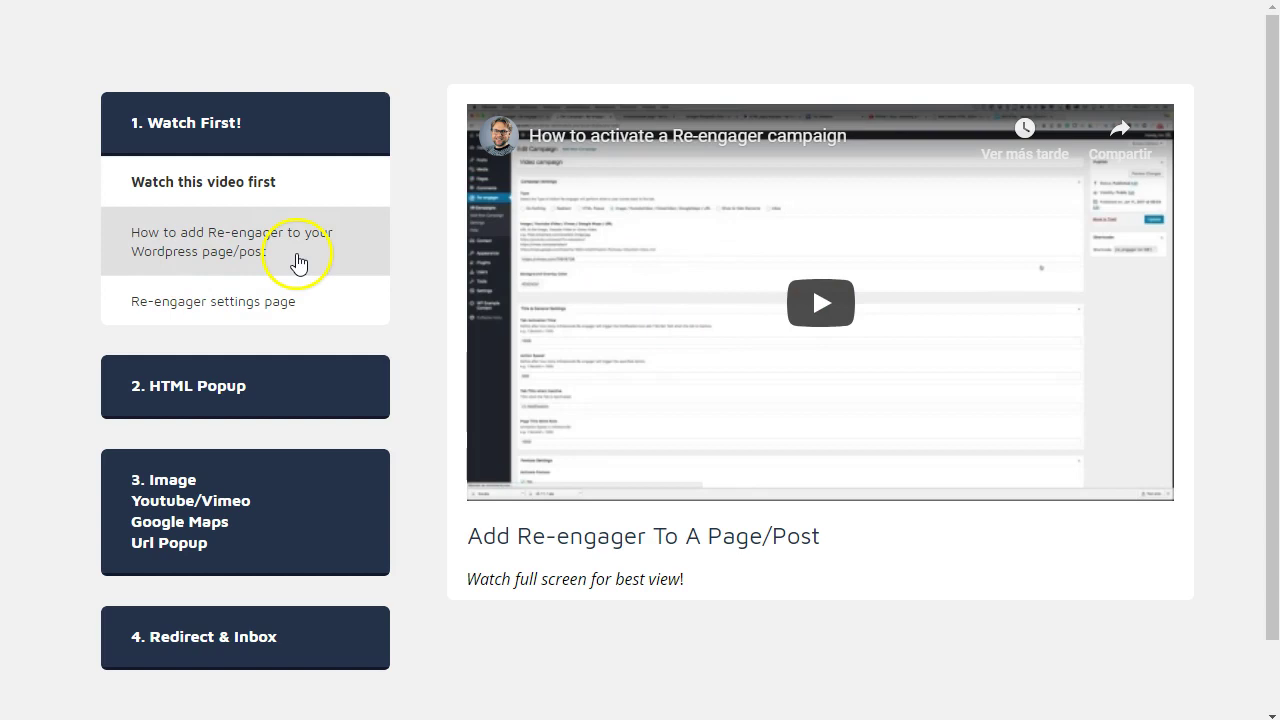
pyautogui.click(254, 305)
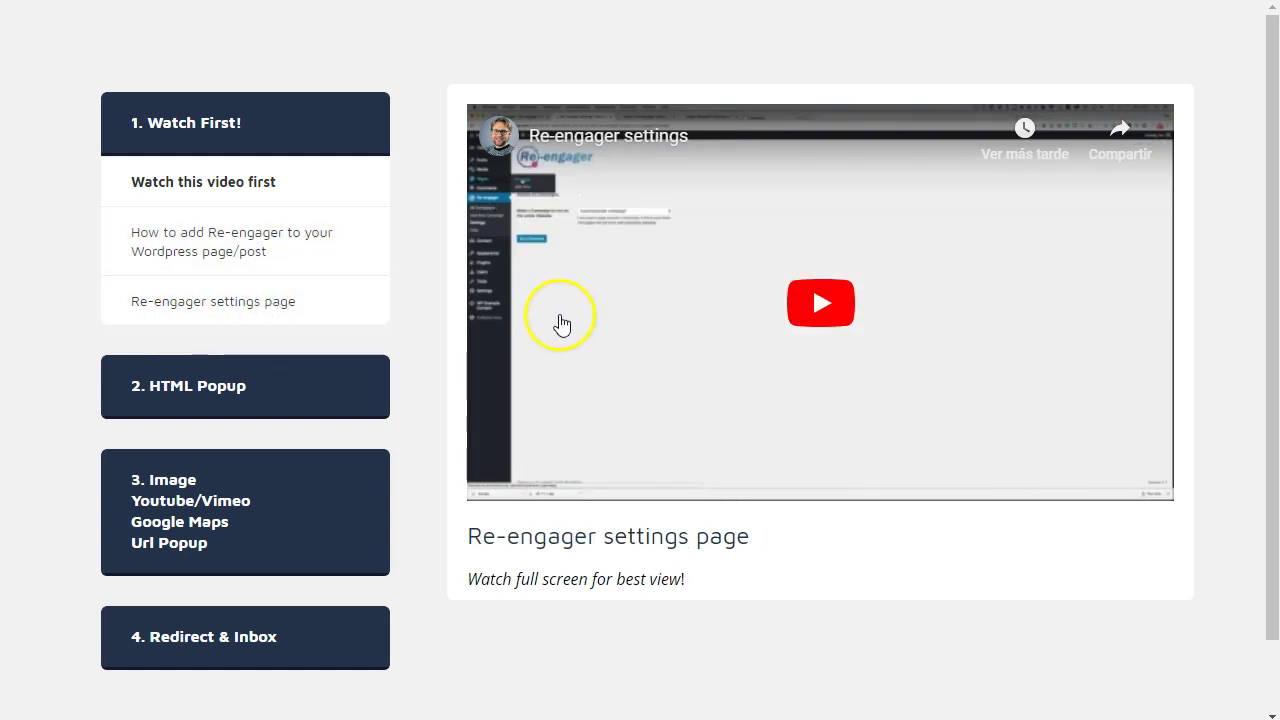
pyautogui.click(231, 398)
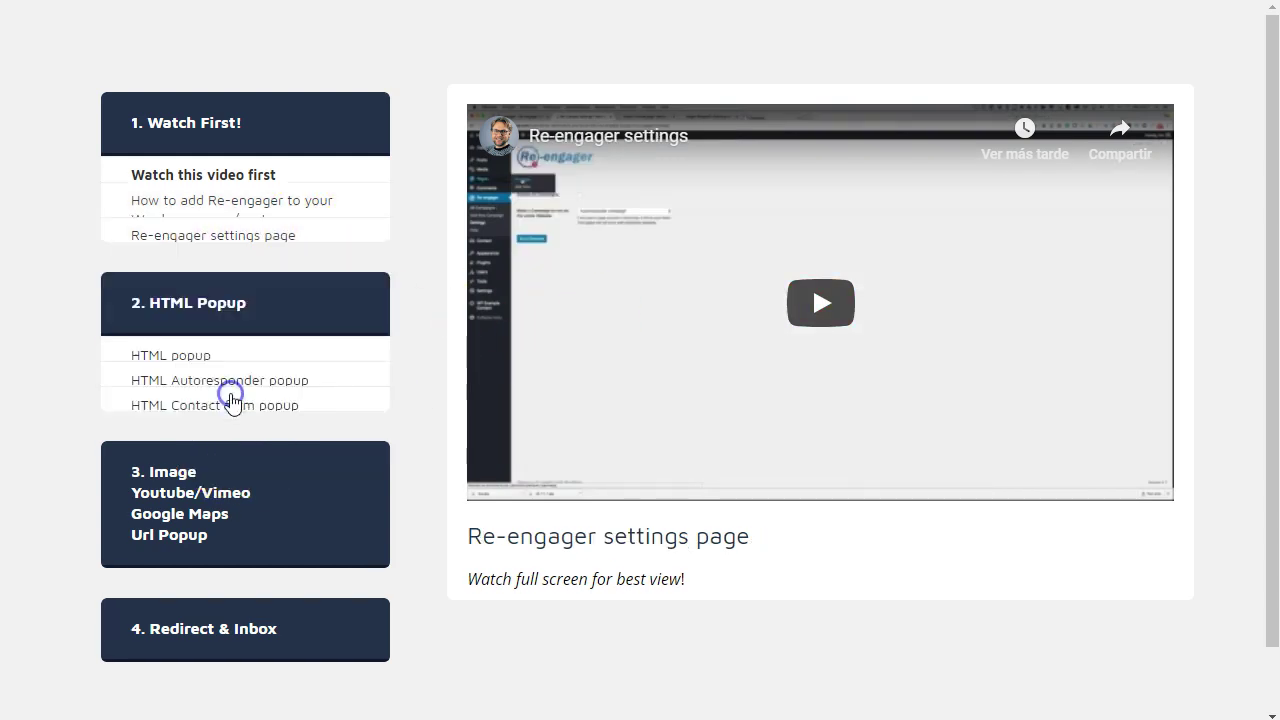
pyautogui.click(177, 278)
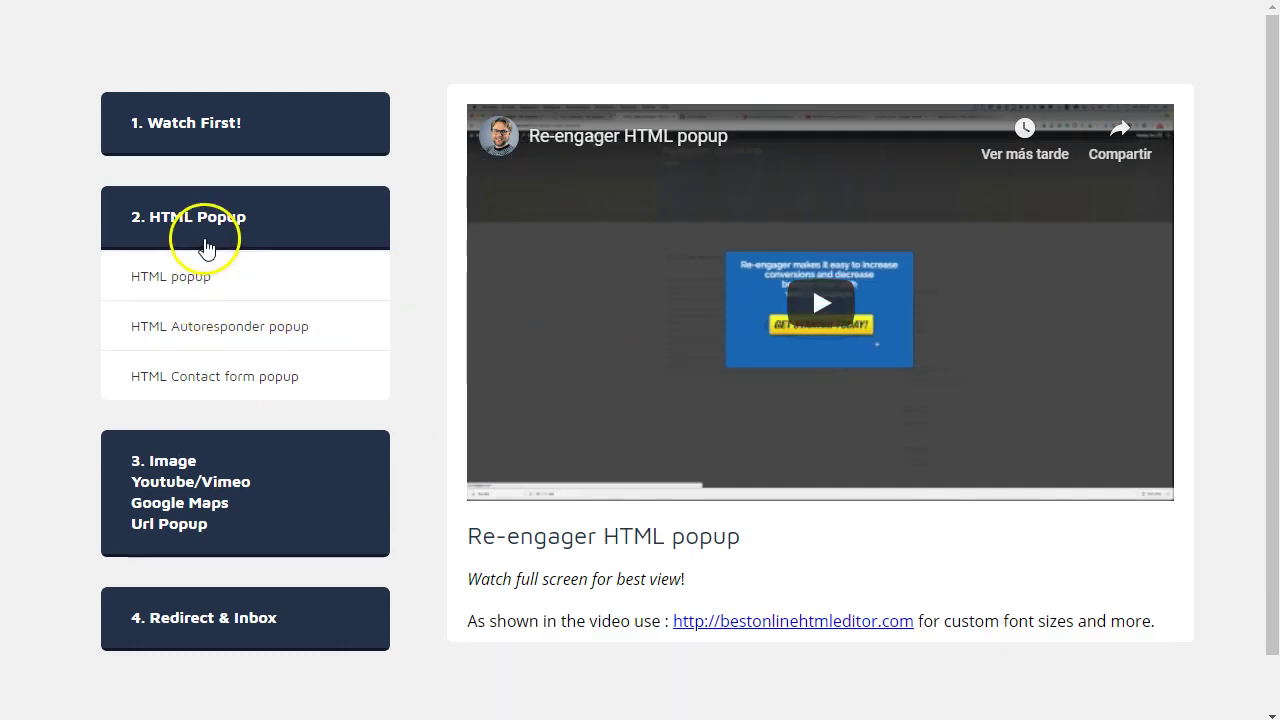
pyautogui.click(233, 324)
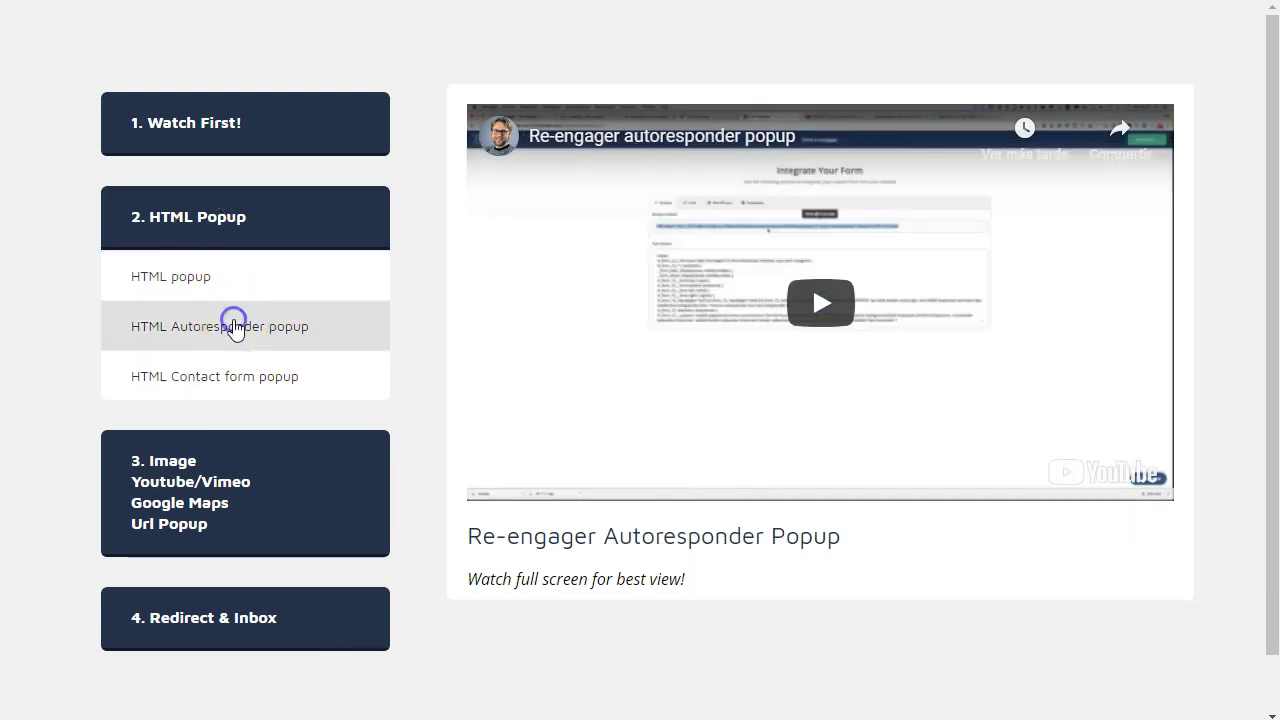
pyautogui.click(239, 380)
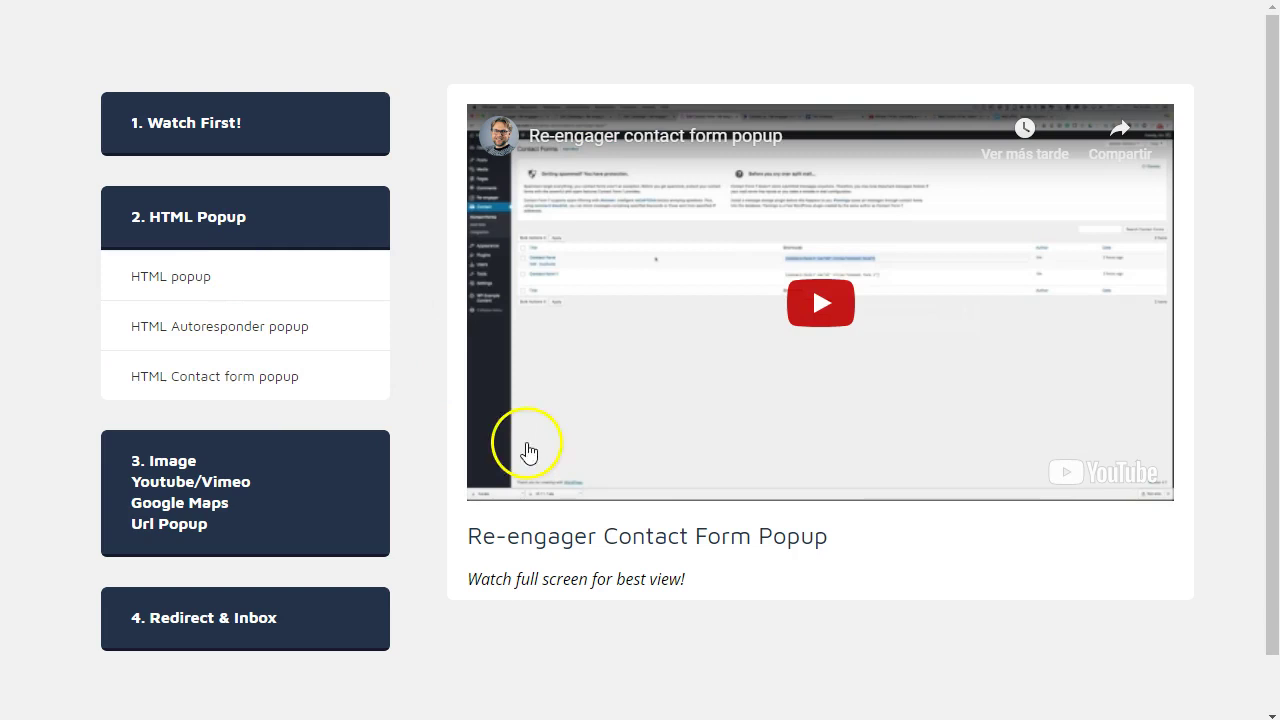
# View the tutorials on the YouTube/Vimeo popup, the image popup and the URL/external website popup
pyautogui.click(208, 490)
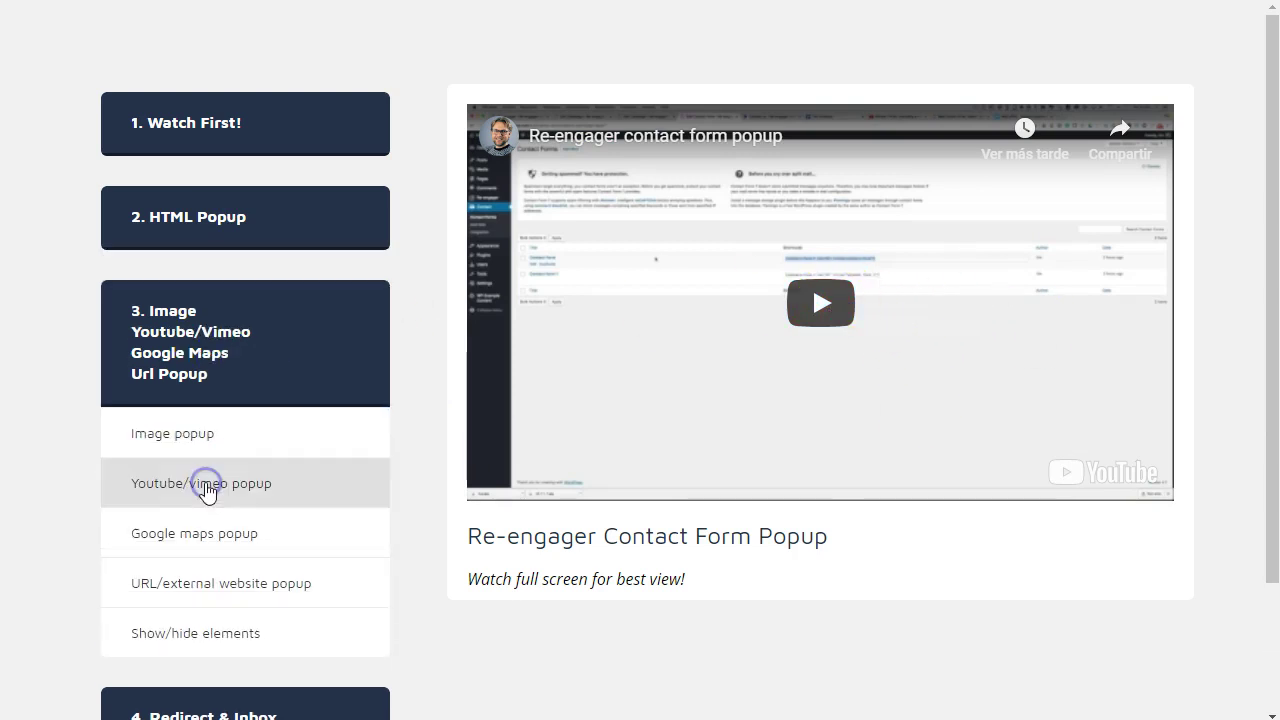
pyautogui.scroll(-1, 206, 400)
pyautogui.click(206, 385)
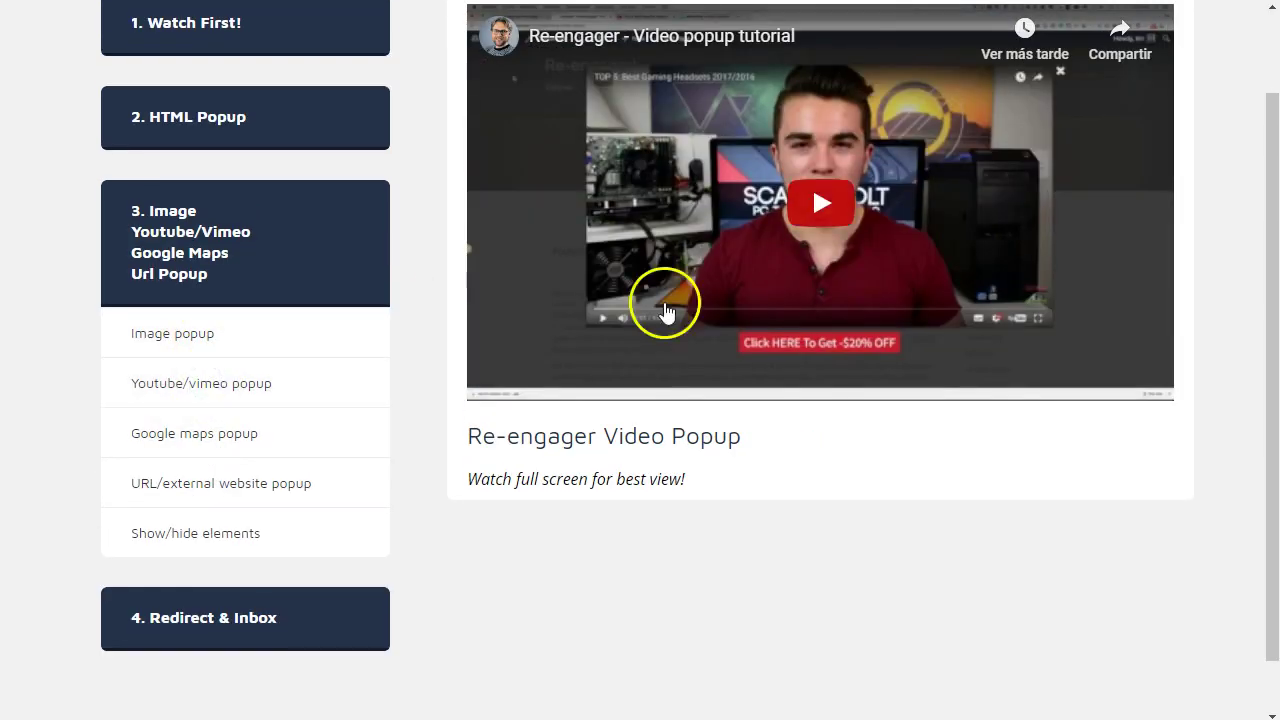
pyautogui.click(178, 340)
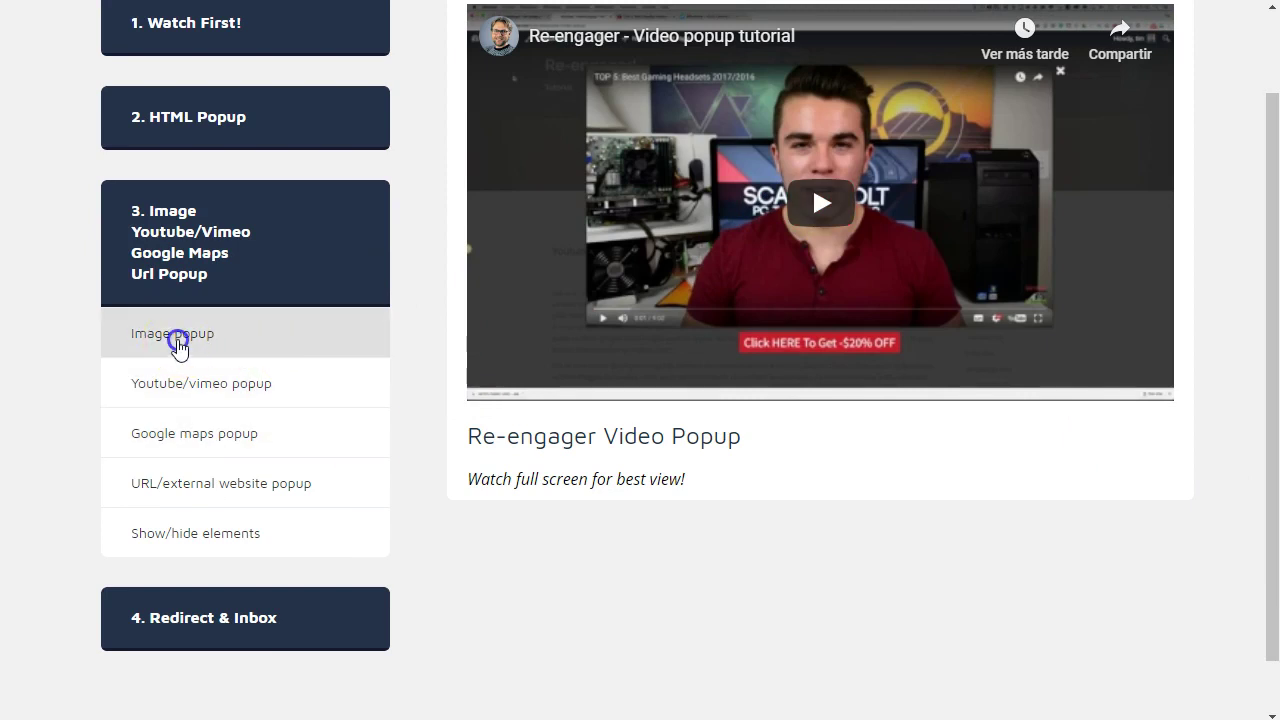
pyautogui.click(199, 487)
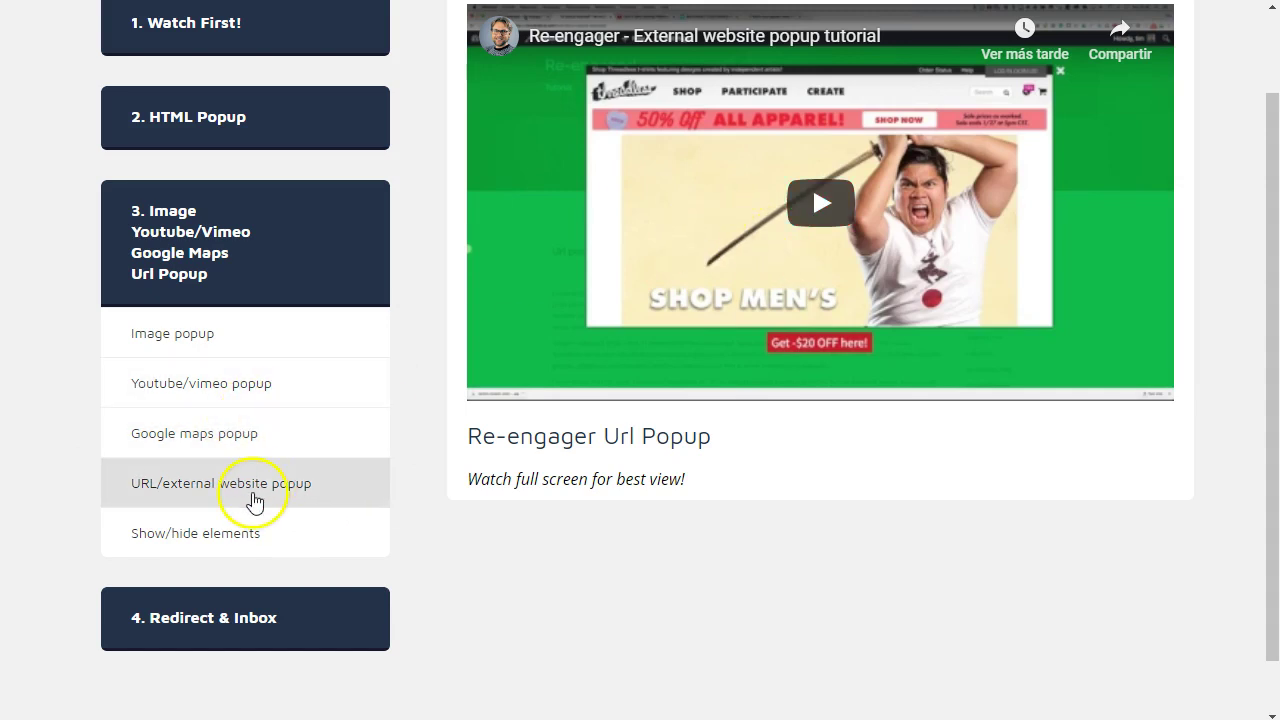
# View the Redirect & Inbox tutorials on setting up a redirect campaign and an inbox campaign
pyautogui.click(231, 631)
pyautogui.click(195, 518)
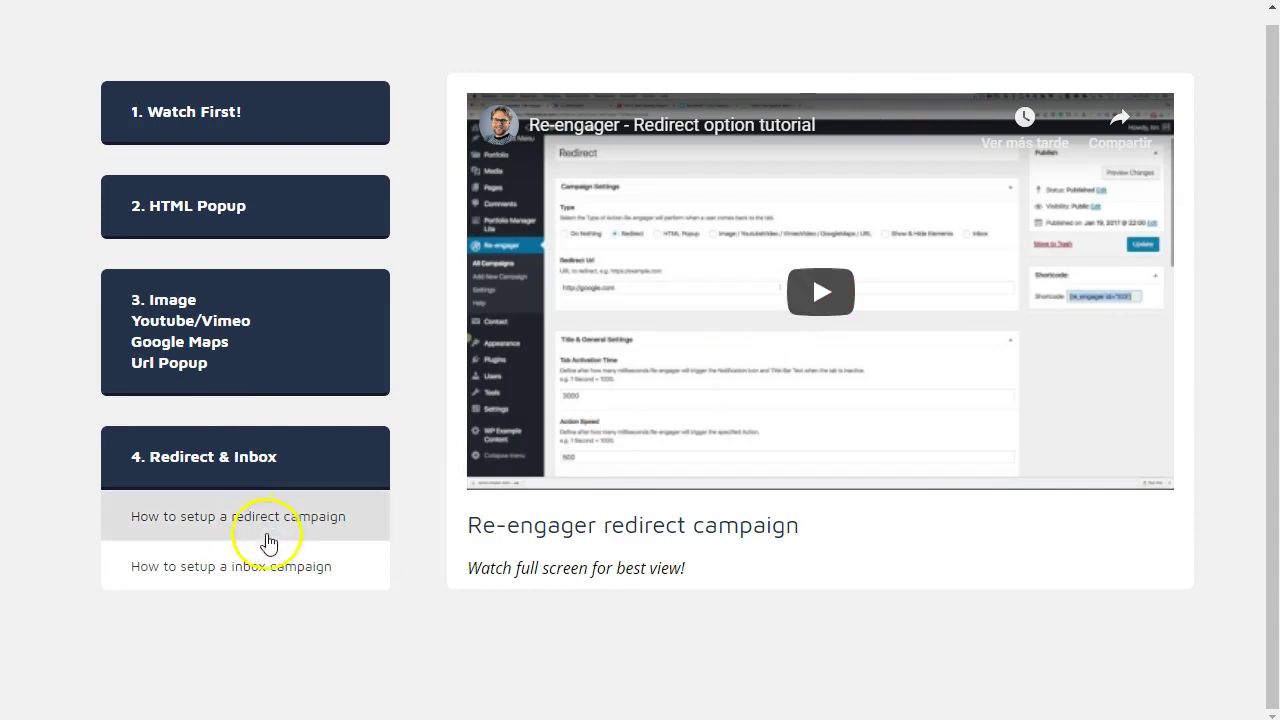
pyautogui.click(238, 580)
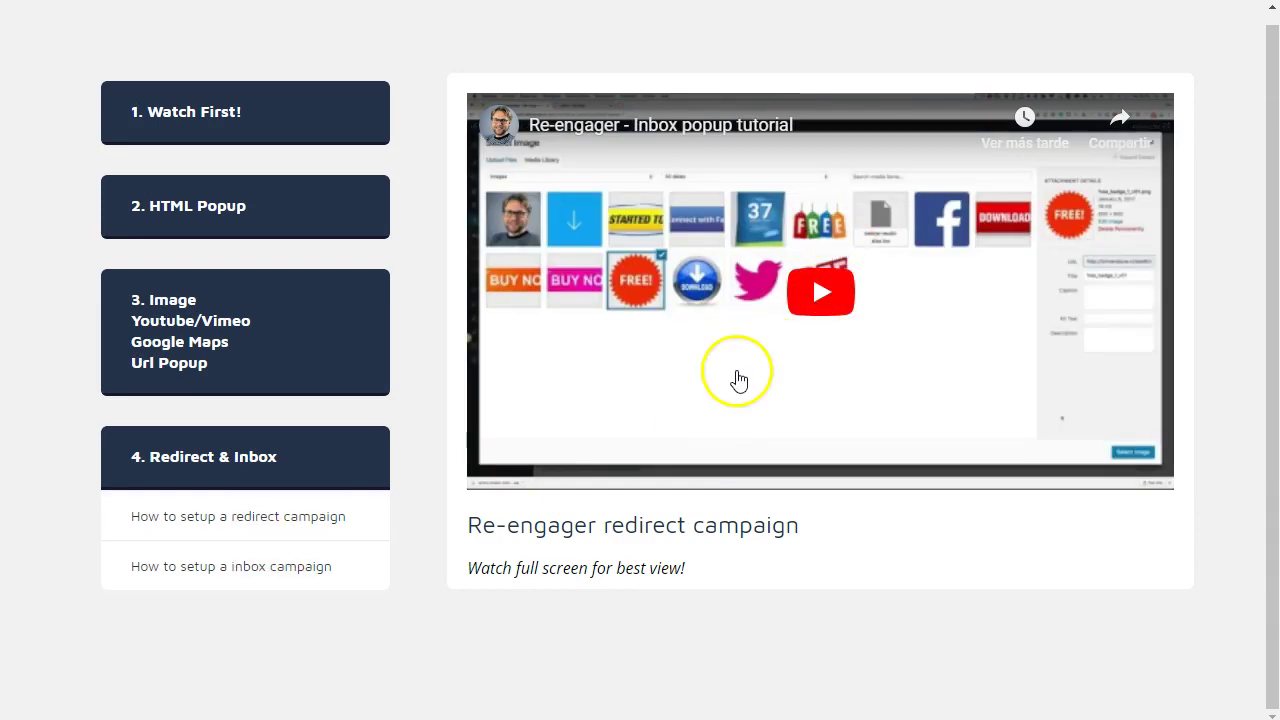
# Reopen the Watch First tutorial on adding Re-engager to a page/post, and expand the HTML Popup section
pyautogui.click(237, 130)
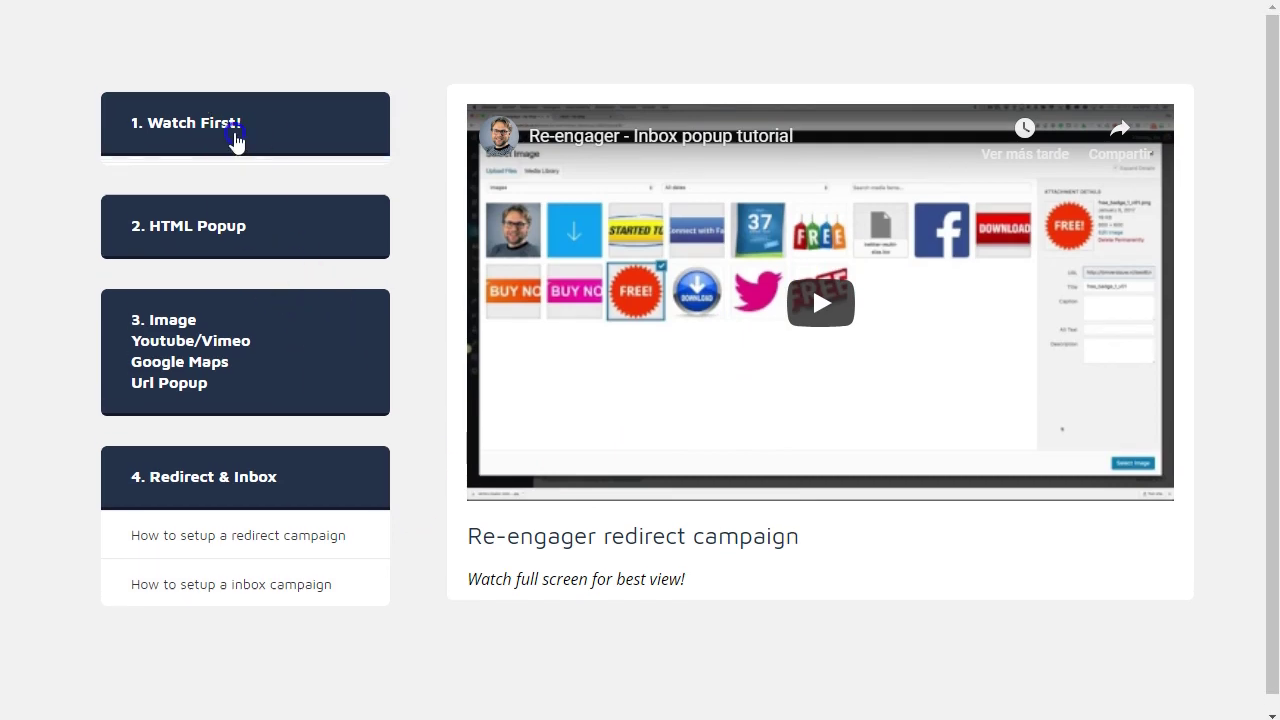
pyautogui.click(251, 232)
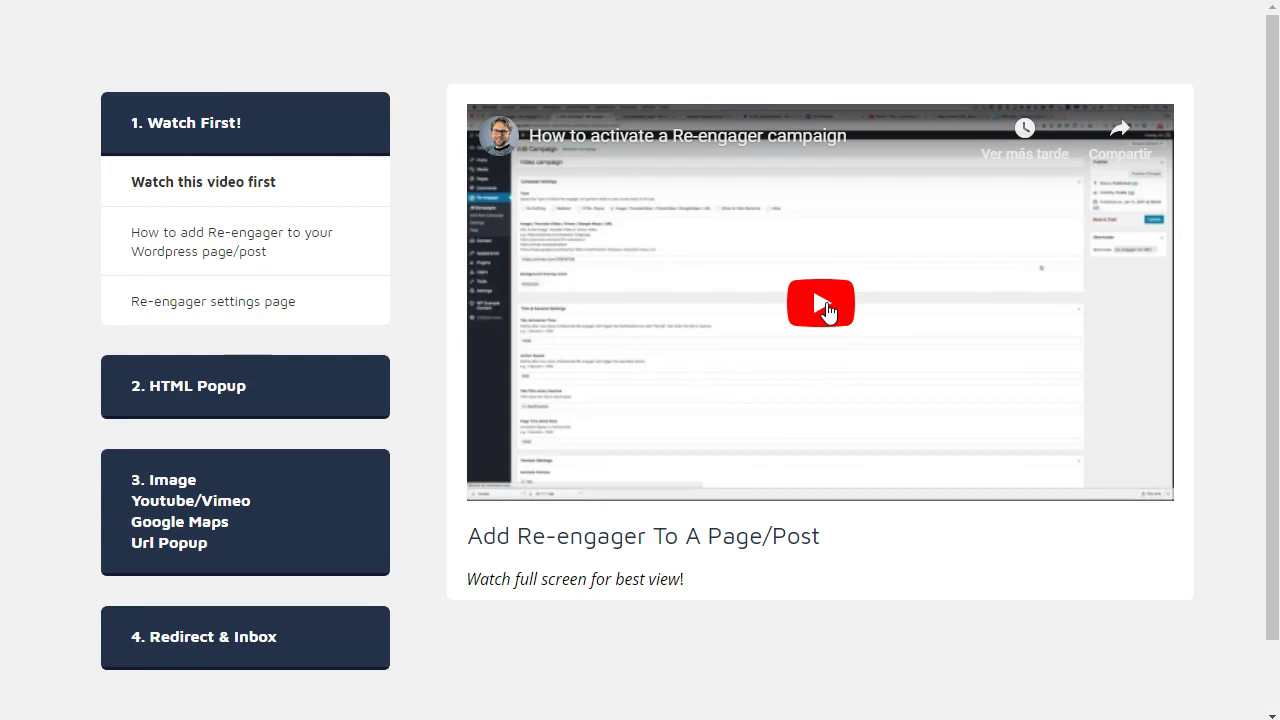
pyautogui.click(228, 404)
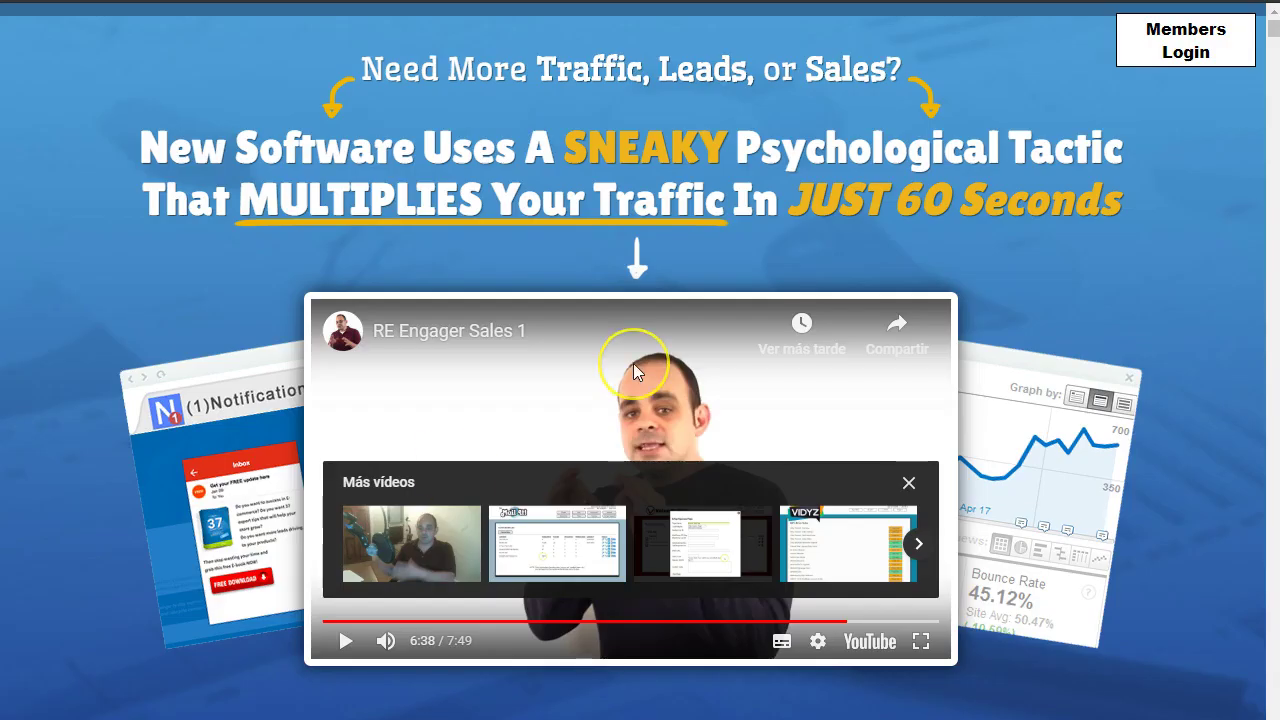
# Look through the Re-engager sales page, from its headline video to the section on solving visitor distraction
pyautogui.scroll(-10, 634, 372)
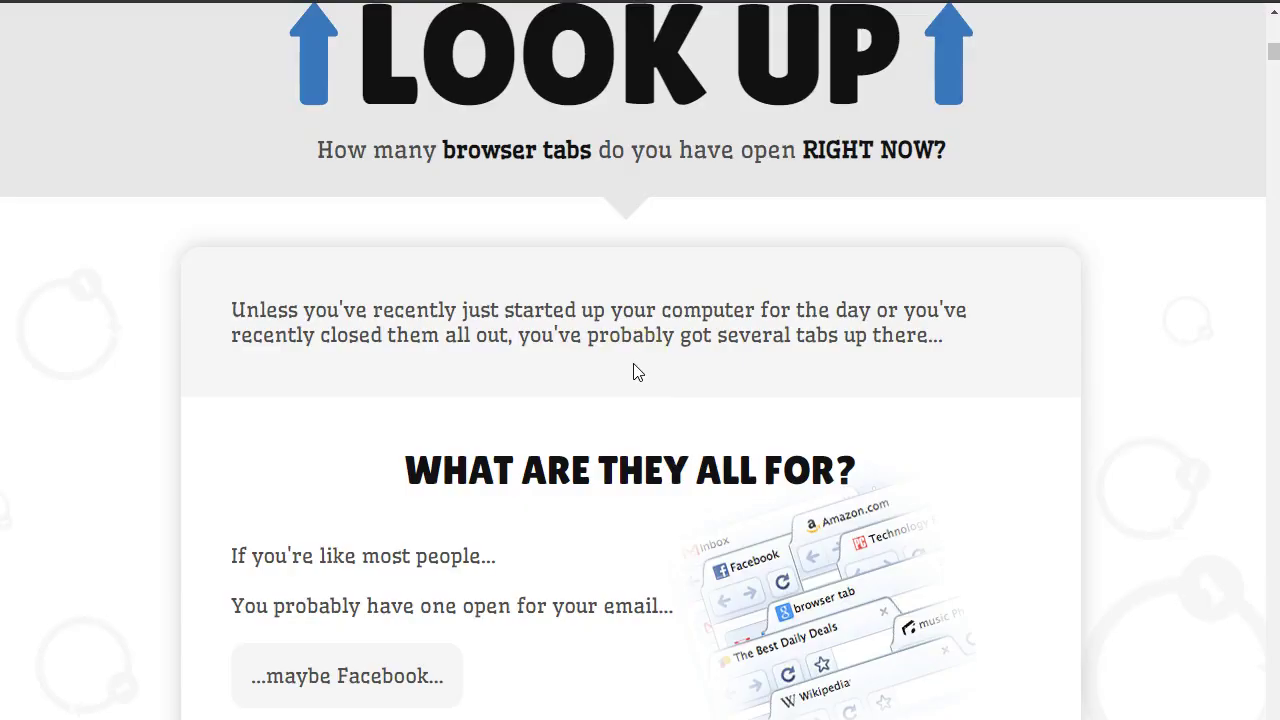
pyautogui.scroll(5, 634, 372)
pyautogui.scroll(-20, 607, 300)
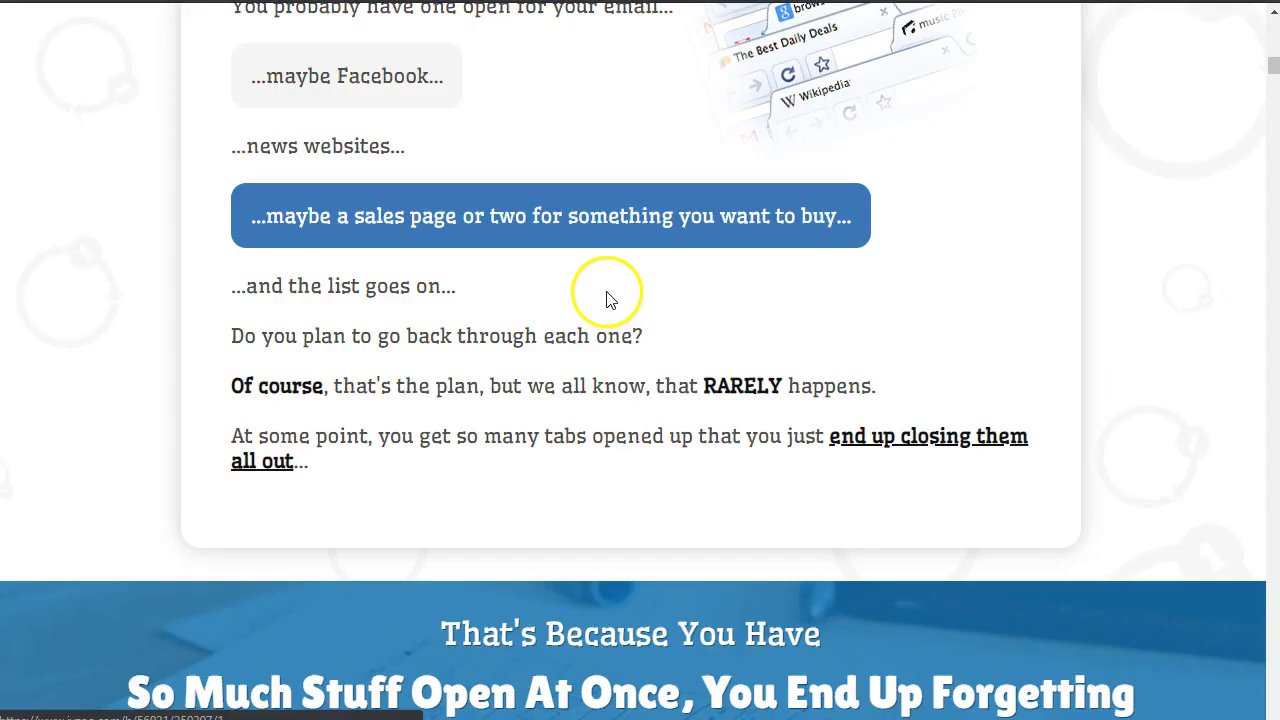
pyautogui.scroll(-20, 607, 300)
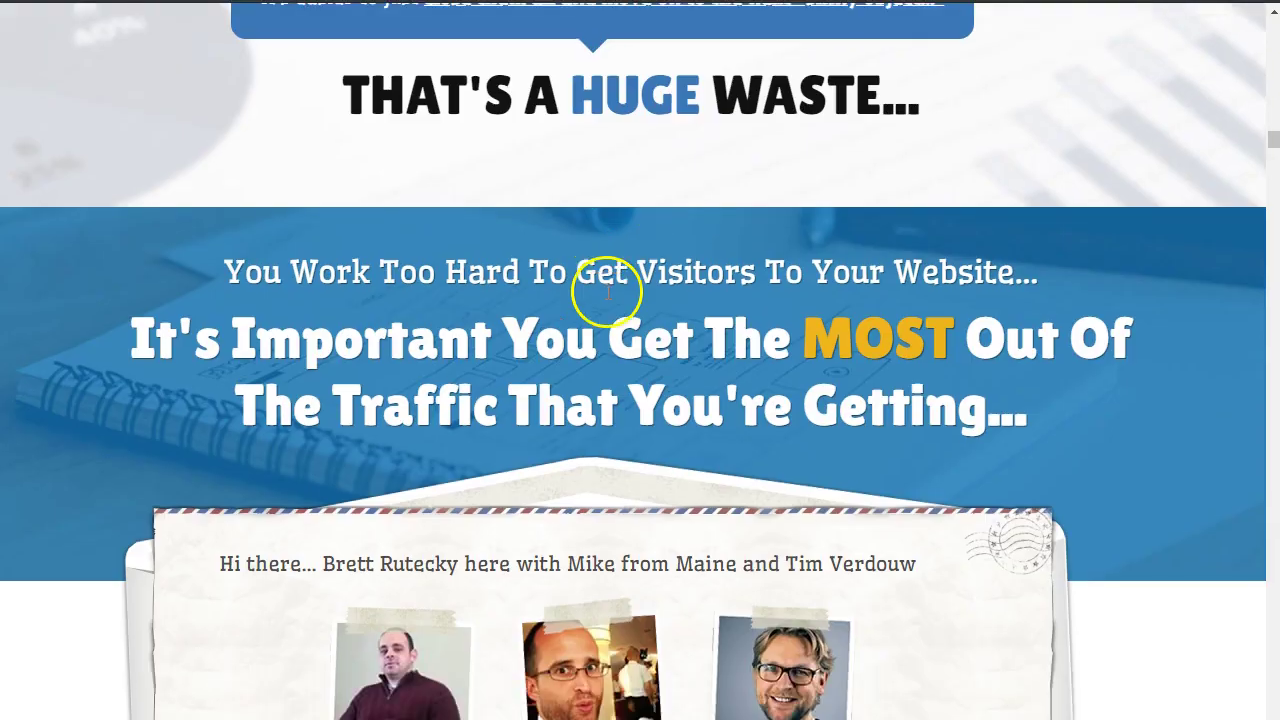
pyautogui.scroll(-5, 608, 292)
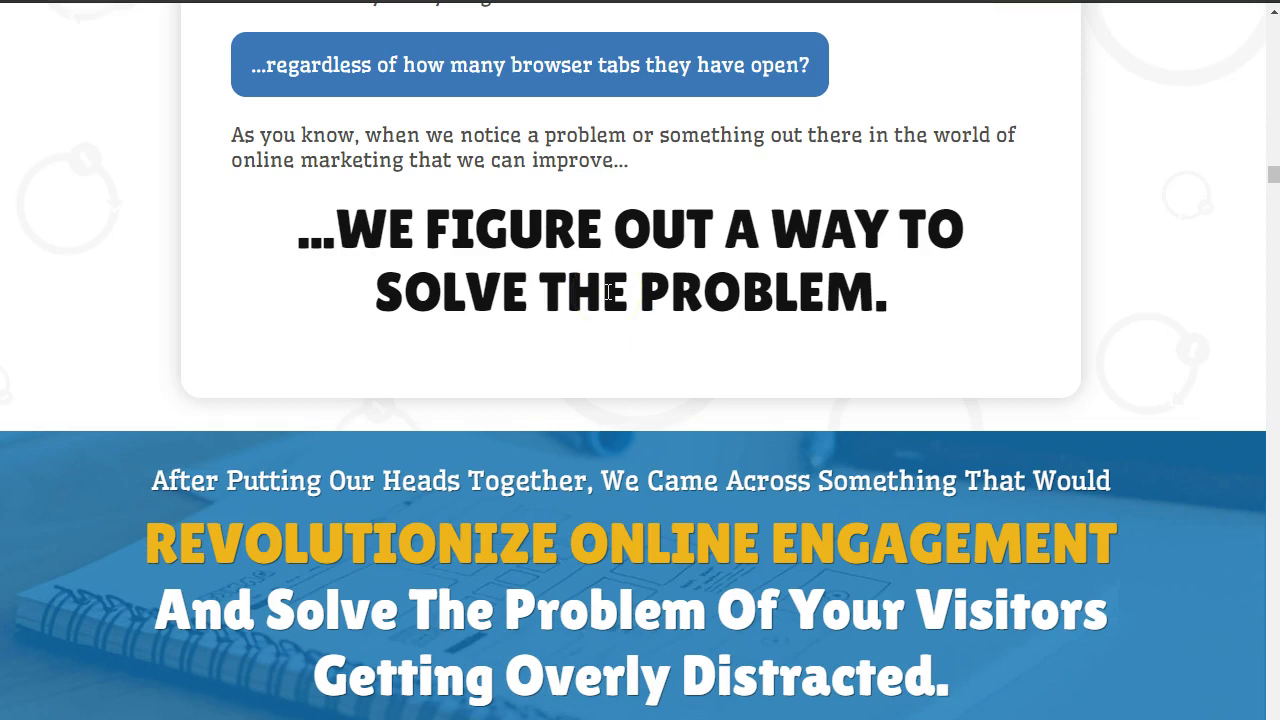